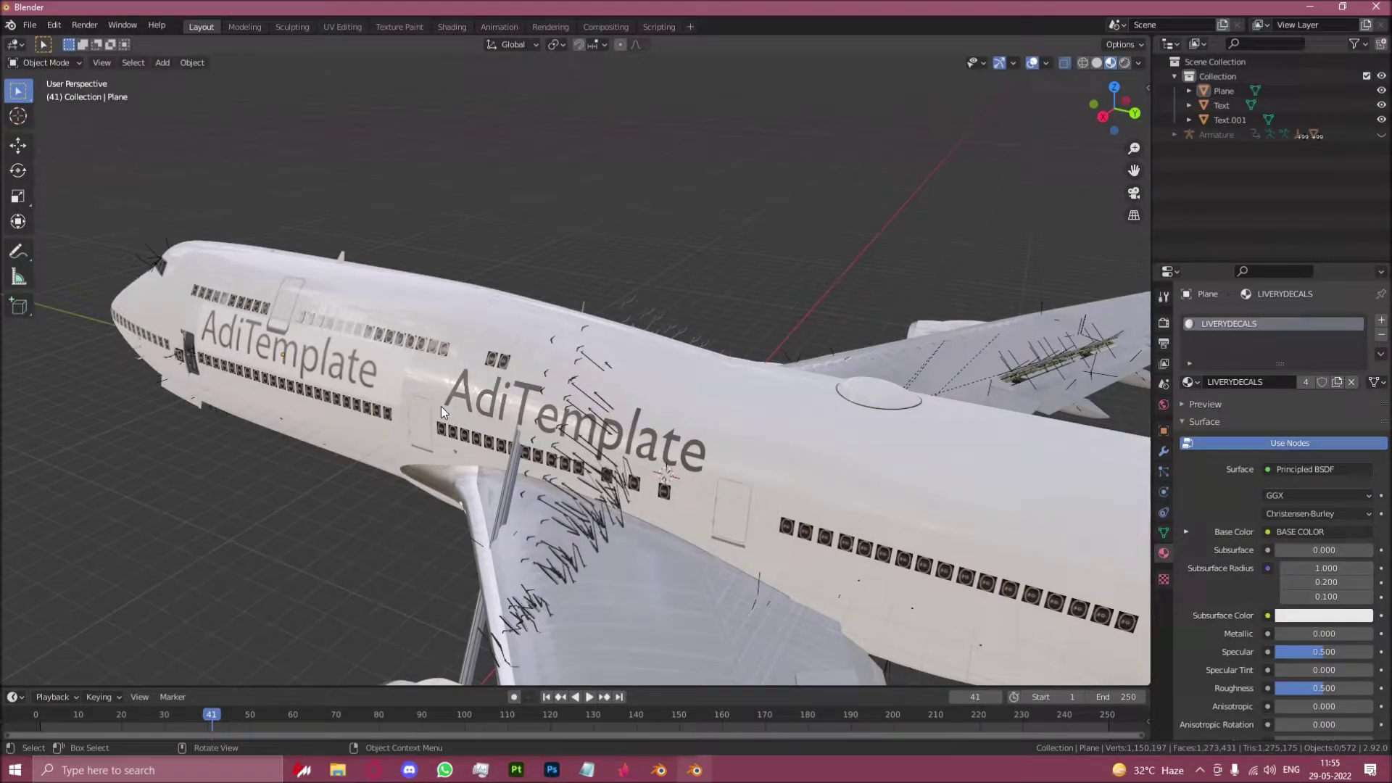
Step: Import Adi_Logo.svg from the Project_New_Logo folder in Downloads as a Scalable Vector Graphics file
{"action": "left_click", "coordinate": [34, 28]}
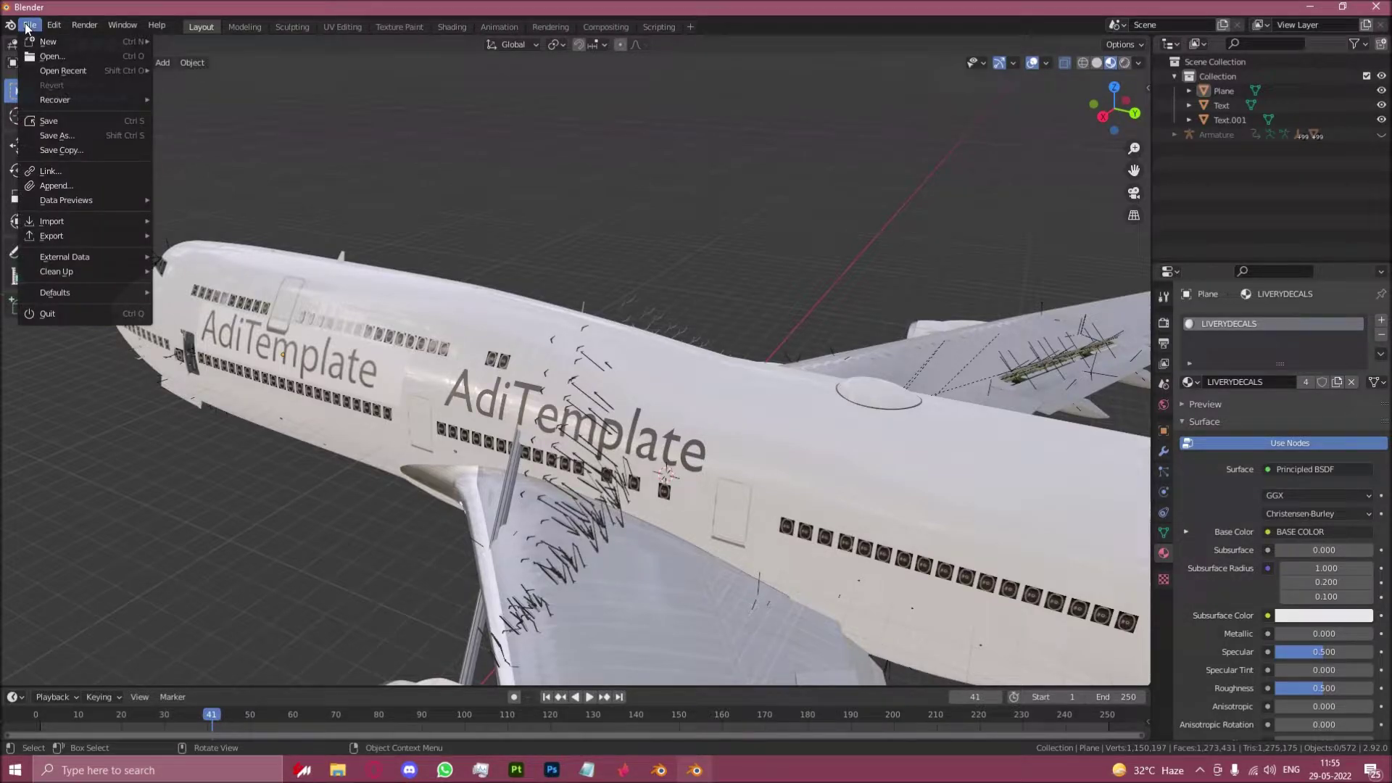
{"action": "mouse_move", "coordinate": [76, 220]}
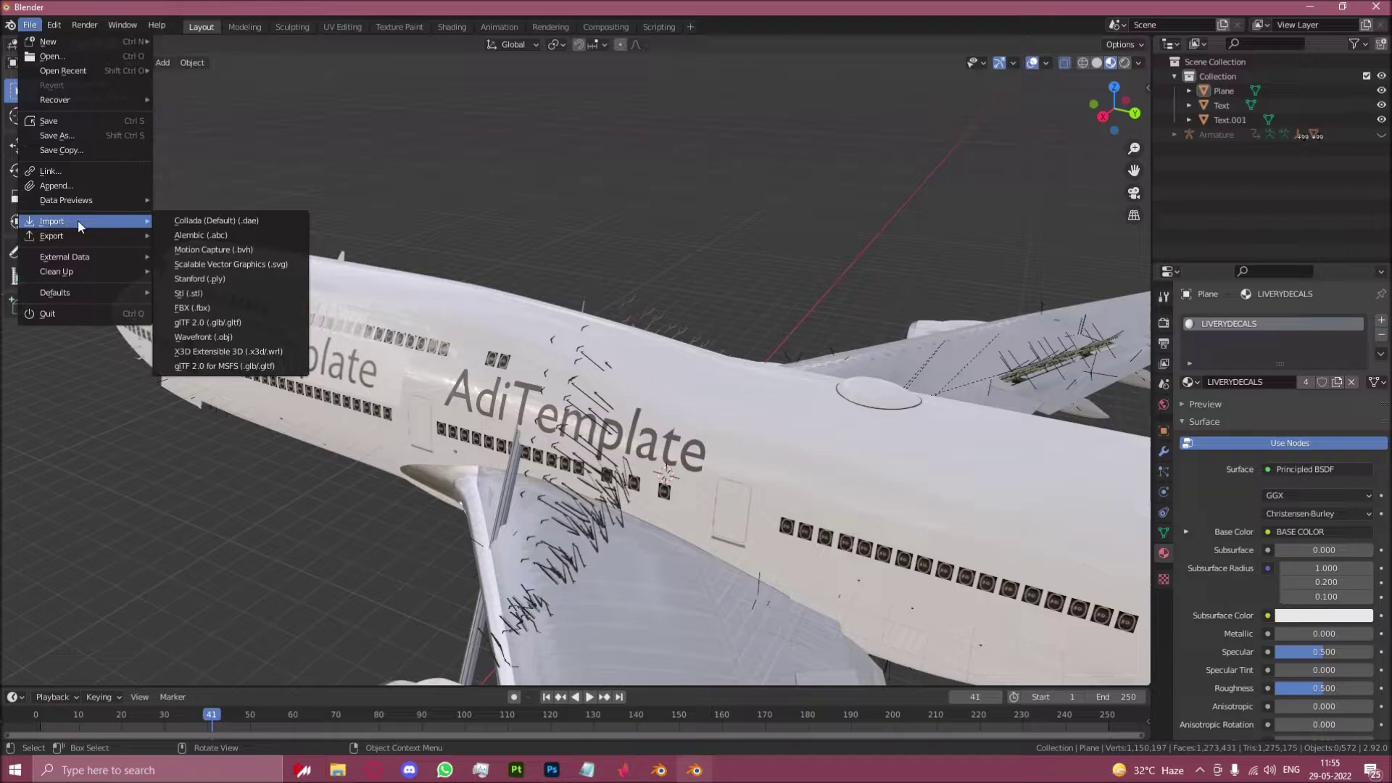
{"action": "left_click", "coordinate": [216, 264]}
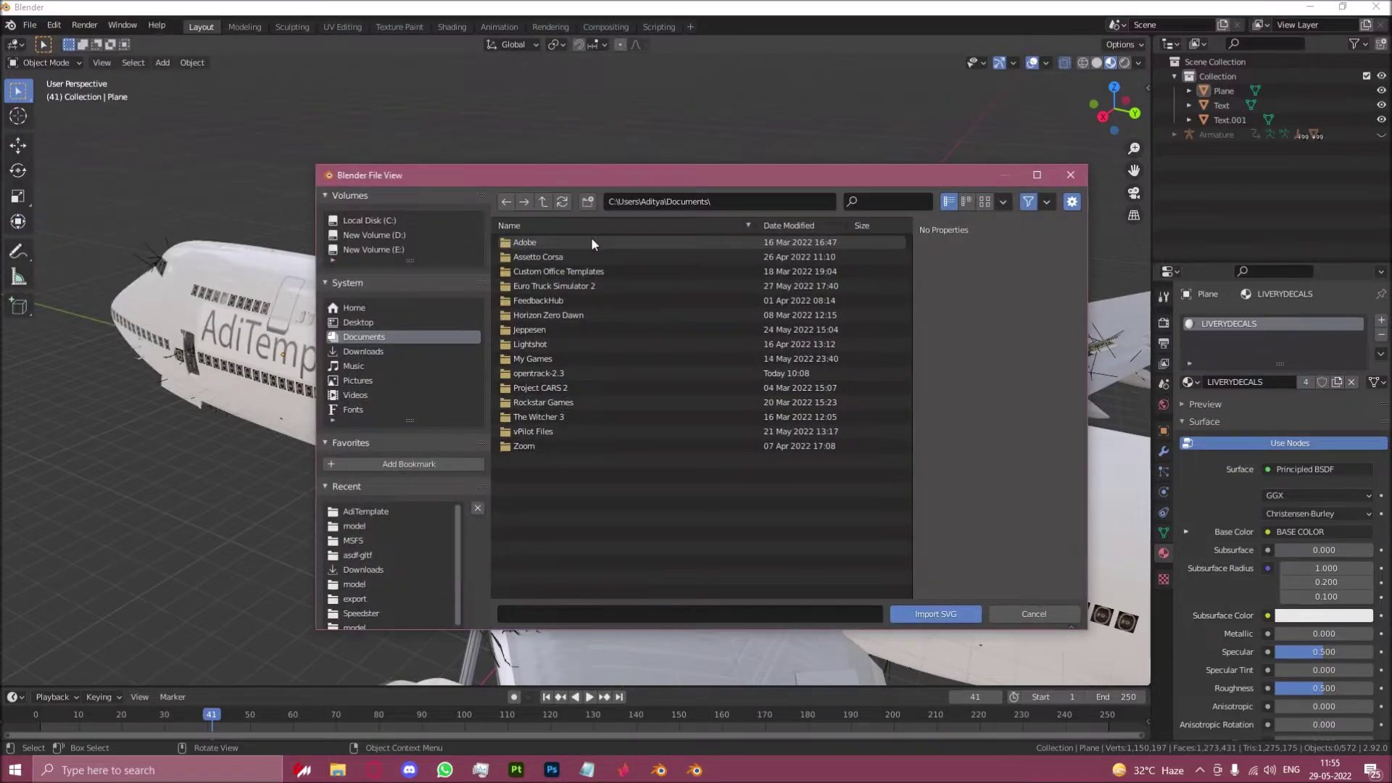
{"action": "left_click_drag", "start_coordinate": [530, 169], "coordinate": [632, 163]}
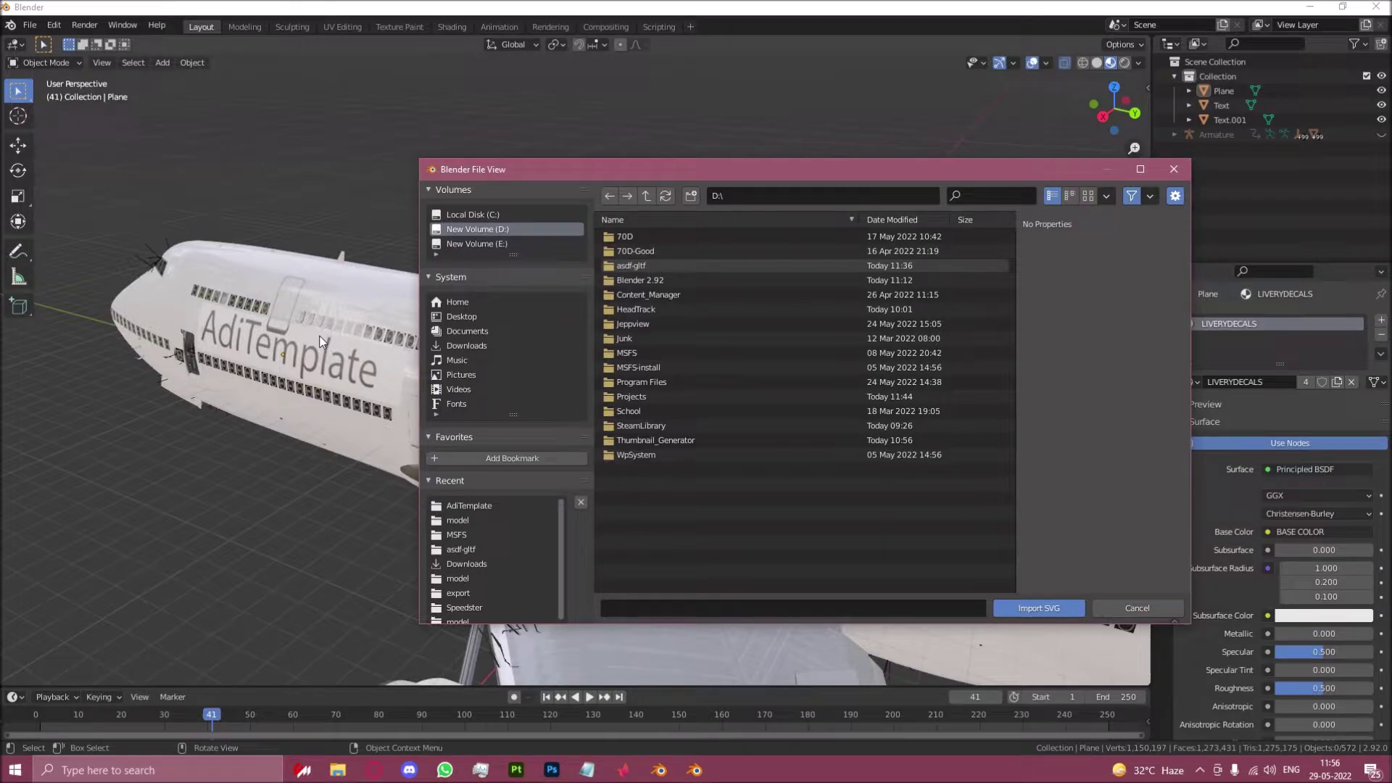
{"action": "left_click", "coordinate": [475, 346]}
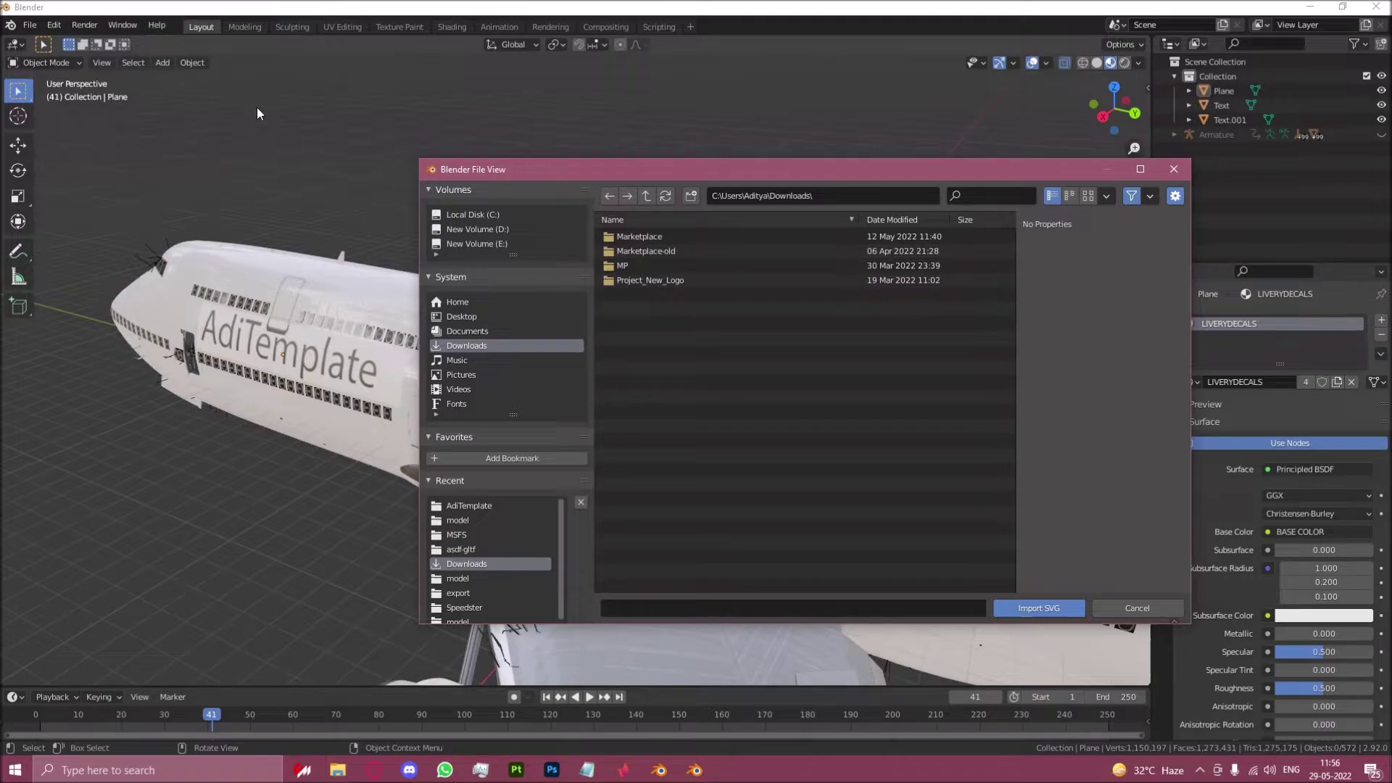
{"action": "left_click", "coordinate": [30, 27]}
{"action": "mouse_move", "coordinate": [74, 220]}
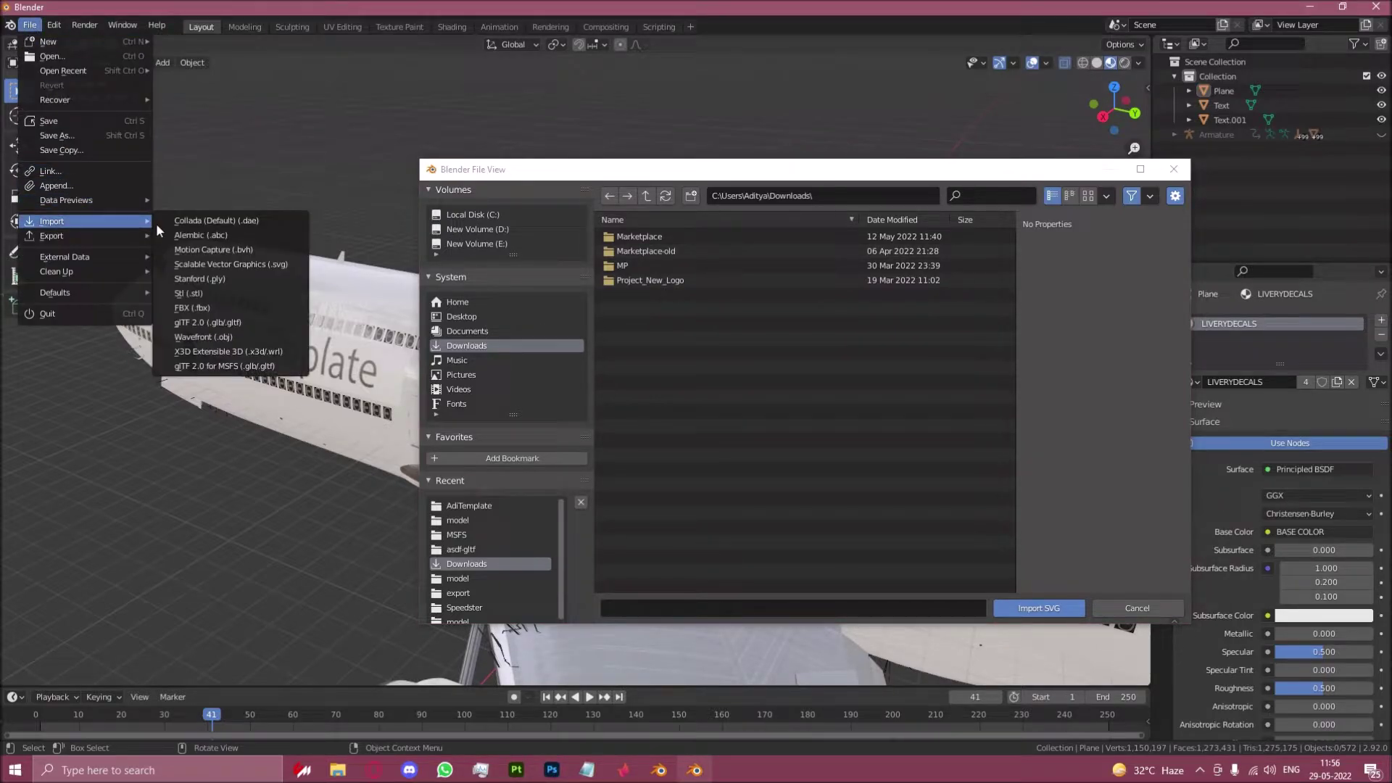
{"action": "left_click", "coordinate": [661, 279]}
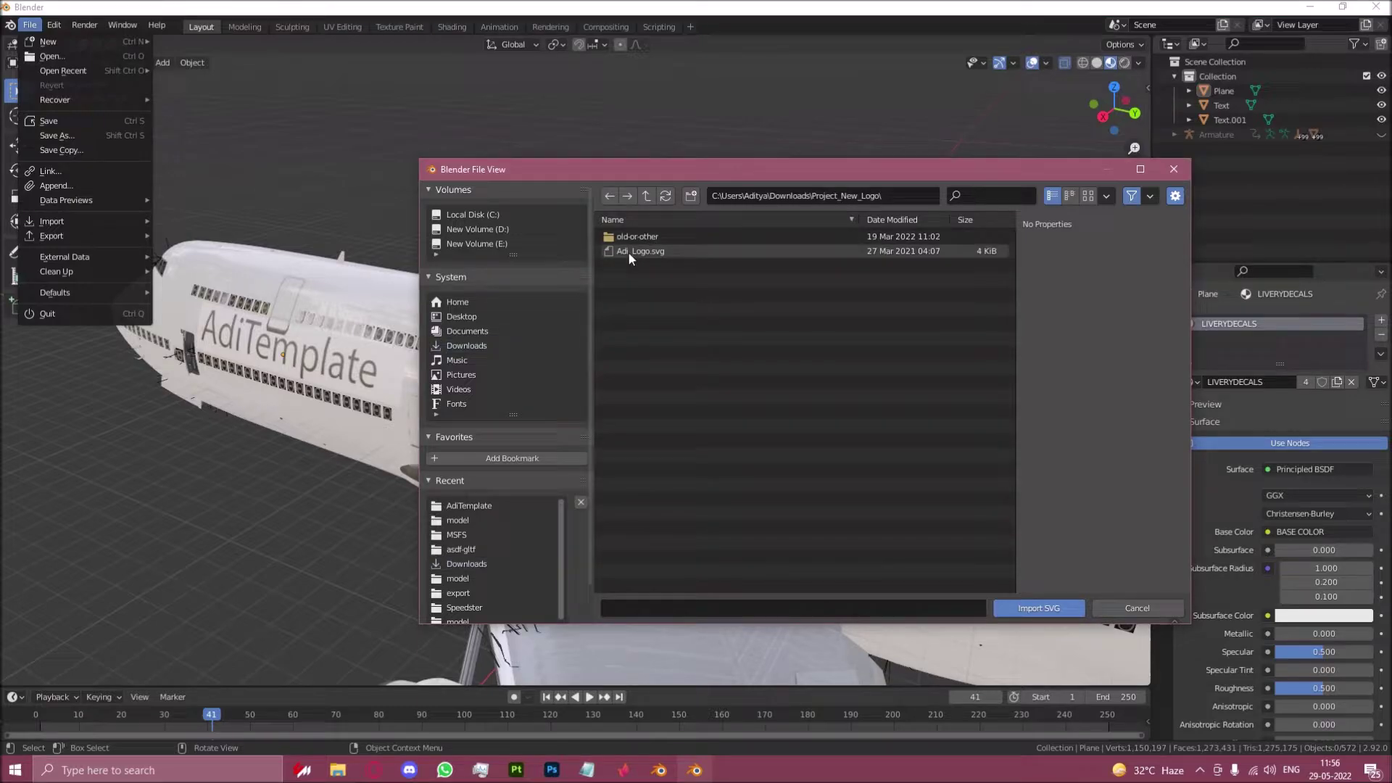
{"action": "double_click", "coordinate": [649, 254]}
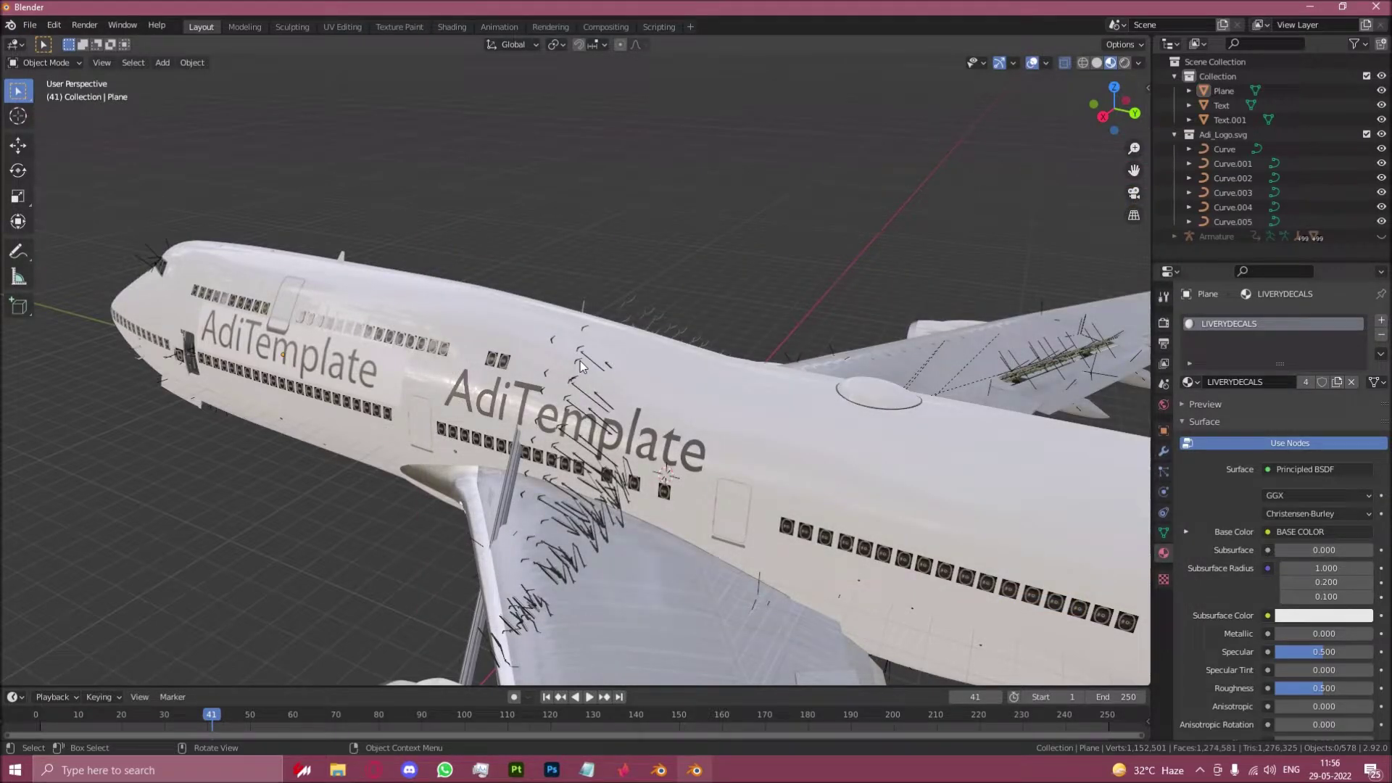
Step: Look up the Scalable Vector Graphics import-export add-on in the preferences by searching the add-ons for "svg"
{"action": "left_click", "coordinate": [54, 24]}
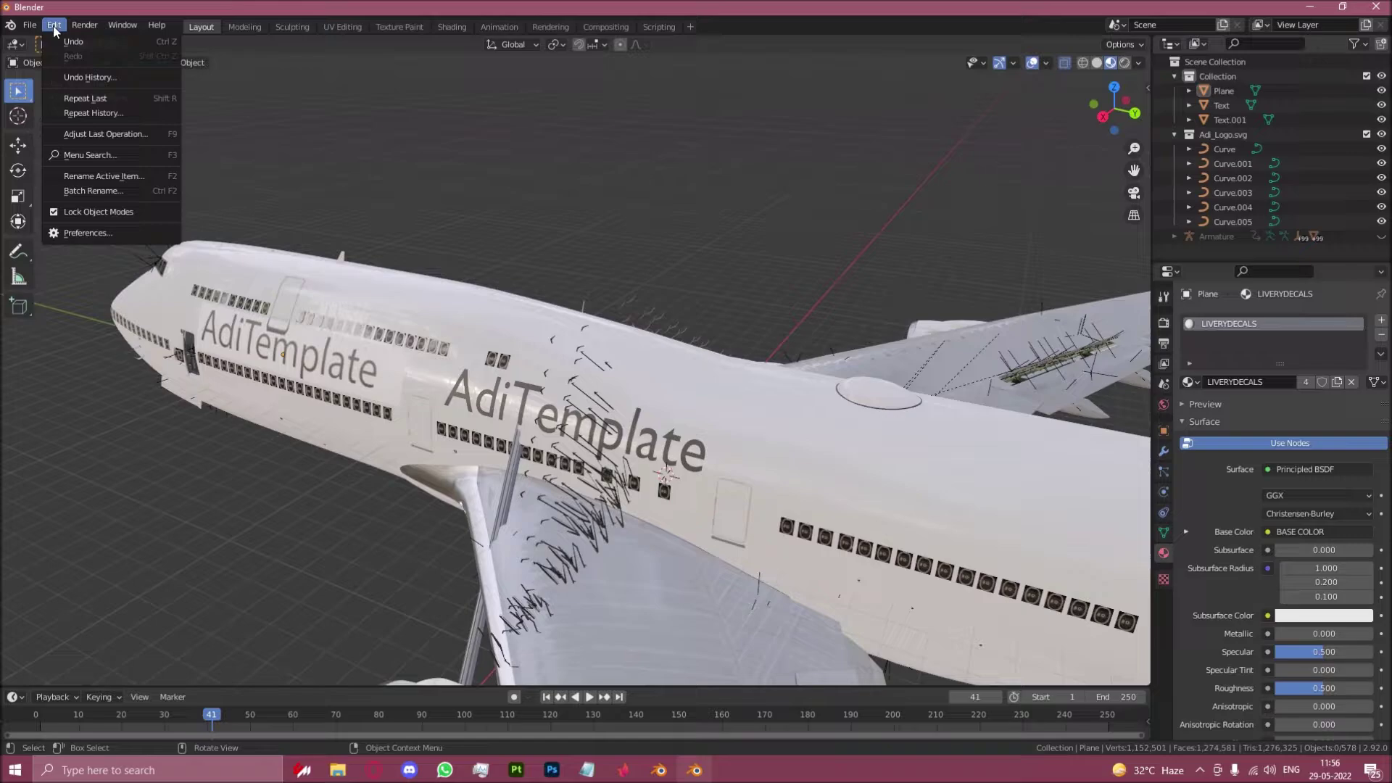
{"action": "left_click", "coordinate": [135, 244]}
{"action": "left_click", "coordinate": [58, 204]}
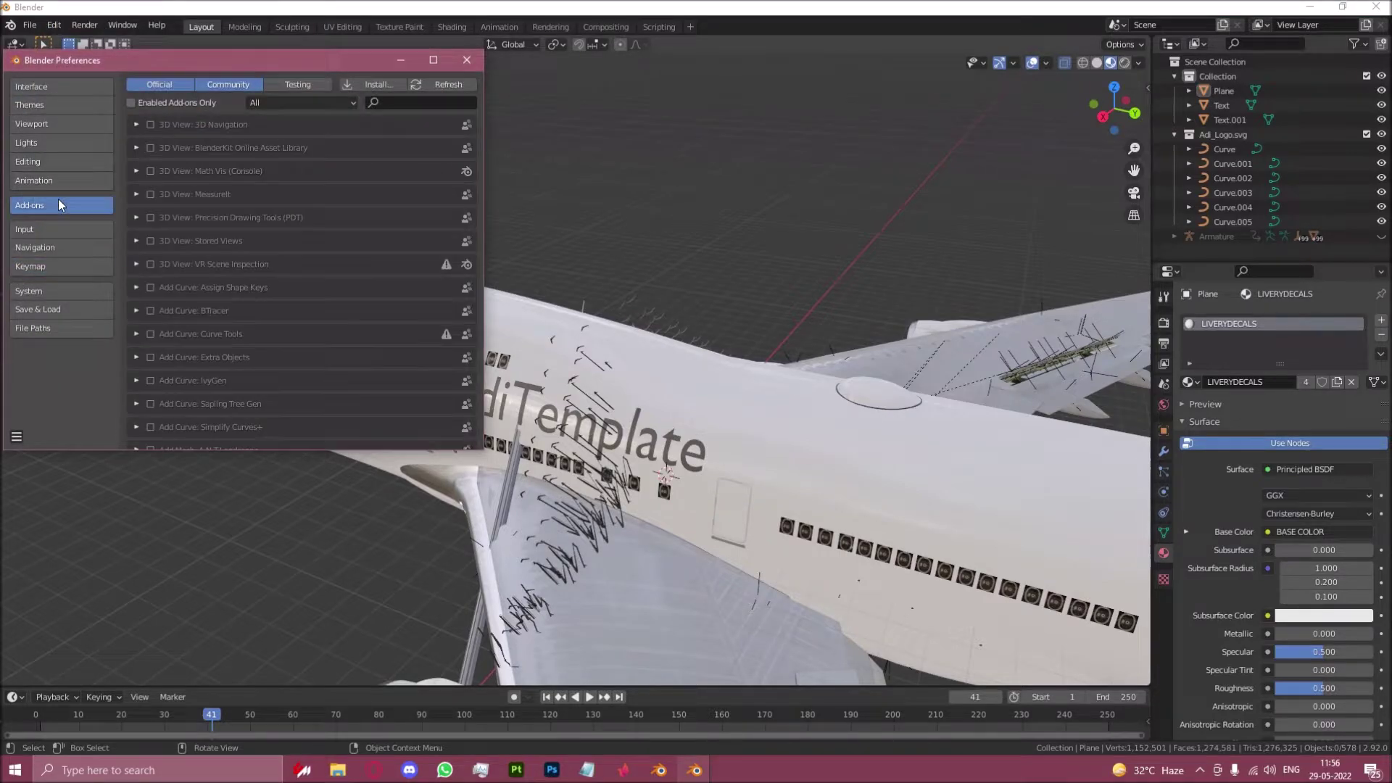
{"action": "left_click", "coordinate": [410, 105]}
{"action": "type", "text": "svg"}
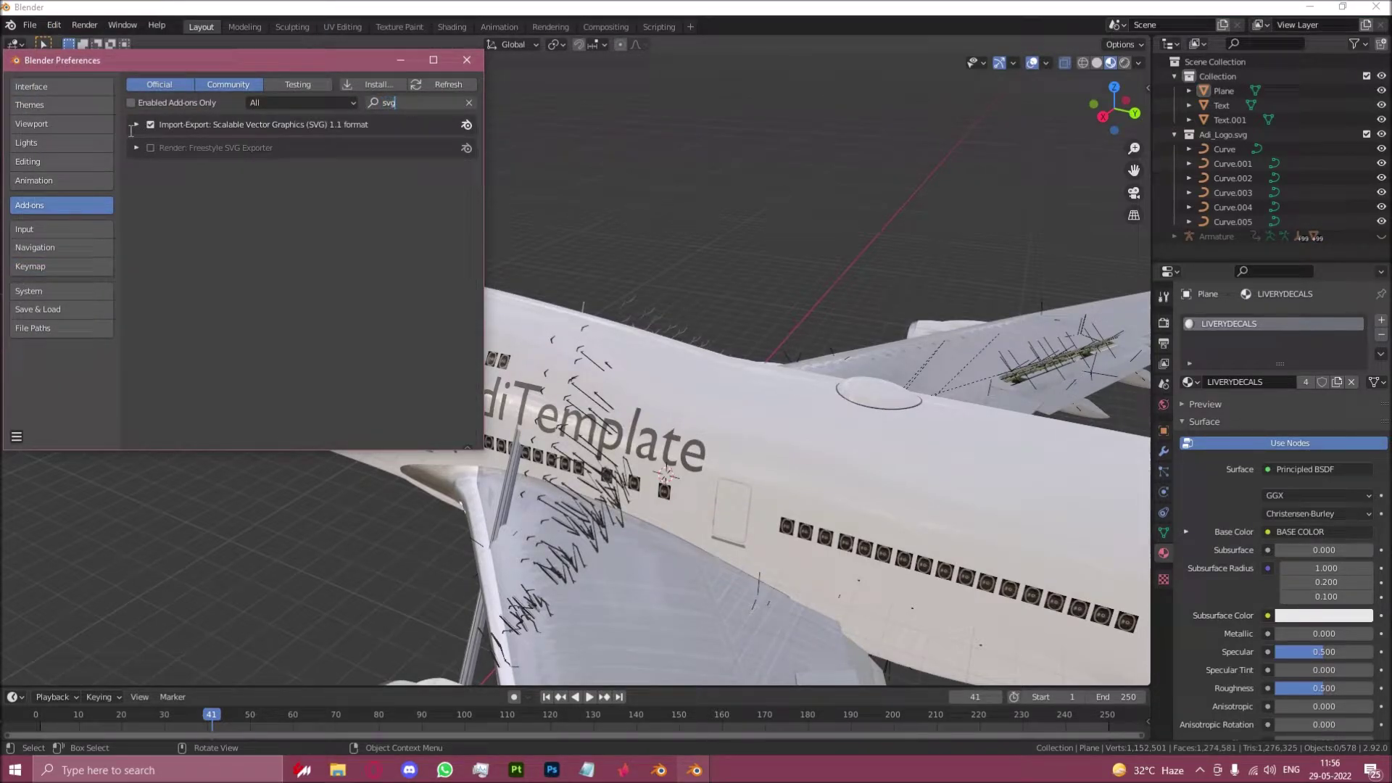
{"action": "left_click", "coordinate": [151, 125]}
{"action": "left_click", "coordinate": [466, 59]}
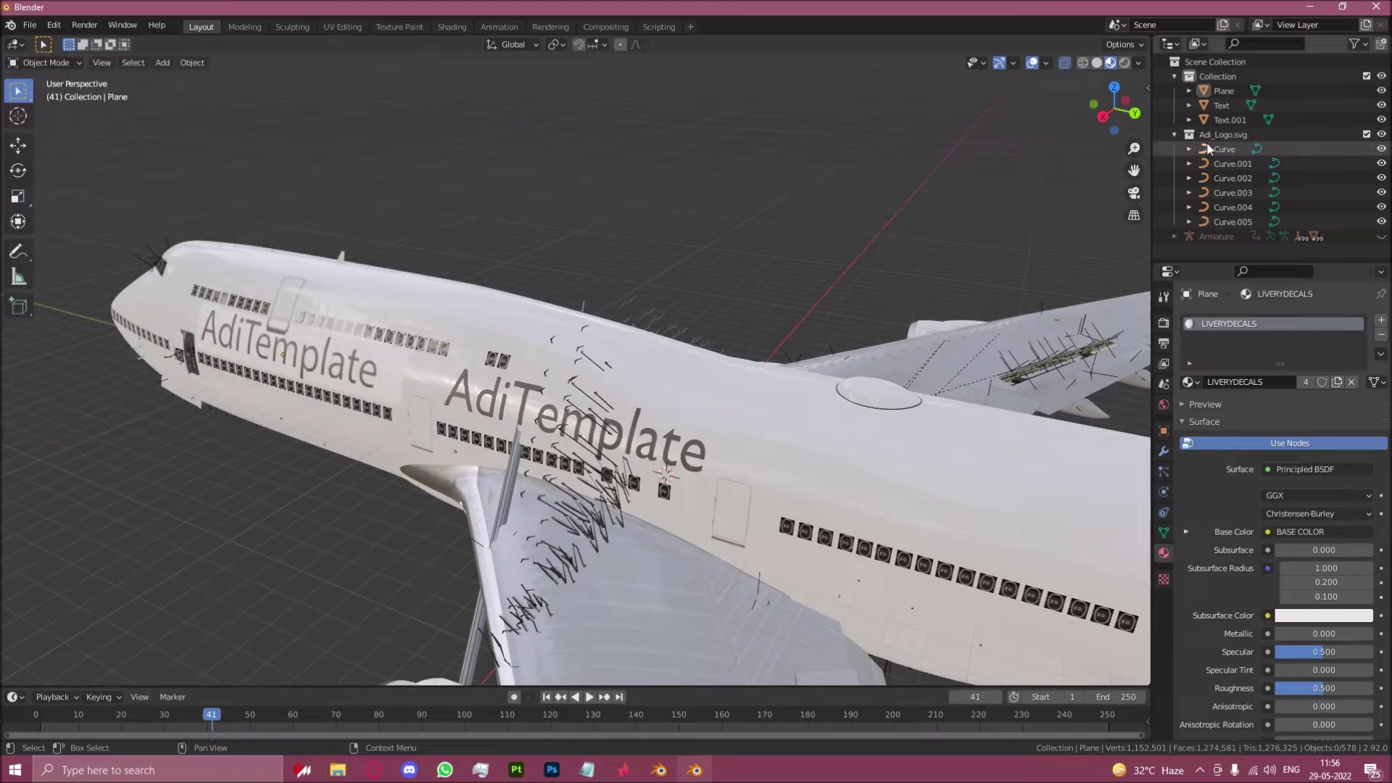
{"action": "left_click", "coordinate": [29, 25]}
{"action": "mouse_move", "coordinate": [80, 221]}
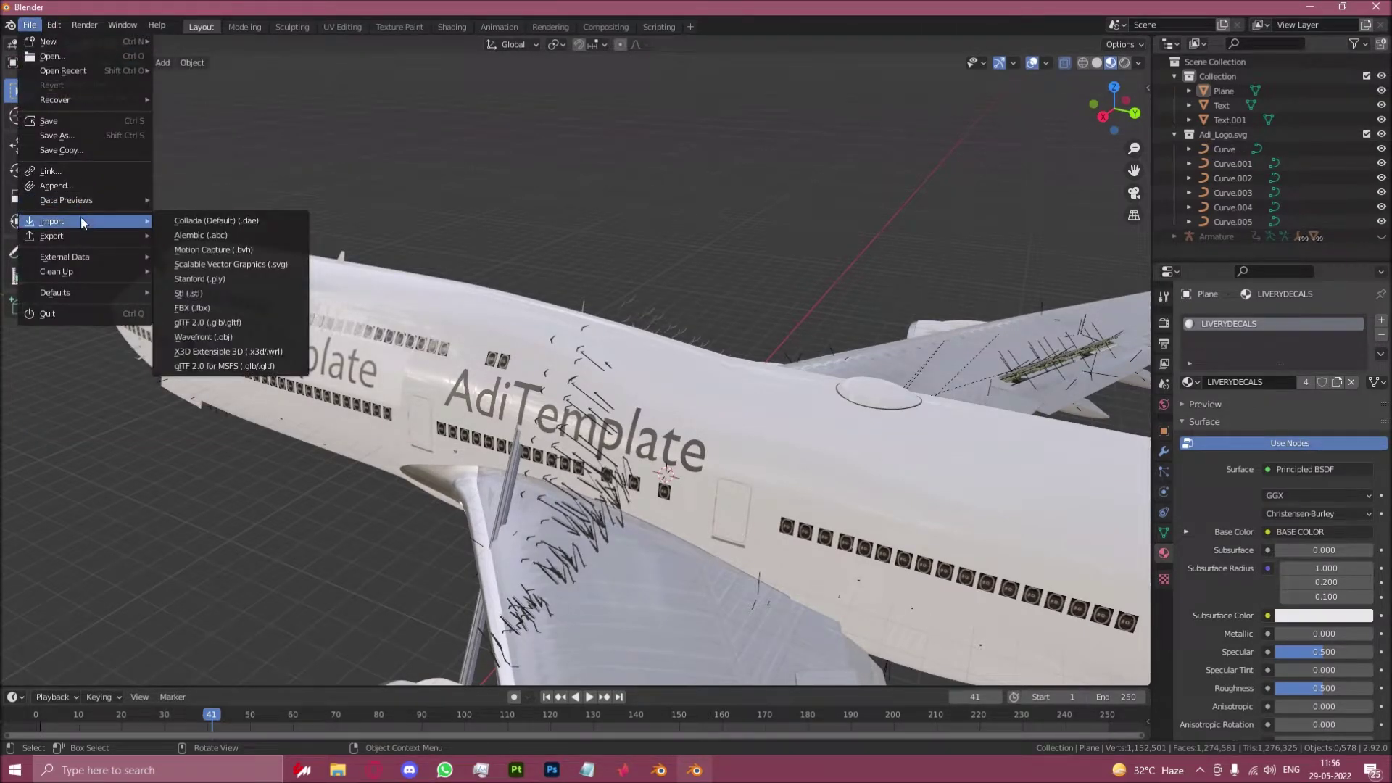
Step: Select all curves of the imported logo and move them about 15.7 m along the X axis, clear of the aircraft
{"action": "left_click", "coordinate": [1231, 146]}
{"action": "left_click", "coordinate": [1241, 219], "text": "shift"}
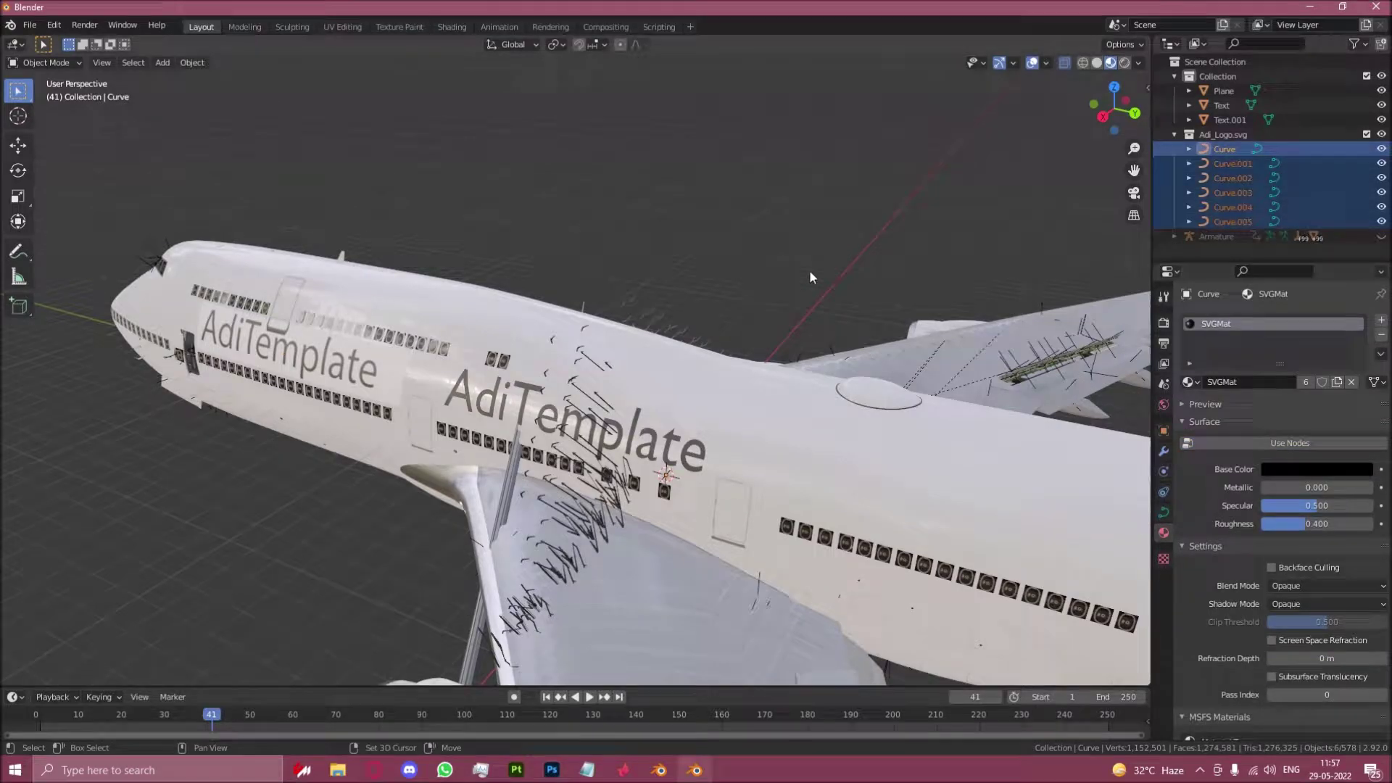
{"action": "middle_click_drag", "start_coordinate": [809, 270], "coordinate": [601, 348]}
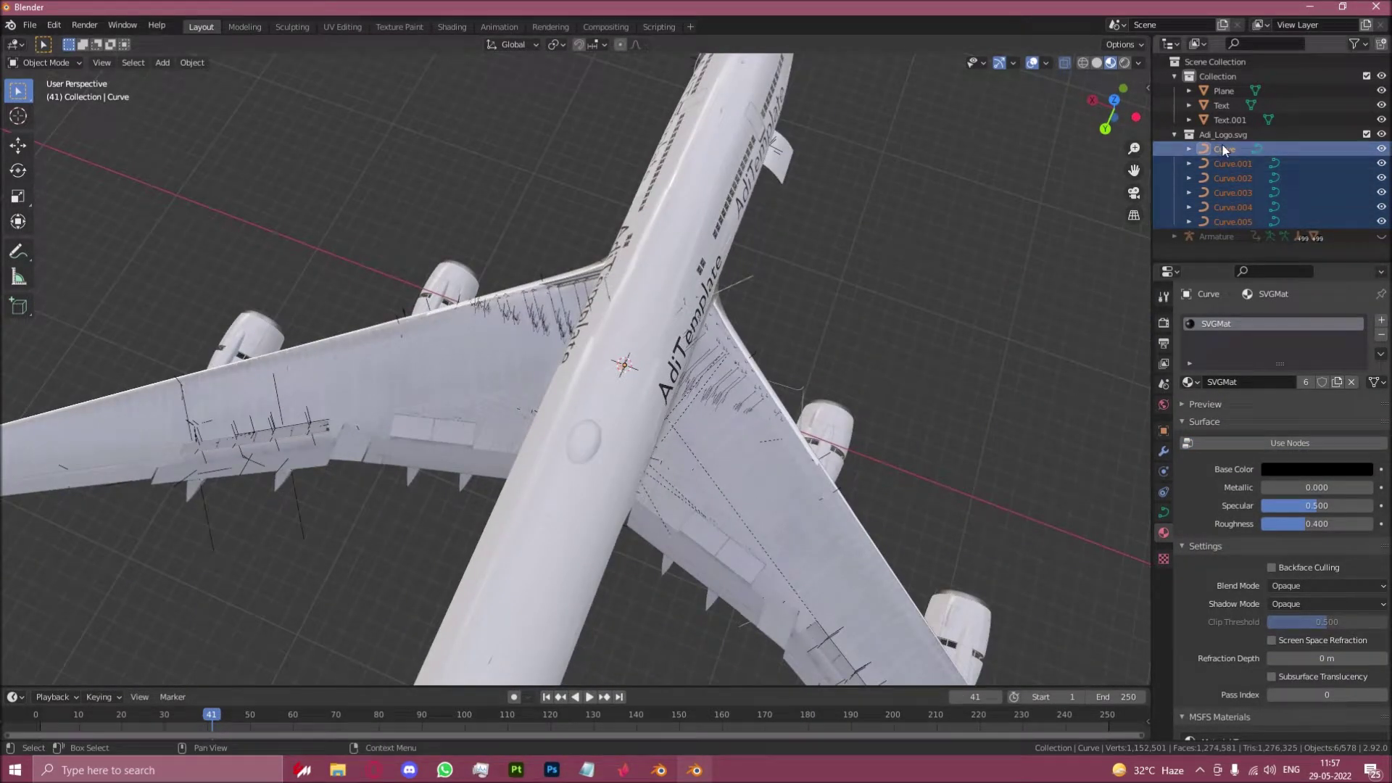
{"action": "key", "text": "g"}
{"action": "key", "text": "x"}
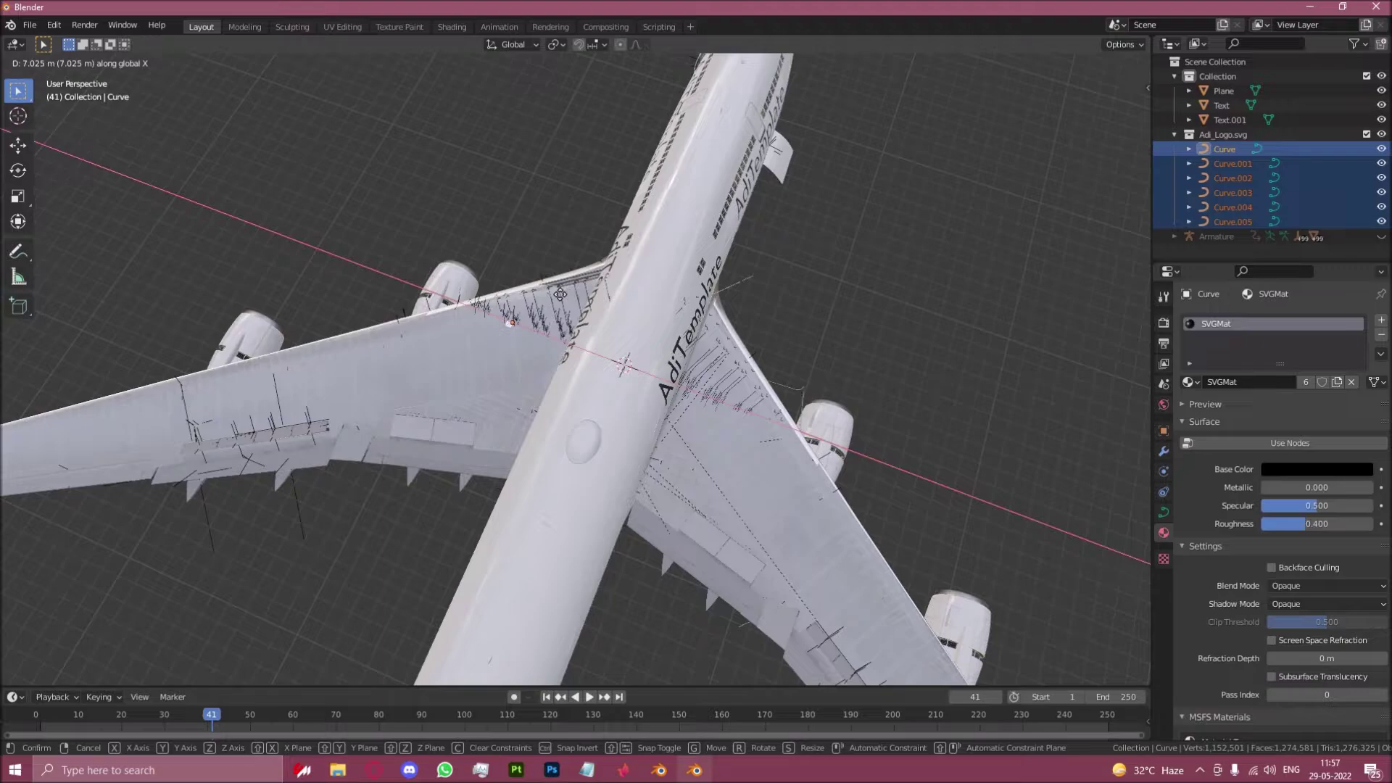
{"action": "left_click", "coordinate": [437, 269]}
Step: Examine the imported logo up close, including its background square, letter outlines and inner circles
{"action": "scroll", "coordinate": [510, 284], "scroll_direction": "up", "scroll_amount": 10}
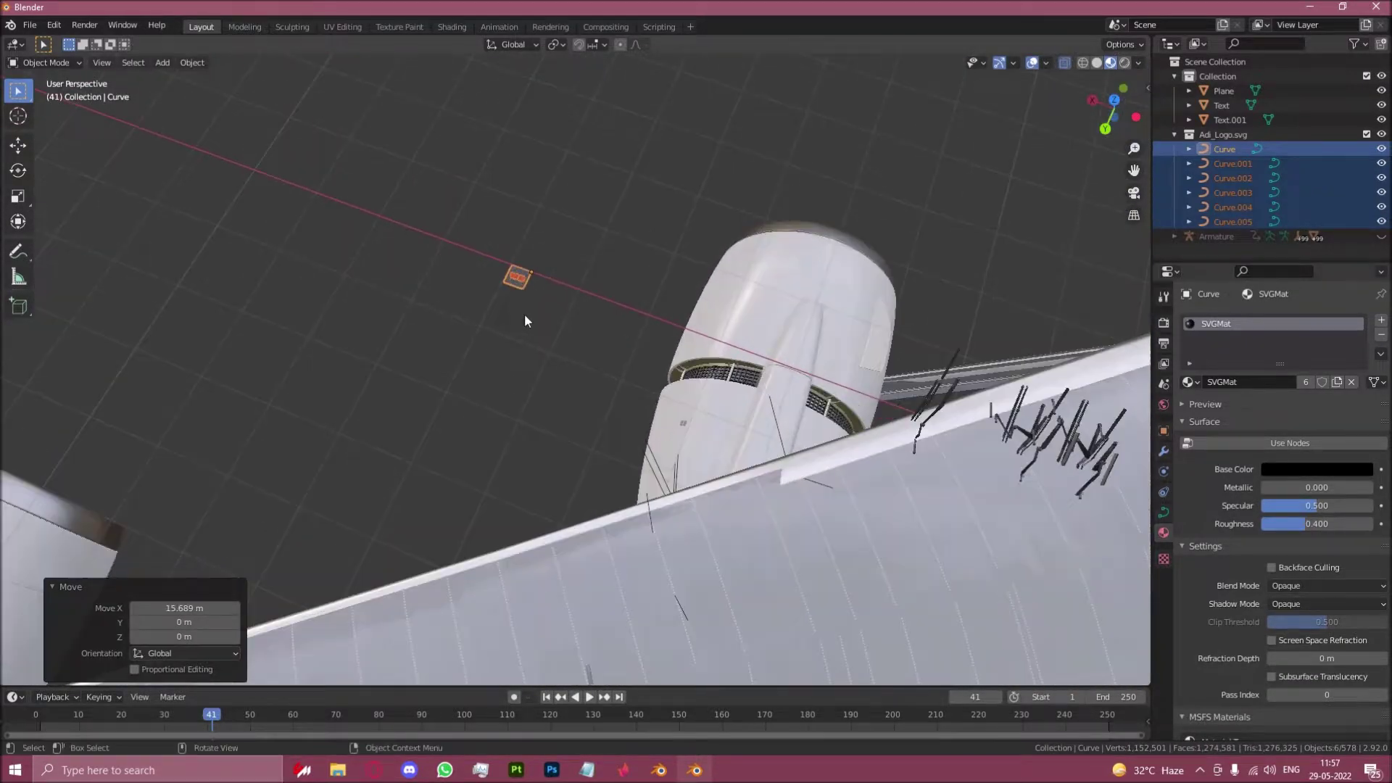
{"action": "middle_click_drag", "start_coordinate": [577, 384], "coordinate": [593, 403], "text": "shift"}
{"action": "scroll", "coordinate": [519, 286], "scroll_direction": "up", "scroll_amount": 3}
{"action": "middle_click_drag", "start_coordinate": [518, 285], "coordinate": [573, 381], "text": "shift"}
{"action": "scroll", "coordinate": [572, 381], "scroll_direction": "up", "scroll_amount": 14}
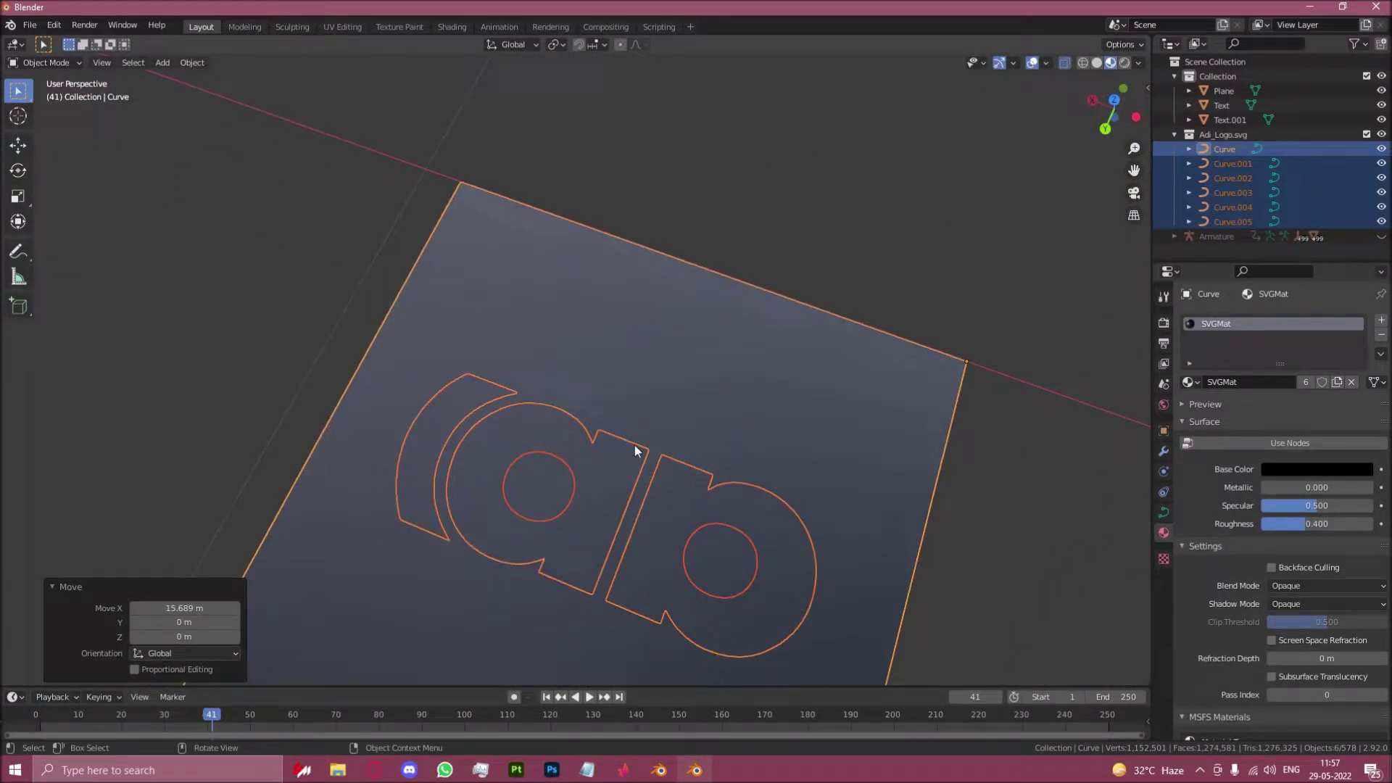
{"action": "middle_click_drag", "start_coordinate": [633, 448], "coordinate": [547, 482]}
{"action": "scroll", "coordinate": [548, 479], "scroll_direction": "up", "scroll_amount": 12}
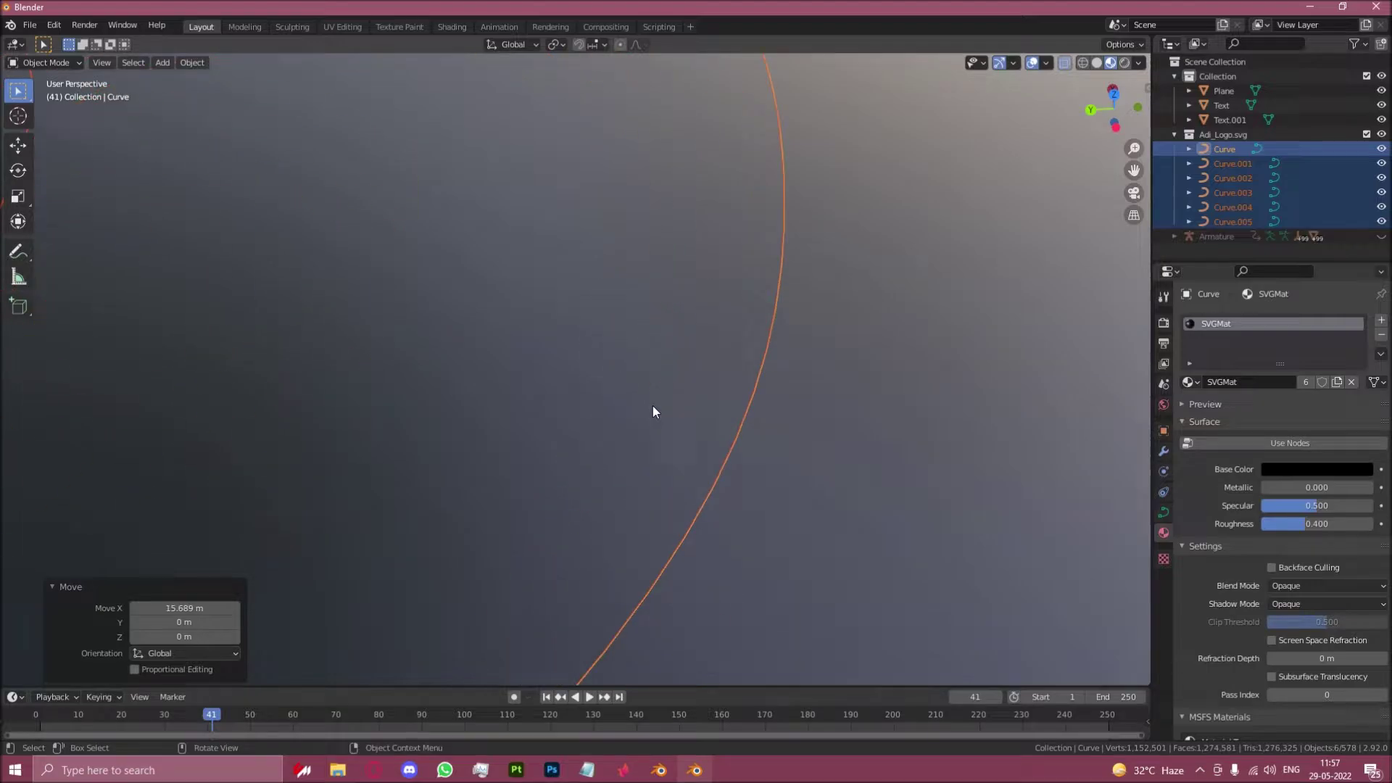
{"action": "scroll", "coordinate": [668, 462], "scroll_direction": "down", "scroll_amount": 12}
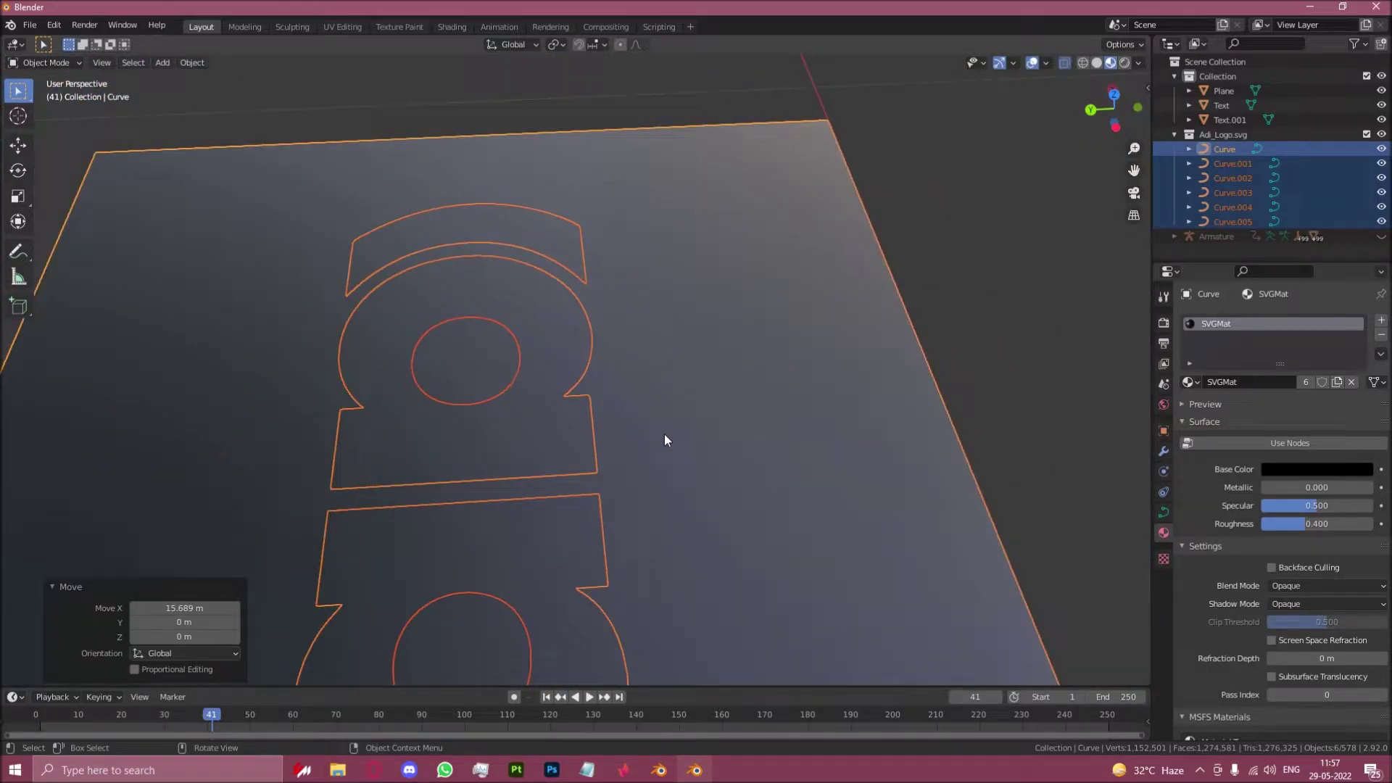
{"action": "scroll", "coordinate": [625, 437], "scroll_direction": "down", "scroll_amount": 8}
{"action": "middle_click_drag", "start_coordinate": [547, 427], "coordinate": [891, 409]}
{"action": "scroll", "coordinate": [683, 442], "scroll_direction": "down", "scroll_amount": 3}
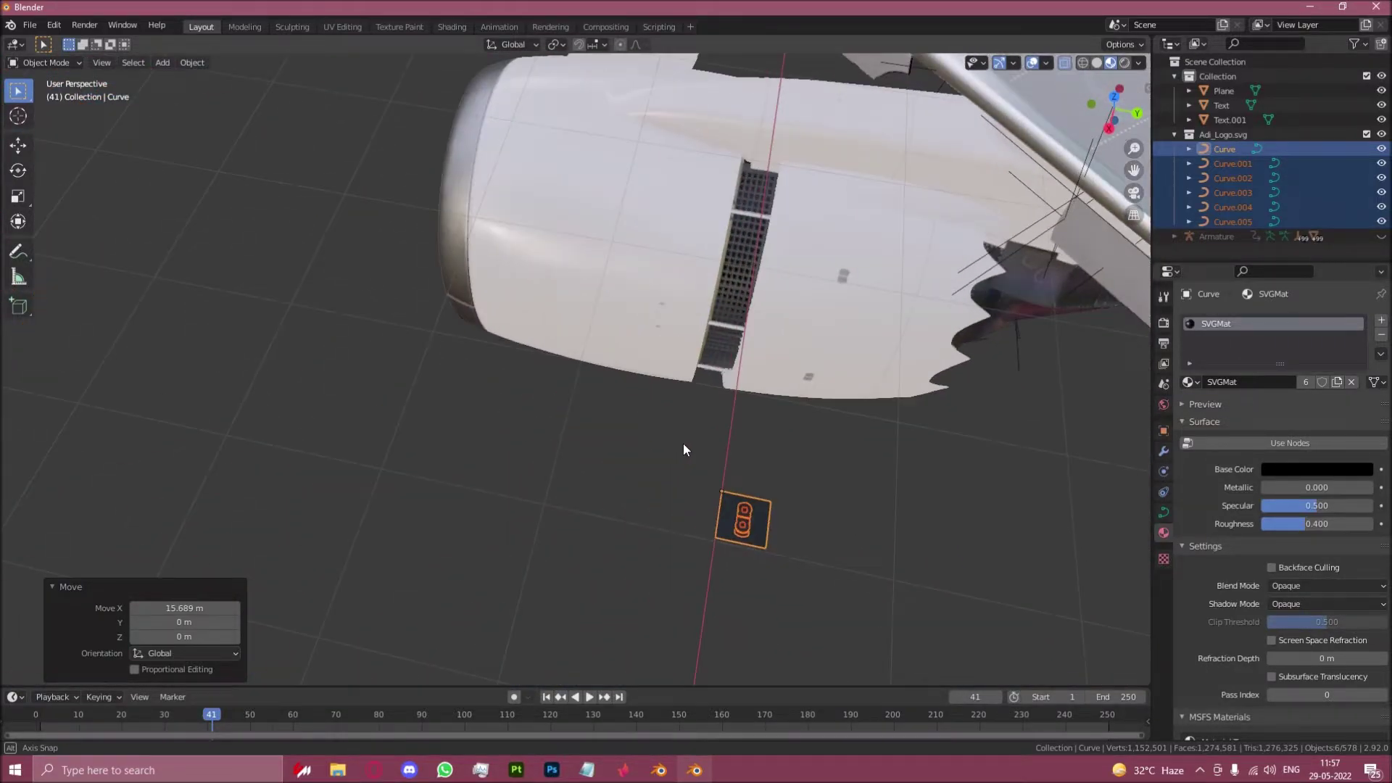
Step: Delete the logo's background square and the two circle curves inside the letters
{"action": "scroll", "coordinate": [683, 442], "scroll_direction": "up", "scroll_amount": 3}
{"action": "middle_click_drag", "start_coordinate": [811, 552], "coordinate": [630, 512], "text": "shift"}
{"action": "left_click", "coordinate": [584, 502]}
{"action": "scroll", "coordinate": [584, 502], "scroll_direction": "up", "scroll_amount": 1}
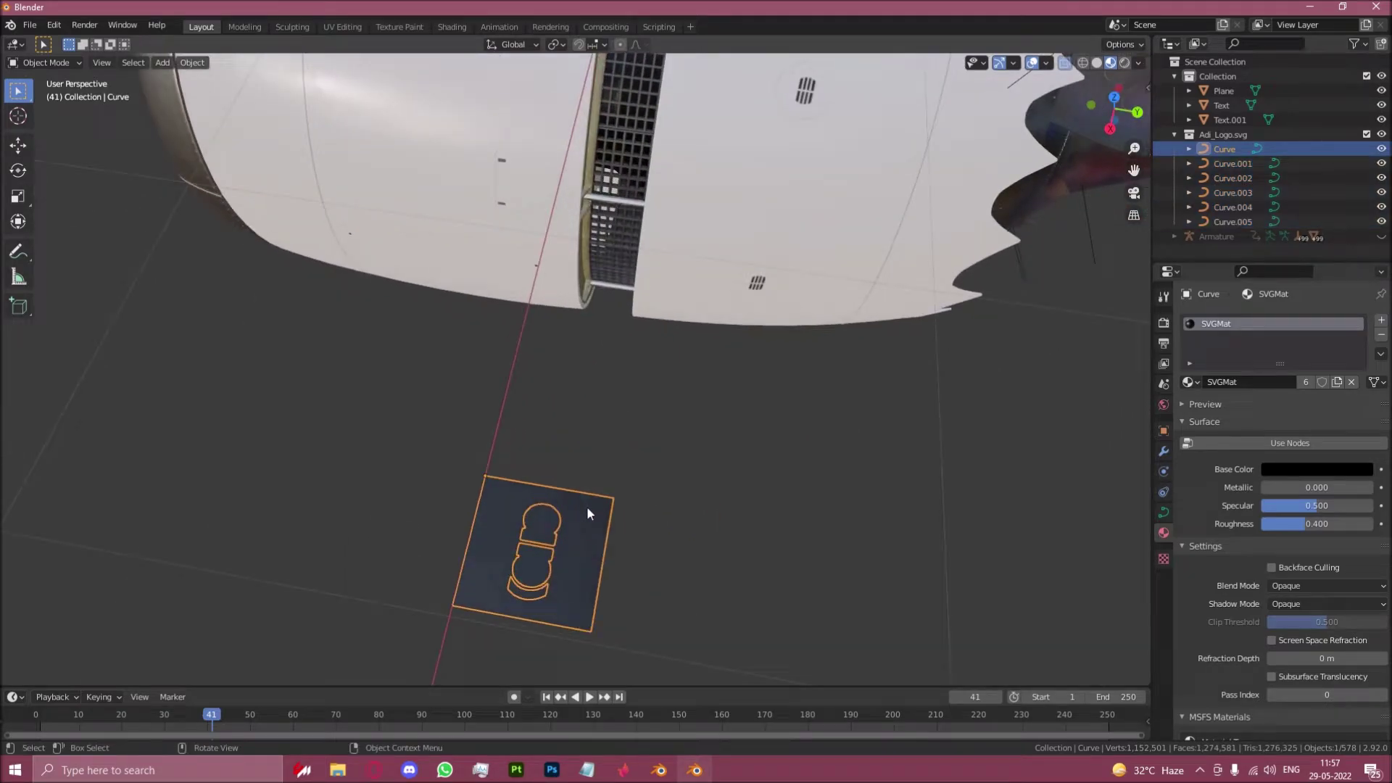
{"action": "key", "text": "Delete"}
{"action": "left_click", "coordinate": [538, 564]}
{"action": "key", "text": "Delete"}
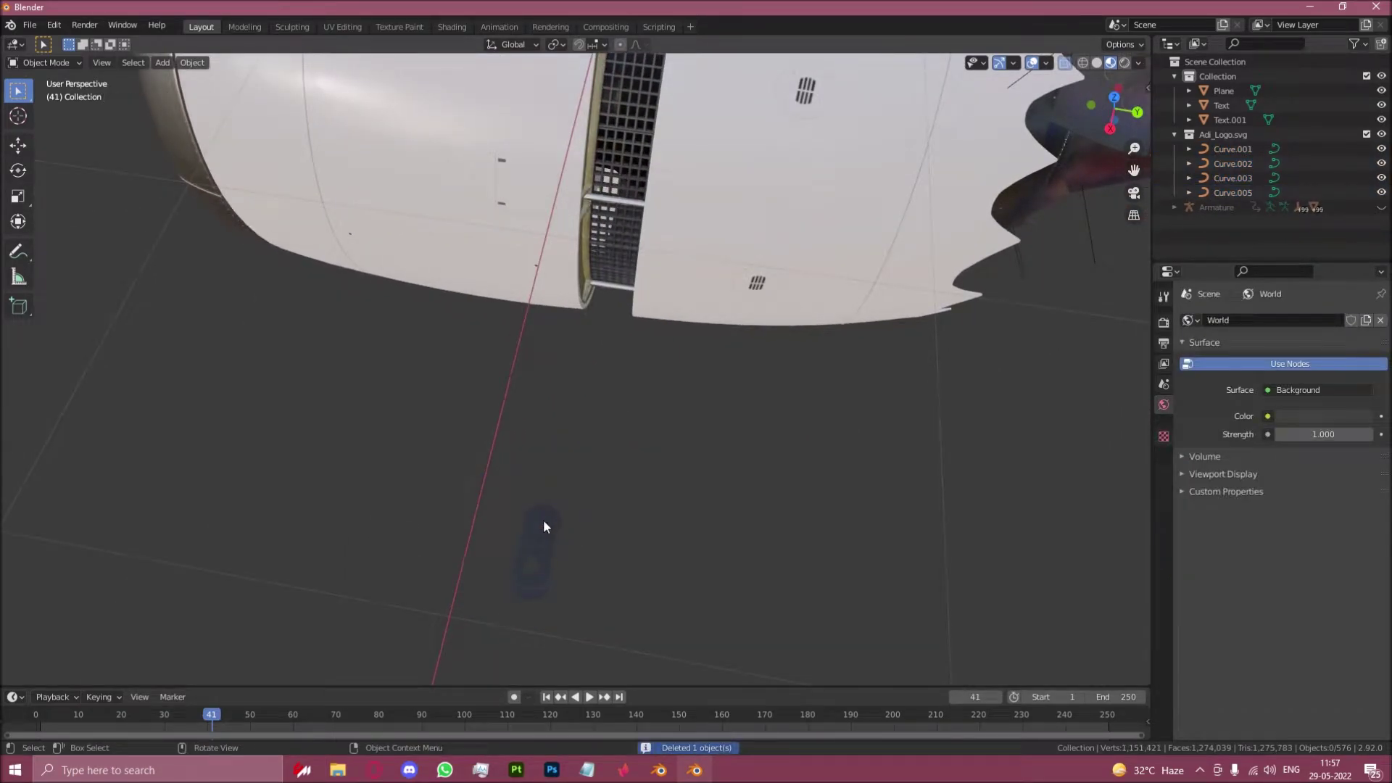
{"action": "left_click", "coordinate": [542, 520]}
{"action": "key", "text": "Delete"}
Step: Select the three remaining logo curves and rotate them 90° about the X axis
{"action": "middle_click_drag", "start_coordinate": [542, 521], "coordinate": [714, 550]}
{"action": "left_click_drag", "start_coordinate": [480, 504], "coordinate": [646, 585]}
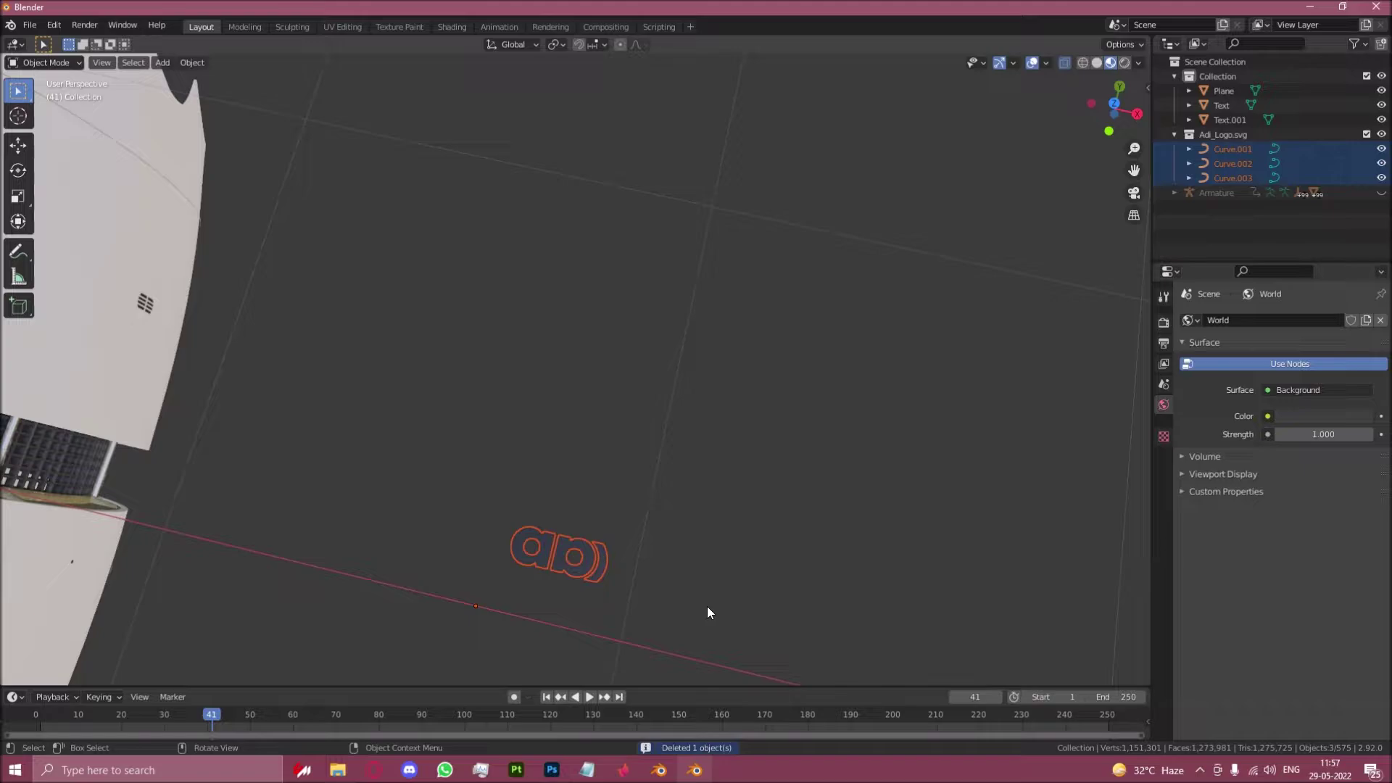
{"action": "middle_click_drag", "start_coordinate": [707, 606], "coordinate": [363, 475], "text": "alt"}
{"action": "scroll", "coordinate": [363, 481], "scroll_direction": "down", "scroll_amount": 8}
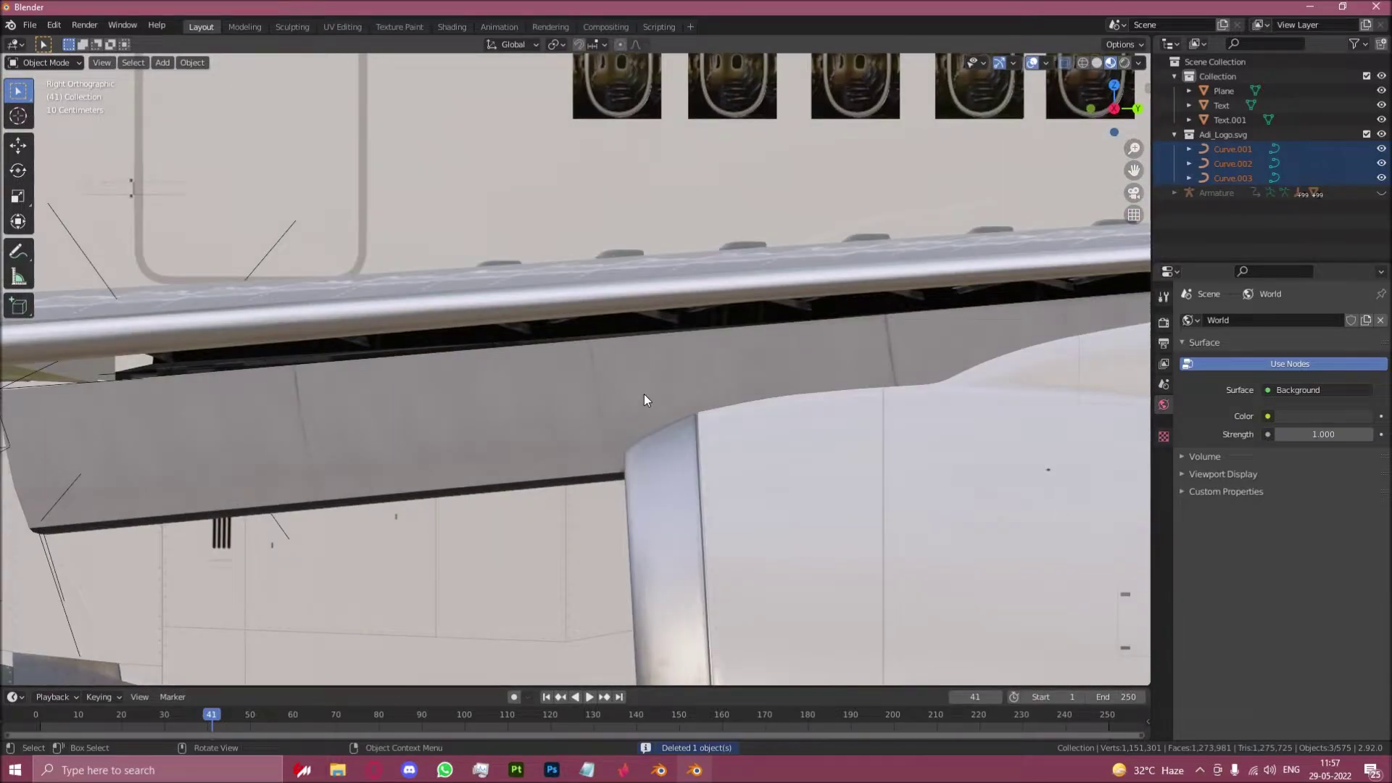
{"action": "type", "text": "rx90"}
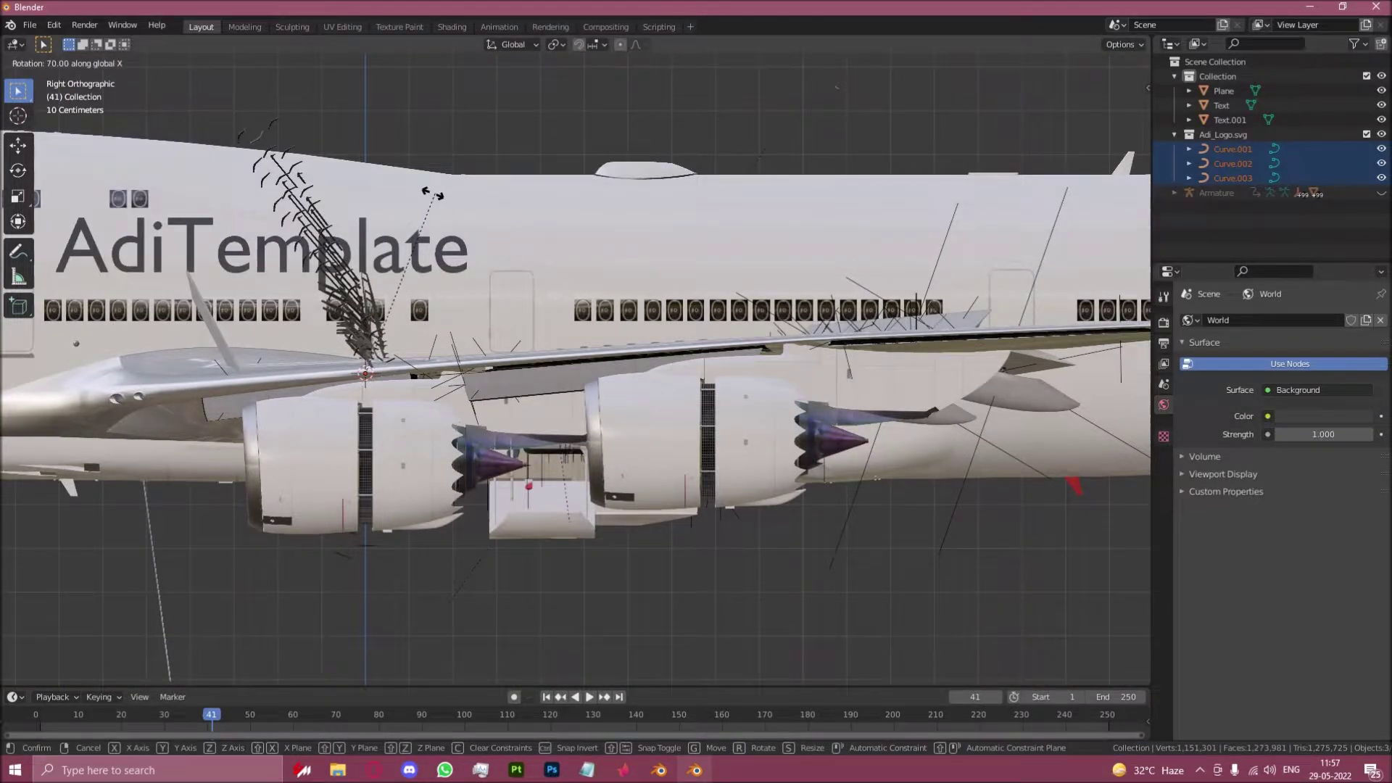
{"action": "key", "text": "Return"}
Step: Rotate the selected logo curves about the Z axis with the angle set to -90°
{"action": "scroll", "coordinate": [379, 504], "scroll_direction": "up", "scroll_amount": 4}
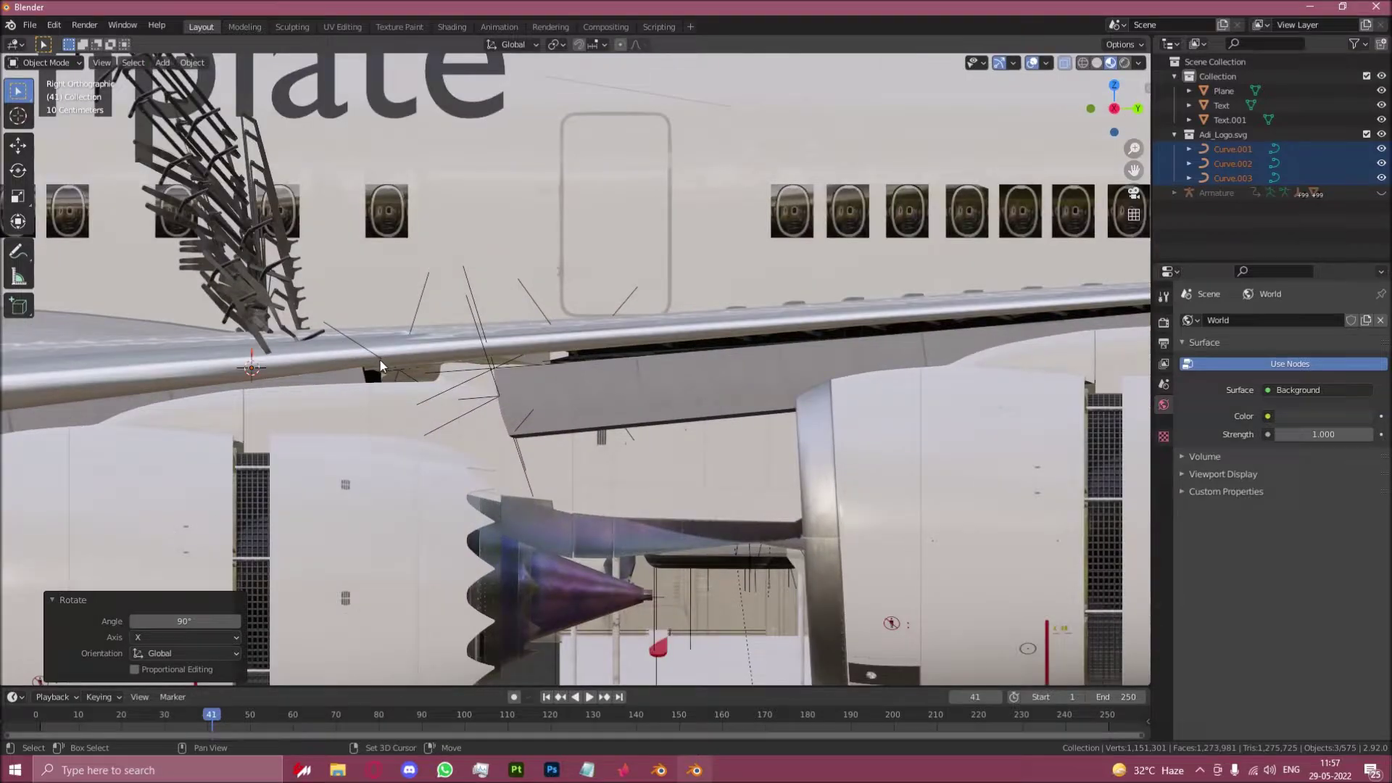
{"action": "key", "text": "KP_7"}
{"action": "type", "text": "r"}
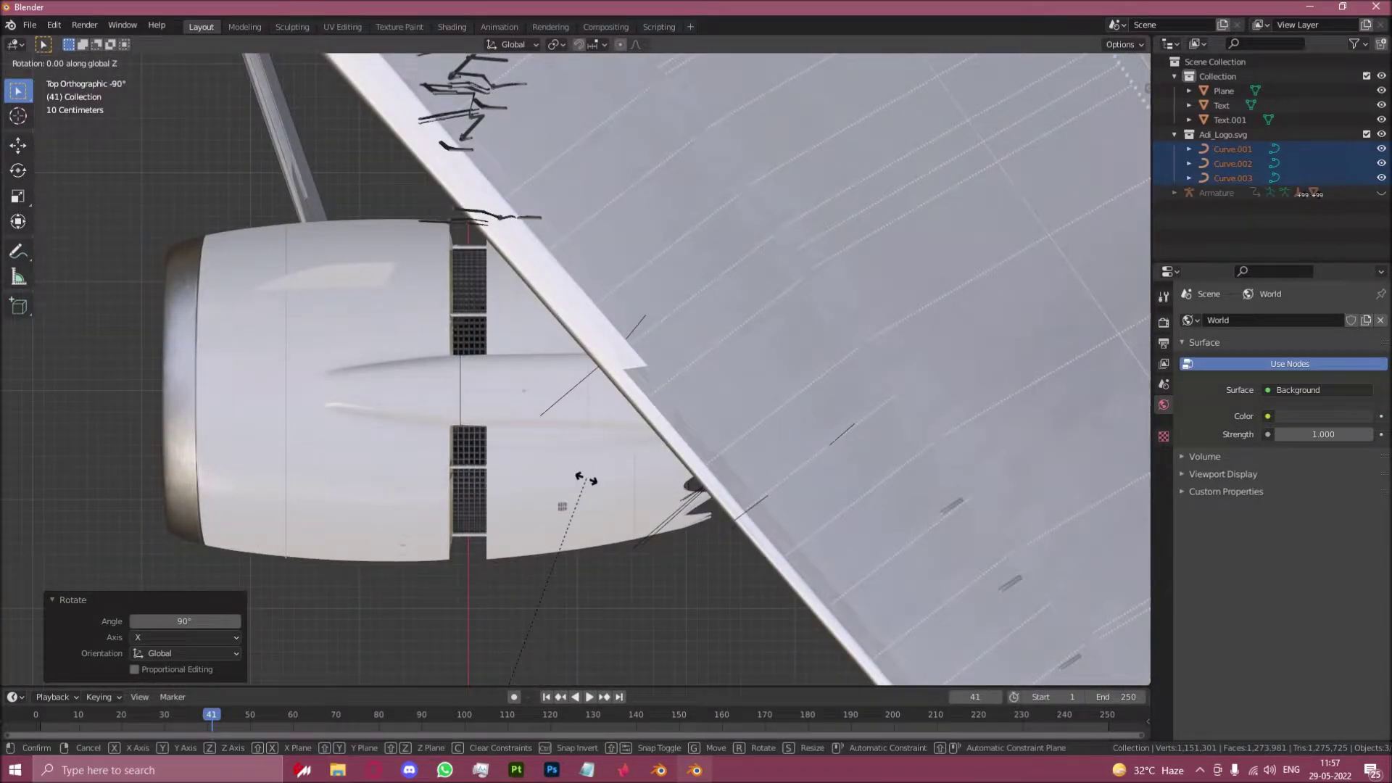
{"action": "type", "text": "z40"}
{"action": "key", "text": "Return"}
{"action": "scroll", "coordinate": [406, 276], "scroll_direction": "down", "scroll_amount": 6}
{"action": "scroll", "coordinate": [514, 459], "scroll_direction": "up", "scroll_amount": 2}
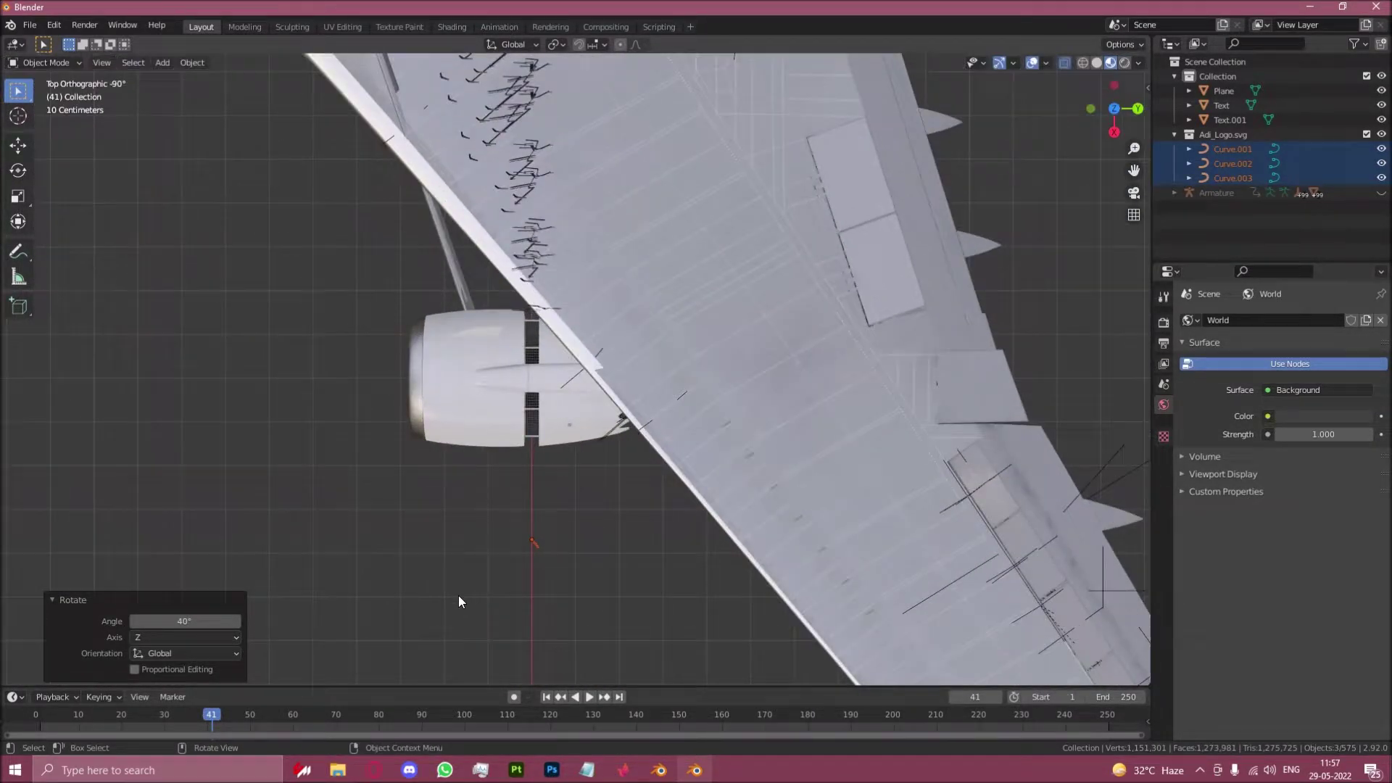
{"action": "left_click", "coordinate": [210, 620]}
{"action": "type", "text": "-90"}
{"action": "key", "text": "Return"}
Step: Set the logo curves' origins to their geometry and scale the logo up about 15 times
{"action": "middle_click_drag", "start_coordinate": [542, 551], "coordinate": [587, 428]}
{"action": "left_click", "coordinate": [190, 62]}
{"action": "mouse_move", "coordinate": [224, 98]}
{"action": "left_click", "coordinate": [366, 111]}
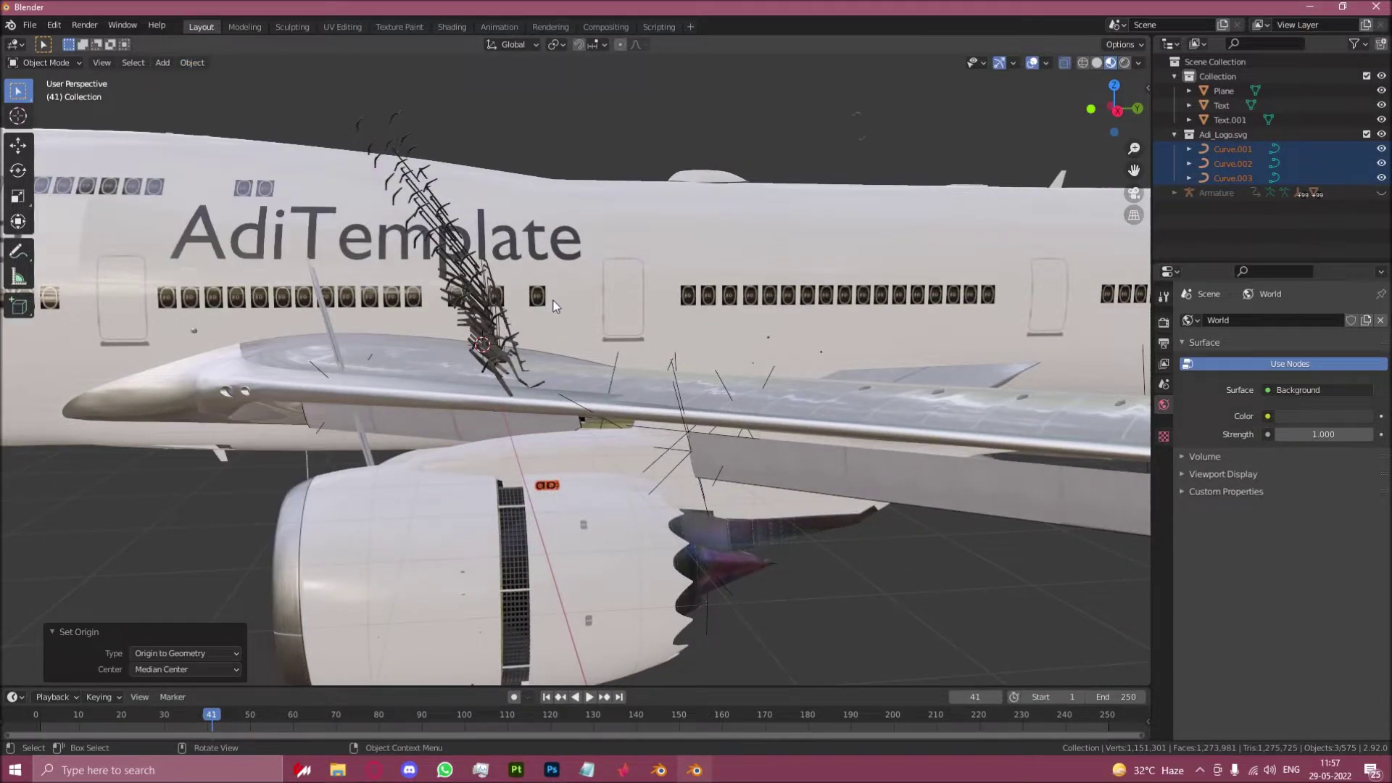
{"action": "key", "text": "s"}
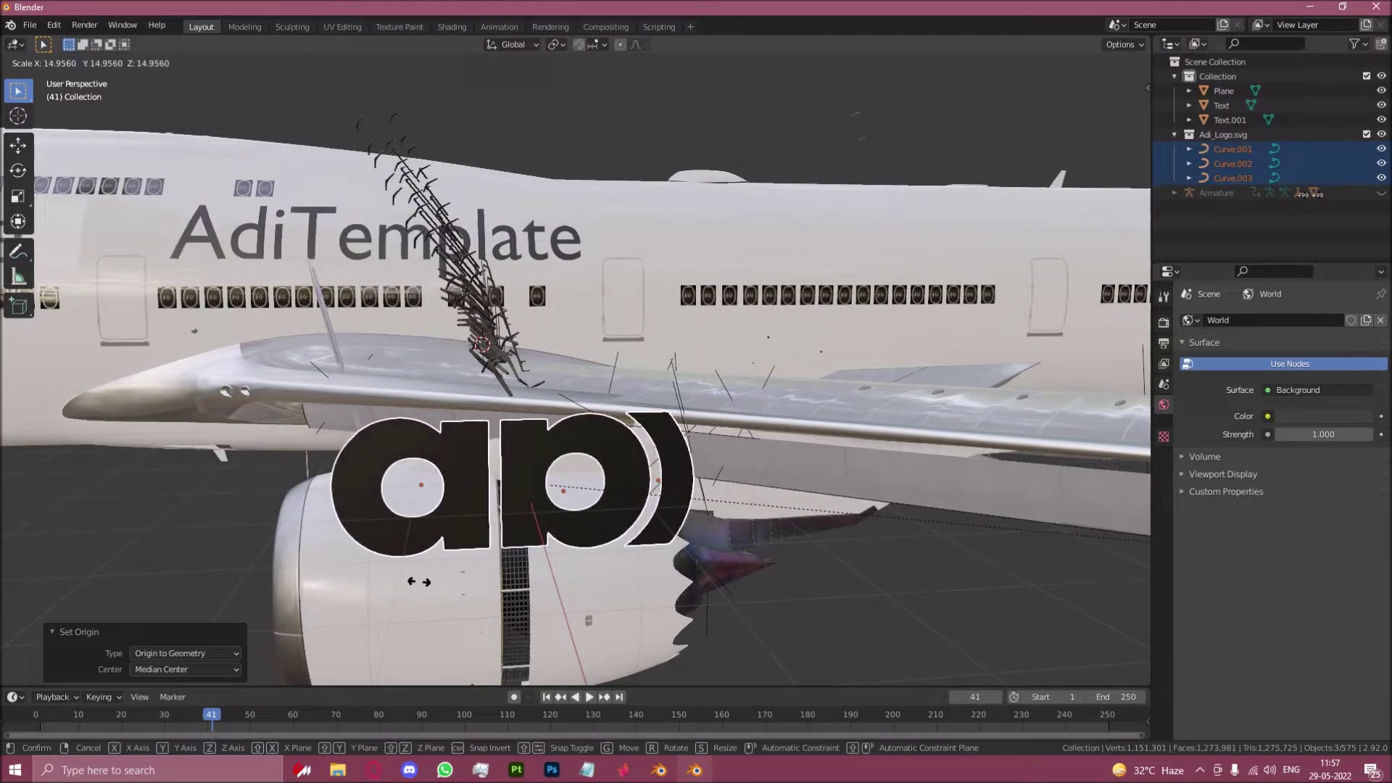
{"action": "left_click", "coordinate": [419, 581]}
Step: Move the logo about 8.9 m along Y and raise it about 2.6 m along Z beside the upper fuselage
{"action": "scroll", "coordinate": [450, 558], "scroll_direction": "down", "scroll_amount": 4}
{"action": "key", "text": "KP_3"}
{"action": "middle_click_drag", "start_coordinate": [570, 490], "coordinate": [387, 581], "text": "shift"}
{"action": "key", "text": "g"}
{"action": "key", "text": "y"}
{"action": "left_click", "coordinate": [706, 475]}
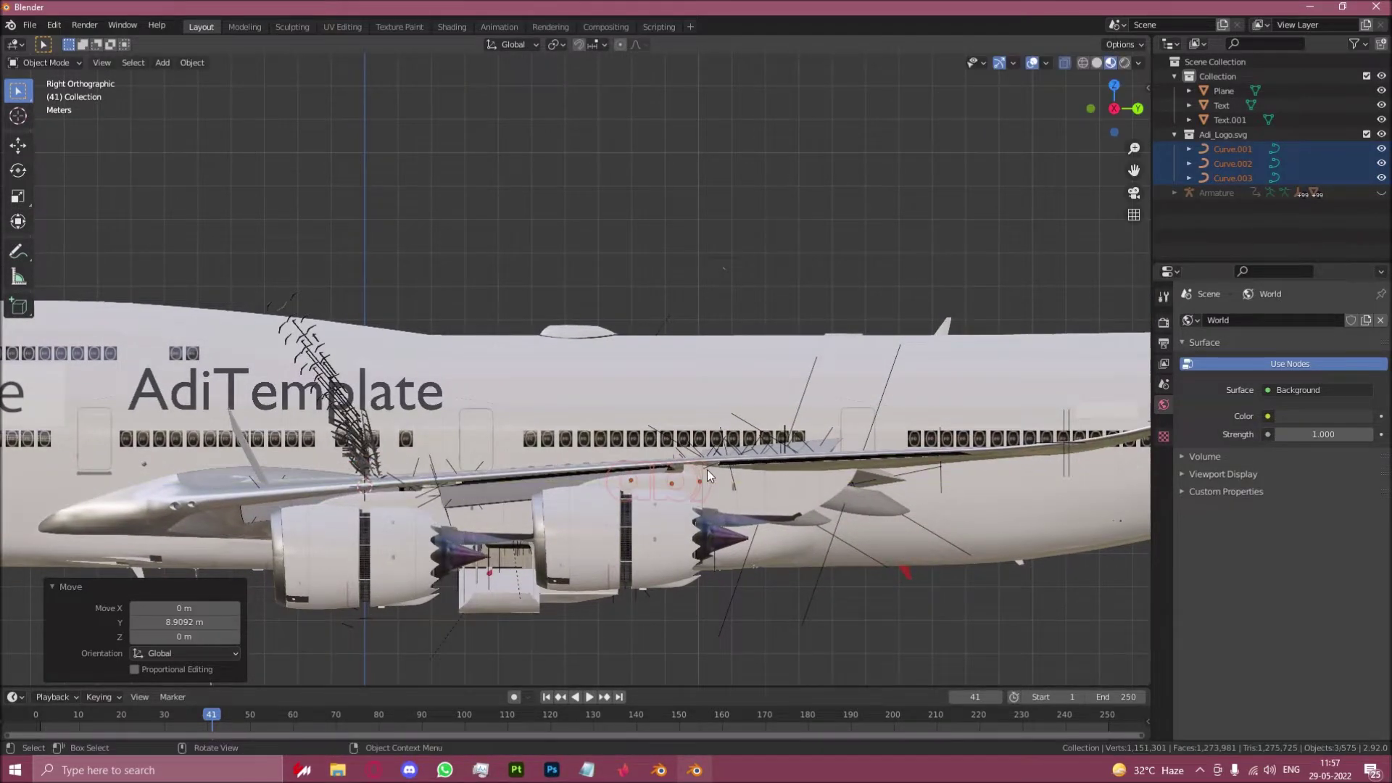
{"action": "key", "text": "g"}
{"action": "key", "text": "z"}
{"action": "left_click", "coordinate": [697, 384]}
Step: Raise the logo about 0.2 m more along Z and enlarge it by a factor of about 1.67
{"action": "key", "text": "g"}
{"action": "key", "text": "x"}
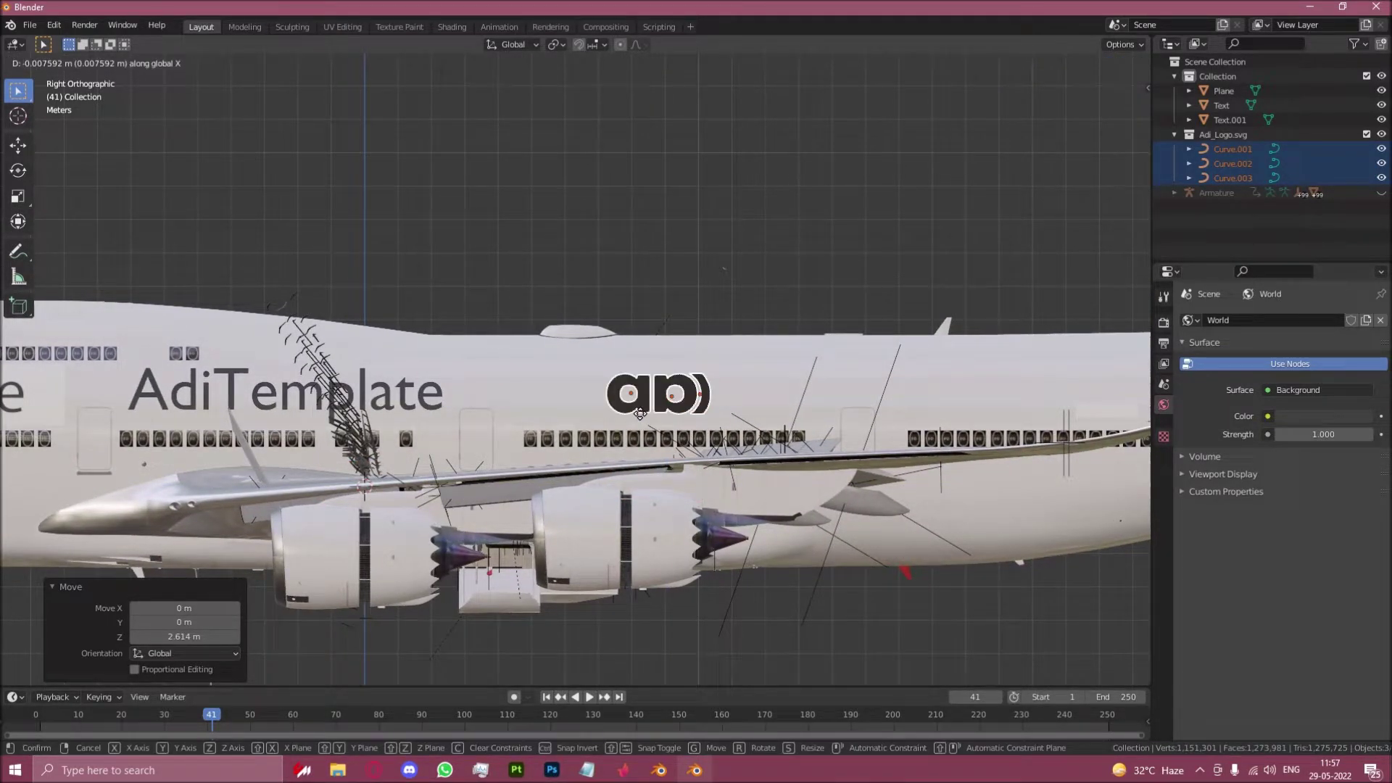
{"action": "key", "text": "y"}
{"action": "key", "text": "z"}
{"action": "left_click", "coordinate": [752, 413]}
{"action": "key", "text": "s"}
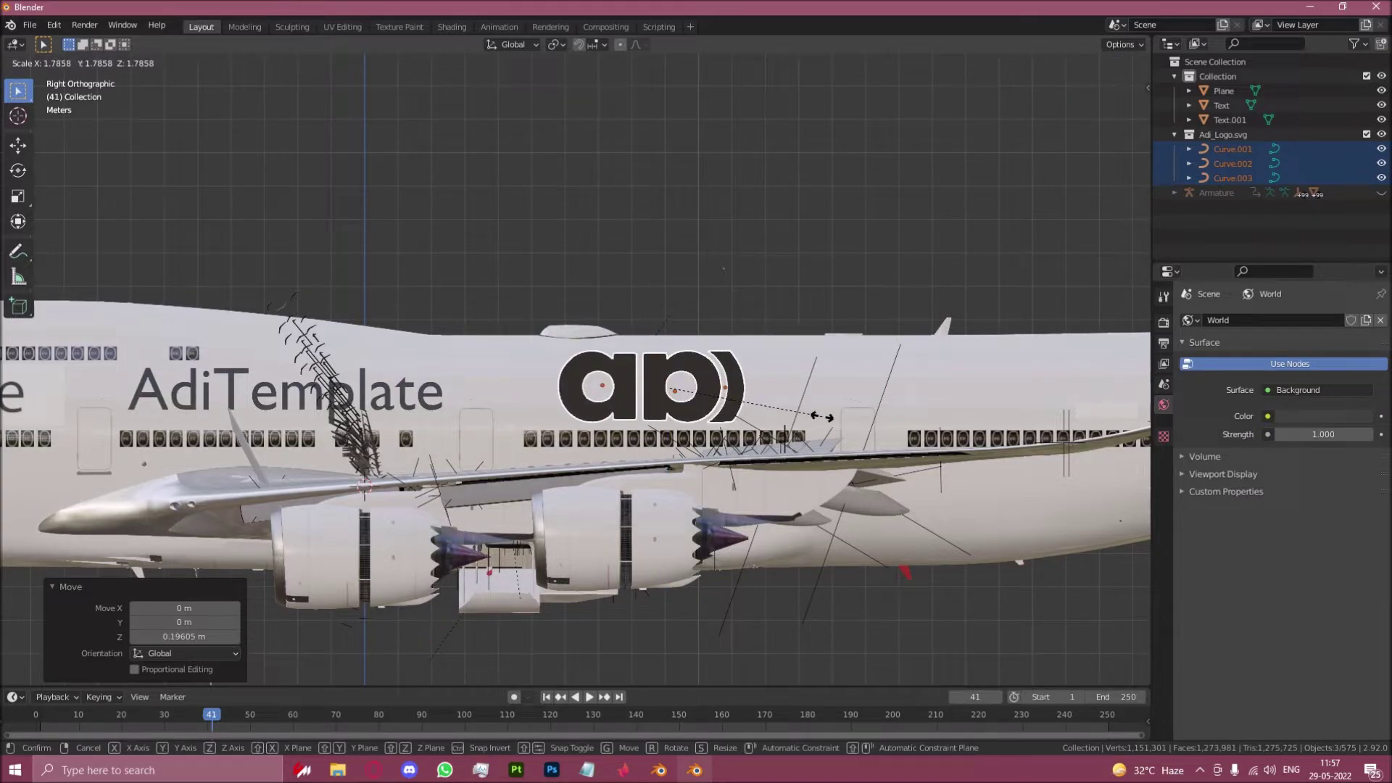
{"action": "left_click", "coordinate": [811, 418]}
Step: Move the enlarged logo along X so it stands just outside the fuselage side, then deselect it
{"action": "middle_click_drag", "start_coordinate": [355, 447], "coordinate": [329, 436], "text": "shift"}
{"action": "scroll", "coordinate": [329, 436], "scroll_direction": "down", "scroll_amount": 4}
{"action": "key", "text": "g"}
{"action": "key", "text": "y"}
{"action": "key", "text": "x"}
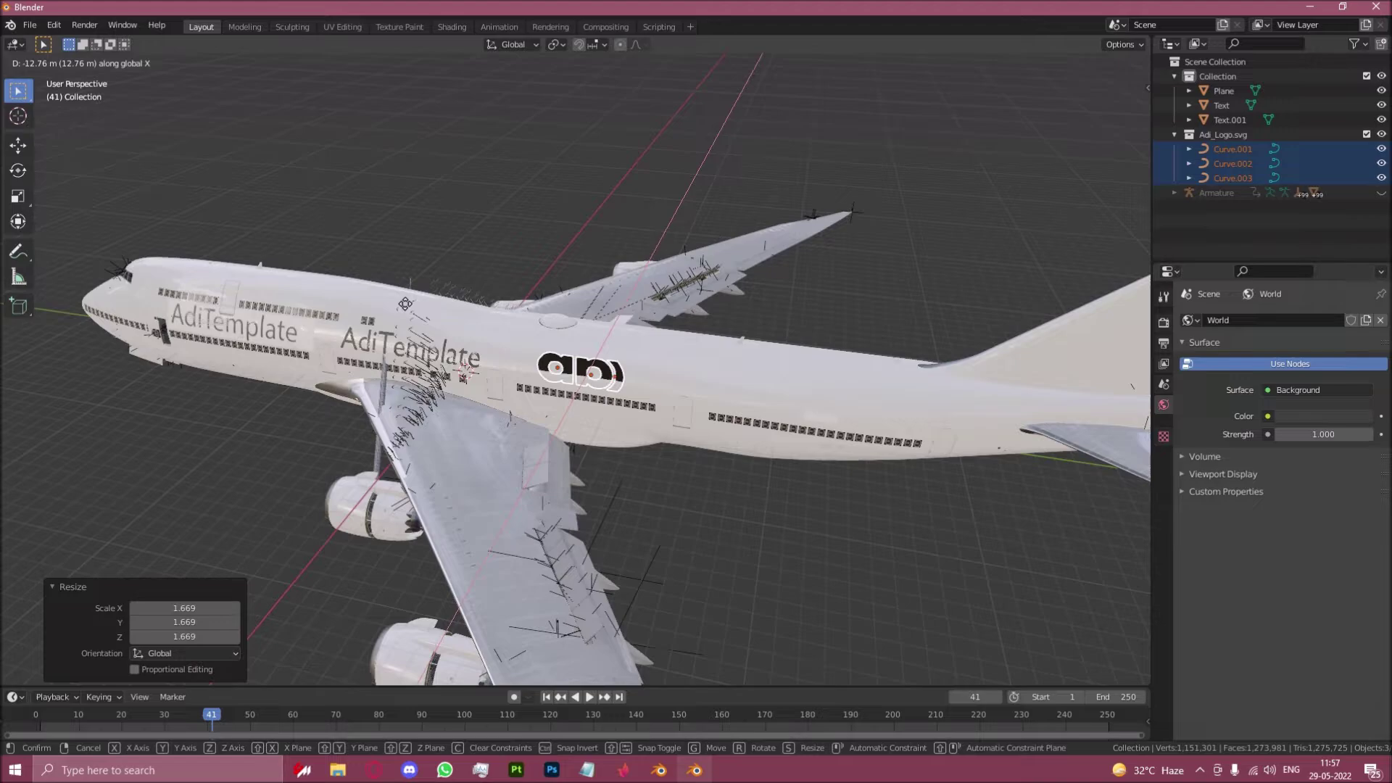
{"action": "left_click", "coordinate": [434, 374]}
{"action": "scroll", "coordinate": [585, 416], "scroll_direction": "up", "scroll_amount": 2}
{"action": "middle_click_drag", "start_coordinate": [585, 416], "coordinate": [663, 416]}
{"action": "scroll", "coordinate": [662, 416], "scroll_direction": "down", "scroll_amount": 5}
{"action": "left_click", "coordinate": [772, 416]}
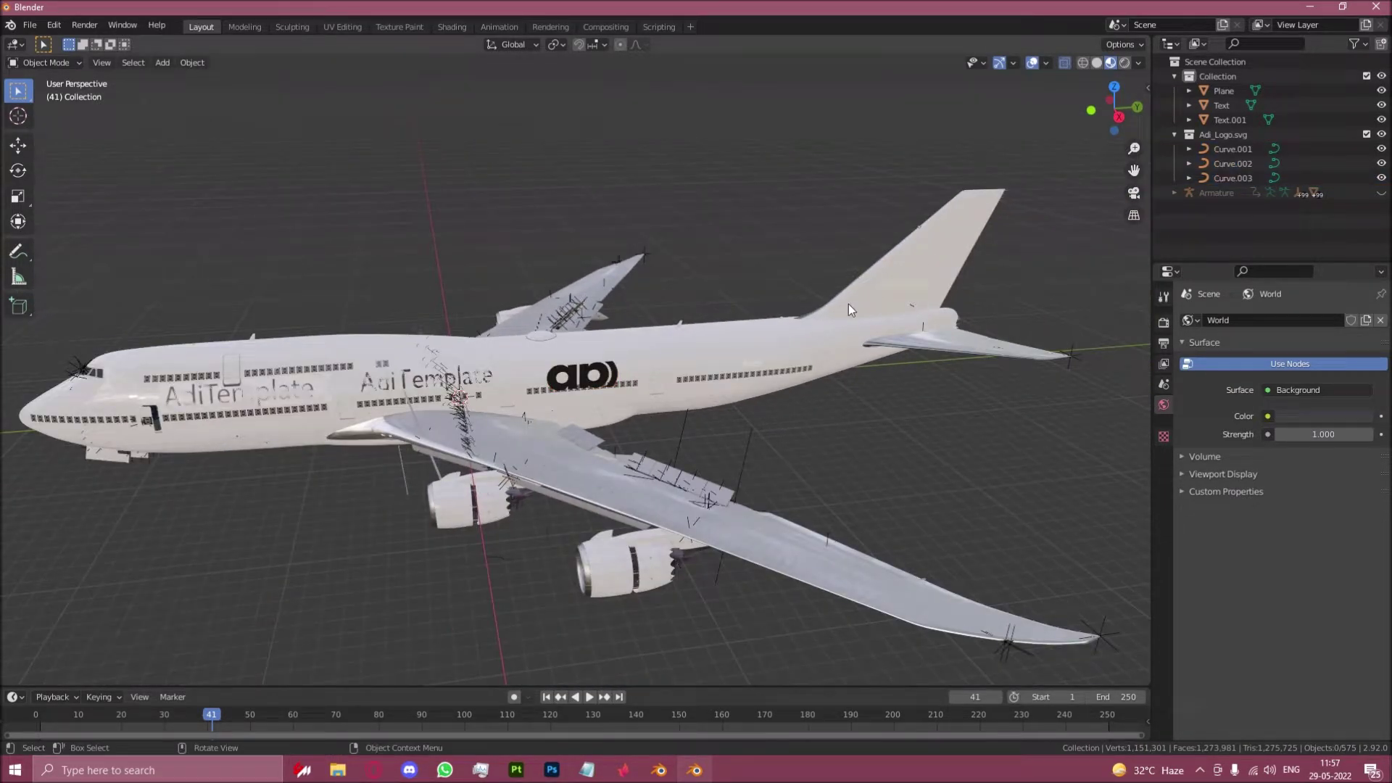
{"action": "scroll", "coordinate": [437, 419], "scroll_direction": "up", "scroll_amount": 3}
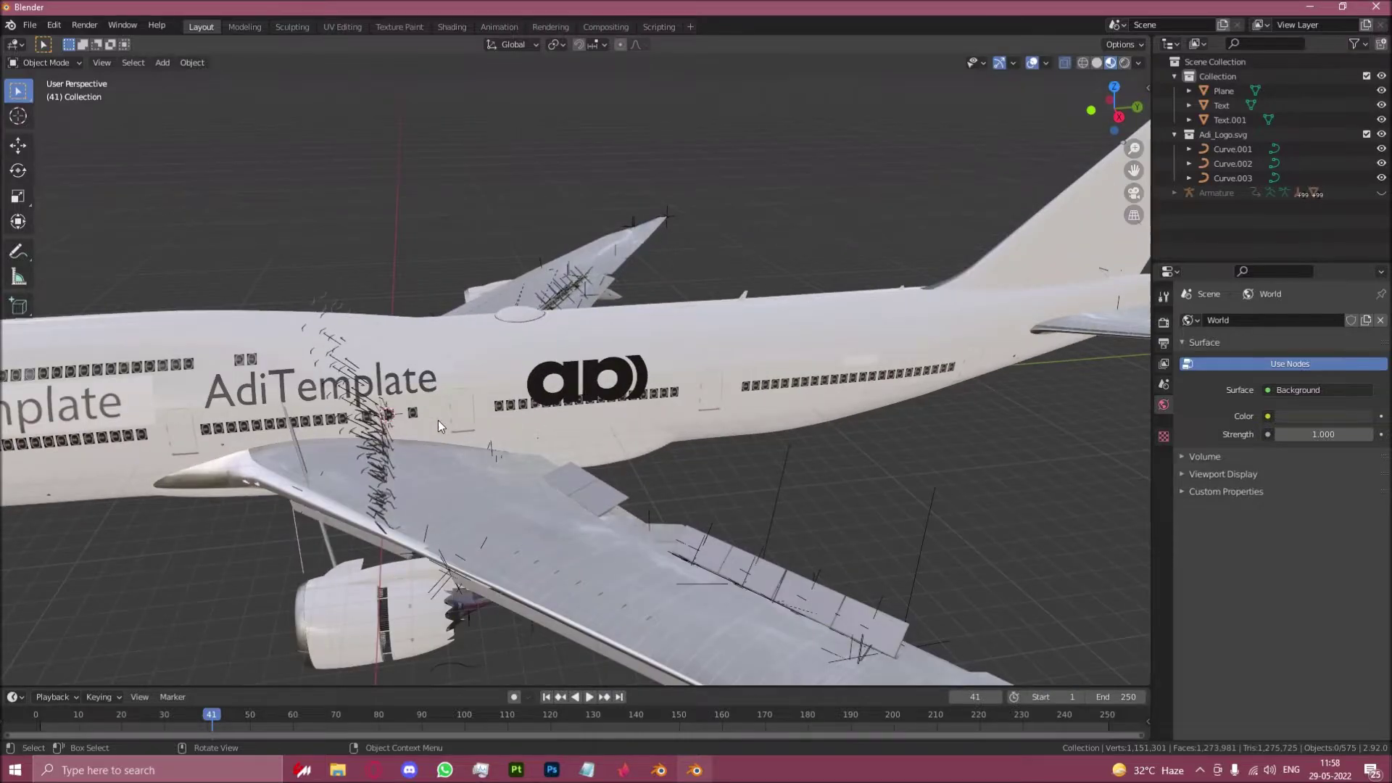
{"action": "scroll", "coordinate": [448, 413], "scroll_direction": "down", "scroll_amount": 2}
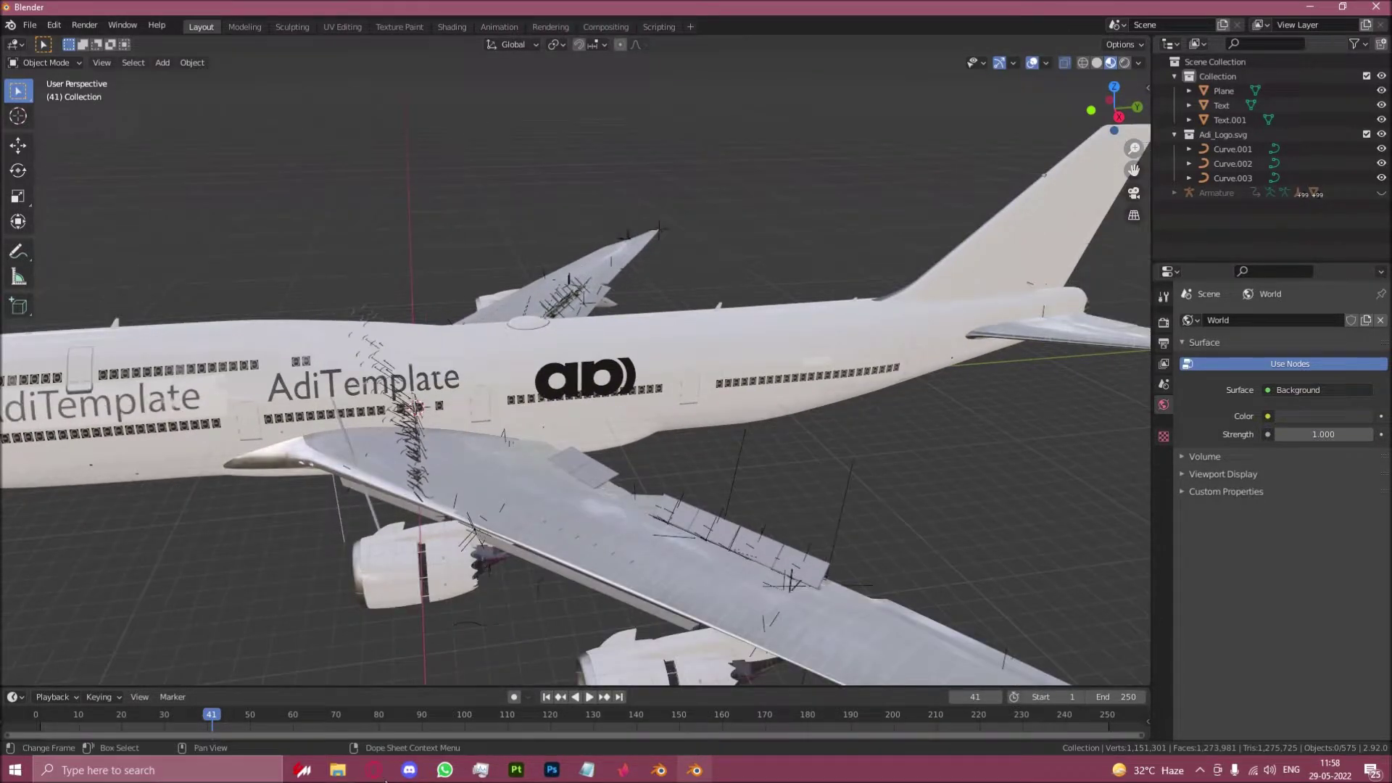
Step: Open illustratorkeliyestripes.svg from the Cargolux masked folder and examine its tail stripe artwork
{"action": "mouse_move", "coordinate": [337, 770]}
{"action": "mouse_move", "coordinate": [442, 703]}
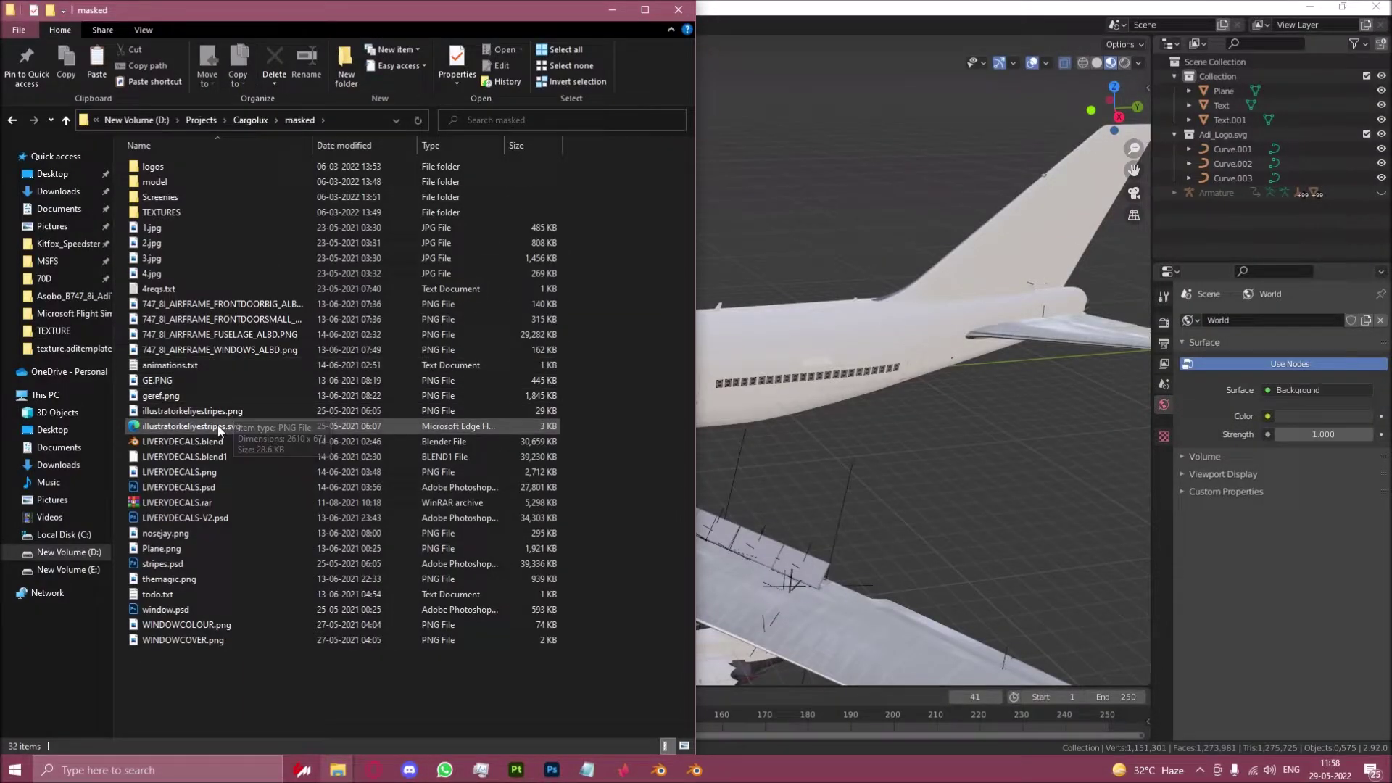
{"action": "double_click", "coordinate": [168, 428]}
{"action": "left_click", "coordinate": [736, 546]}
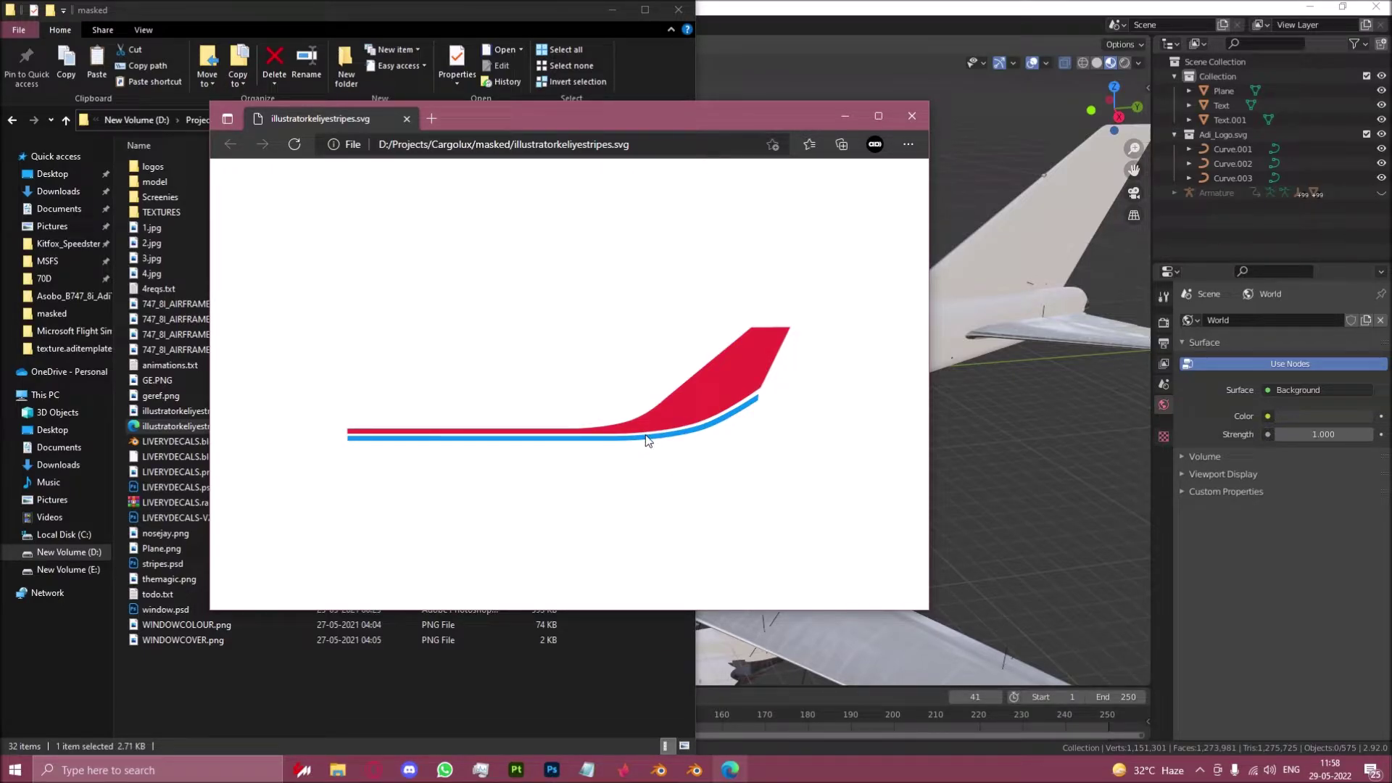
{"action": "right_click", "coordinate": [914, 241]}
{"action": "left_click", "coordinate": [910, 116]}
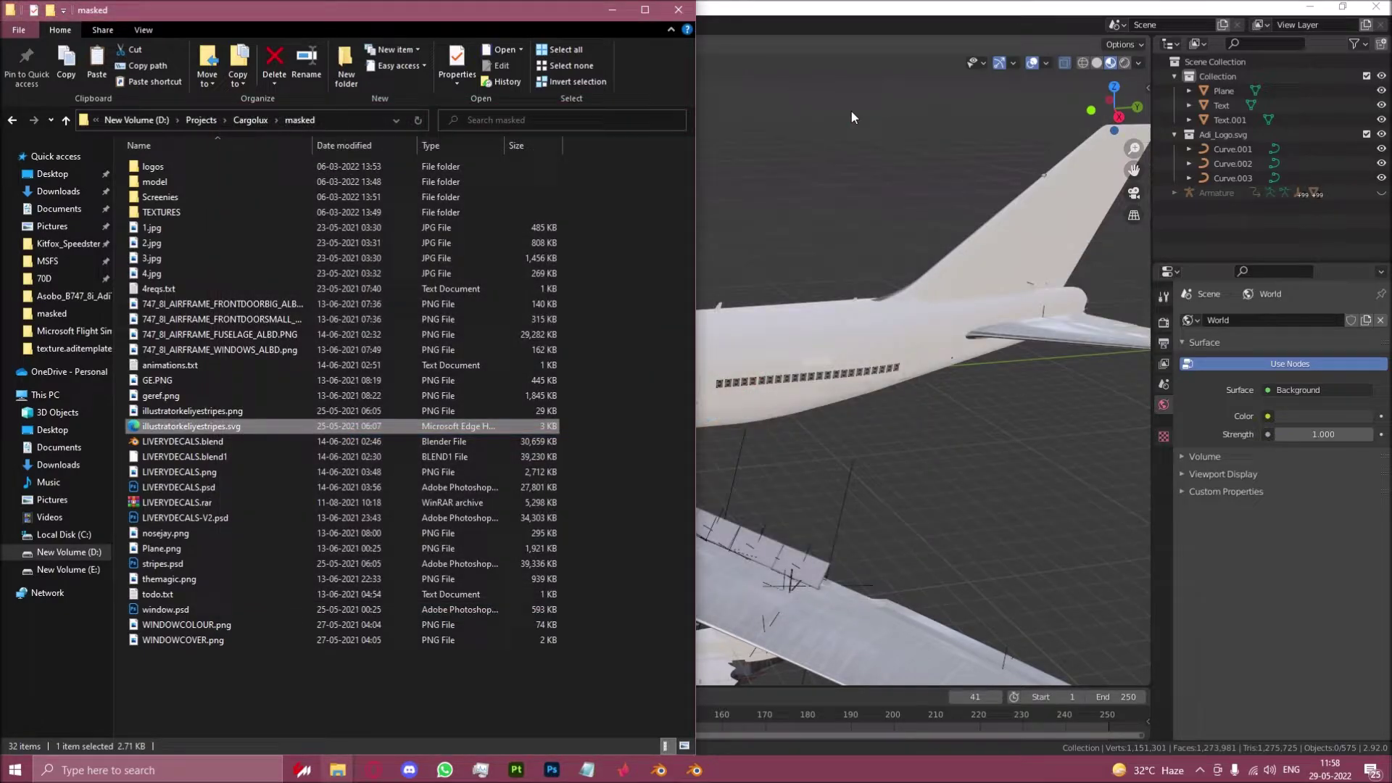
{"action": "left_click", "coordinate": [681, 11]}
Step: Select all three logo curves beside the fuselage and convert them to meshes
{"action": "scroll", "coordinate": [567, 399], "scroll_direction": "up", "scroll_amount": 3}
{"action": "left_click", "coordinate": [567, 399]}
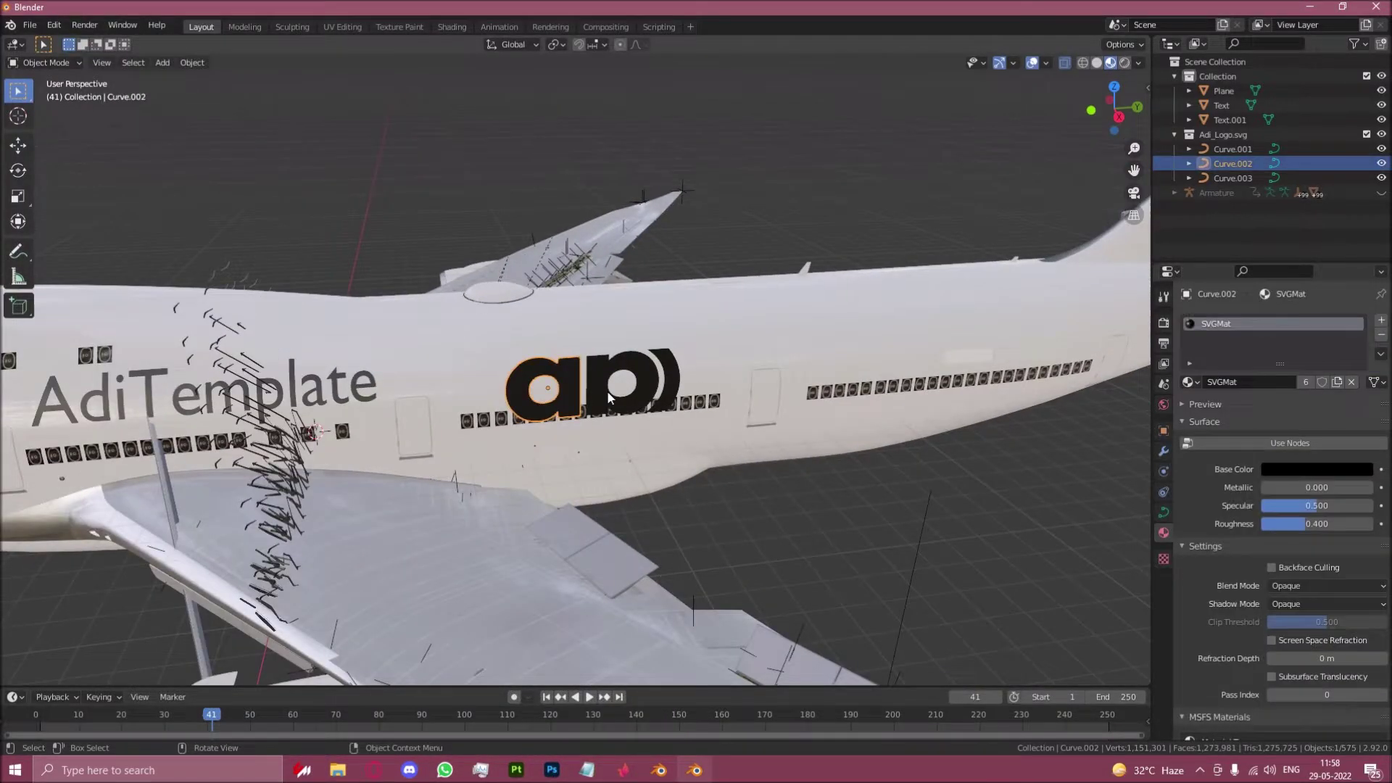
{"action": "left_click", "coordinate": [633, 406], "text": "shift"}
{"action": "left_click", "coordinate": [677, 390], "text": "shift"}
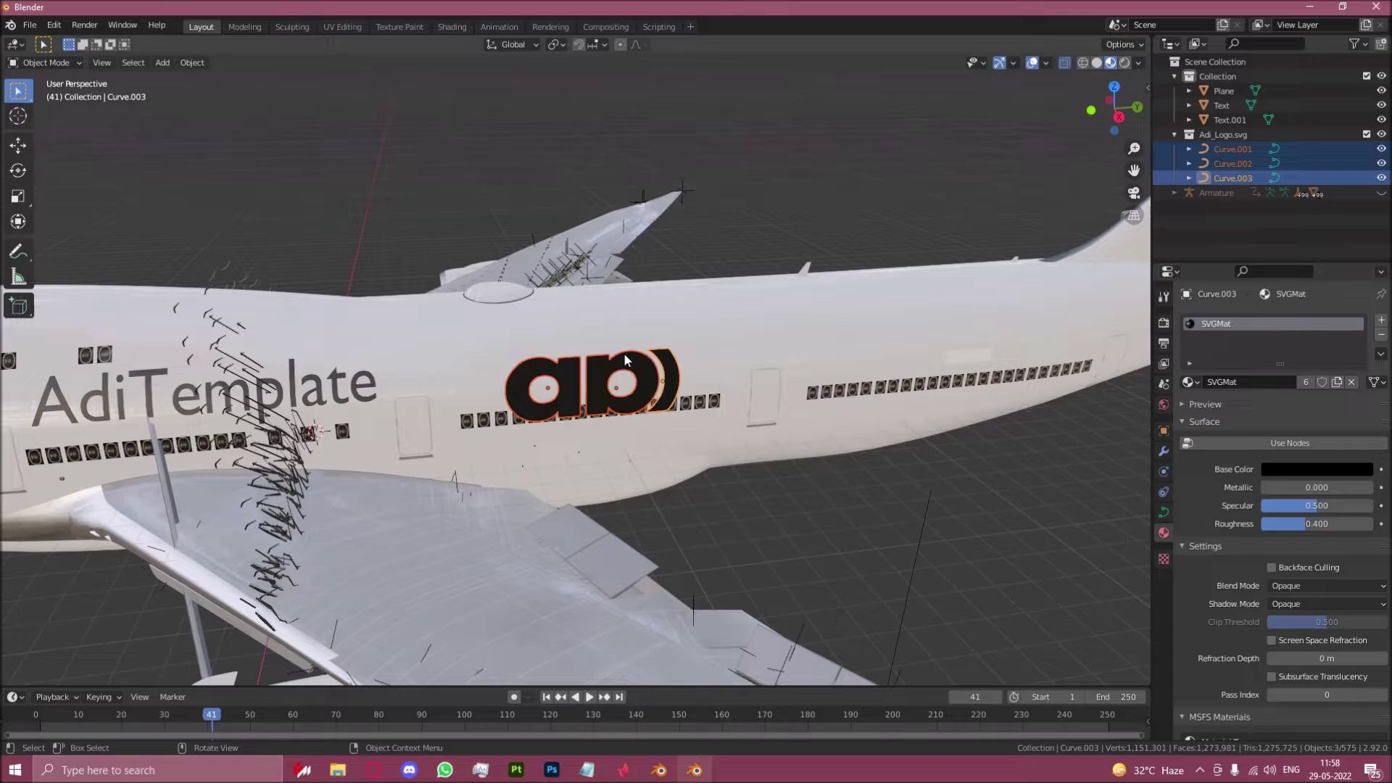
{"action": "key", "text": "F3"}
{"action": "key", "text": "Return"}
Step: Try to extrude the three logo meshes about 7.9 m along their normal through the fuselage
{"action": "key", "text": "Tab"}
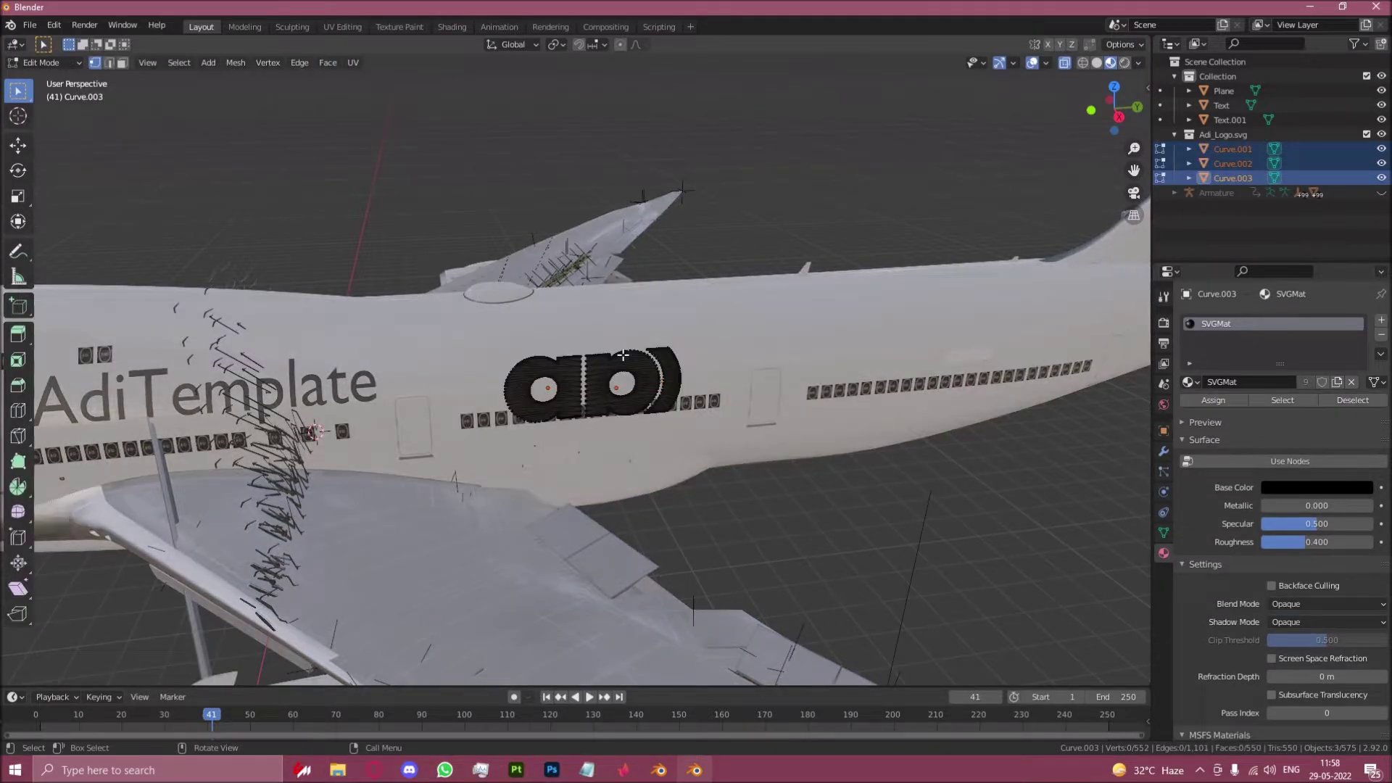
{"action": "middle_click_drag", "start_coordinate": [640, 361], "coordinate": [736, 363]}
{"action": "key", "text": "e"}
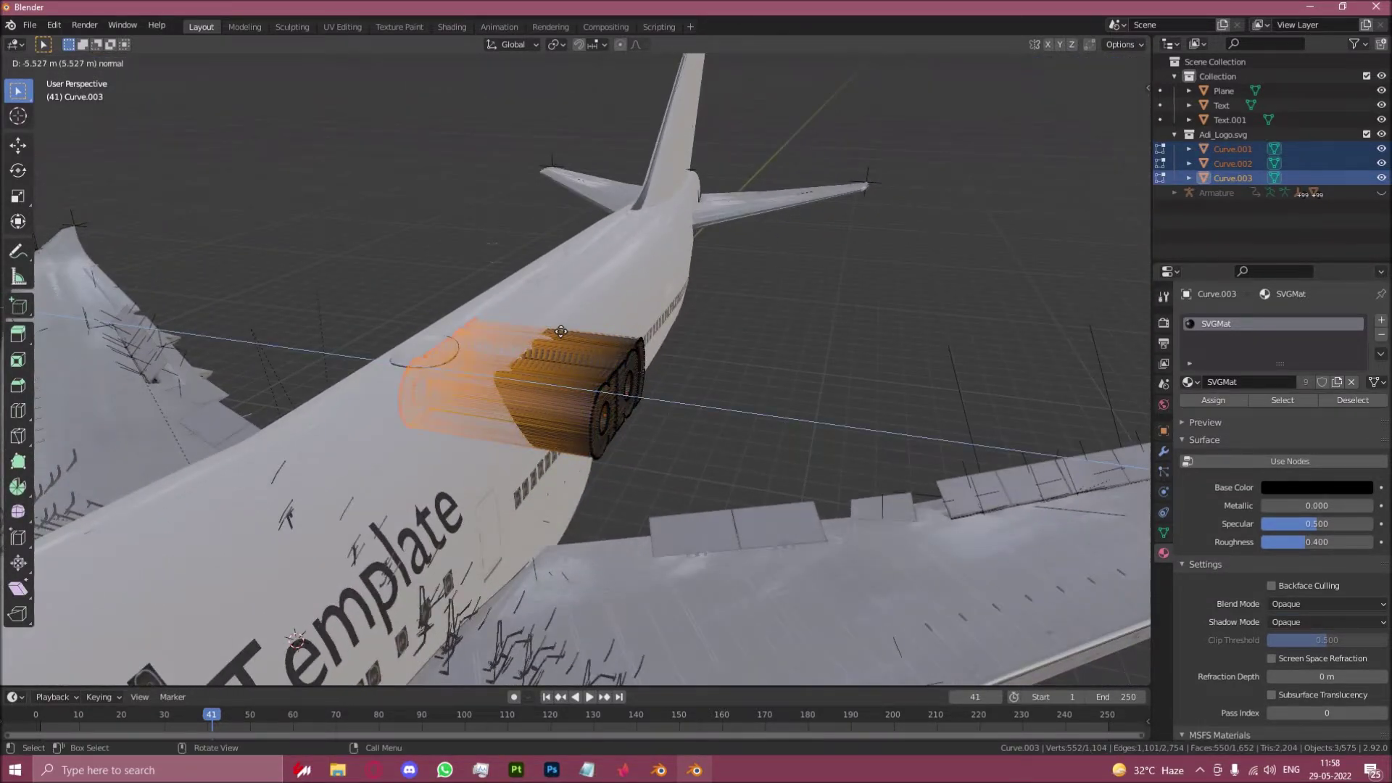
{"action": "left_click", "coordinate": [500, 322]}
{"action": "middle_click_drag", "start_coordinate": [499, 323], "coordinate": [714, 293]}
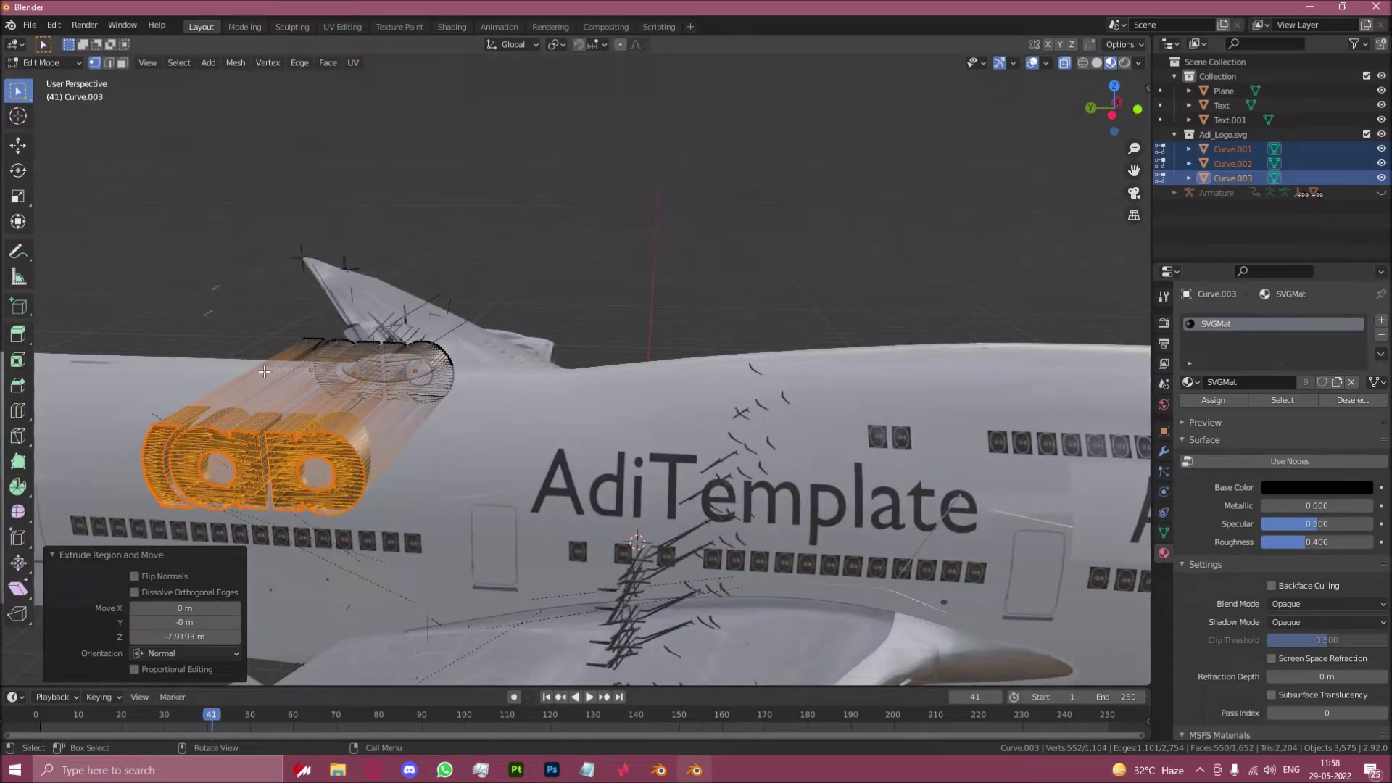
{"action": "key", "text": "ctrl+z"}
{"action": "middle_click_drag", "start_coordinate": [519, 279], "coordinate": [776, 348]}
{"action": "key", "text": "Tab"}
Step: Join the three logo meshes and duplicate the result about -10.1 m along X to the fuselage's opposite side
{"action": "right_click", "coordinate": [775, 348]}
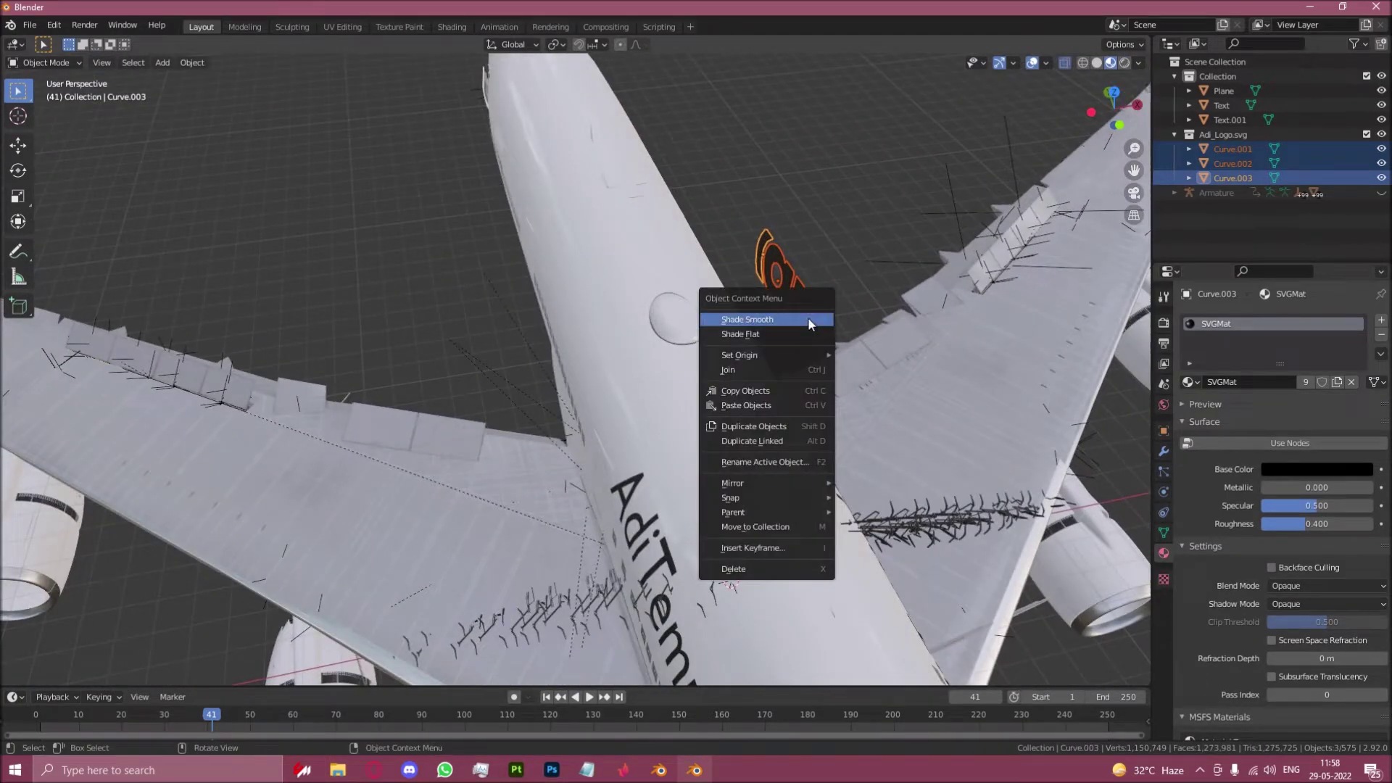
{"action": "left_click", "coordinate": [729, 369]}
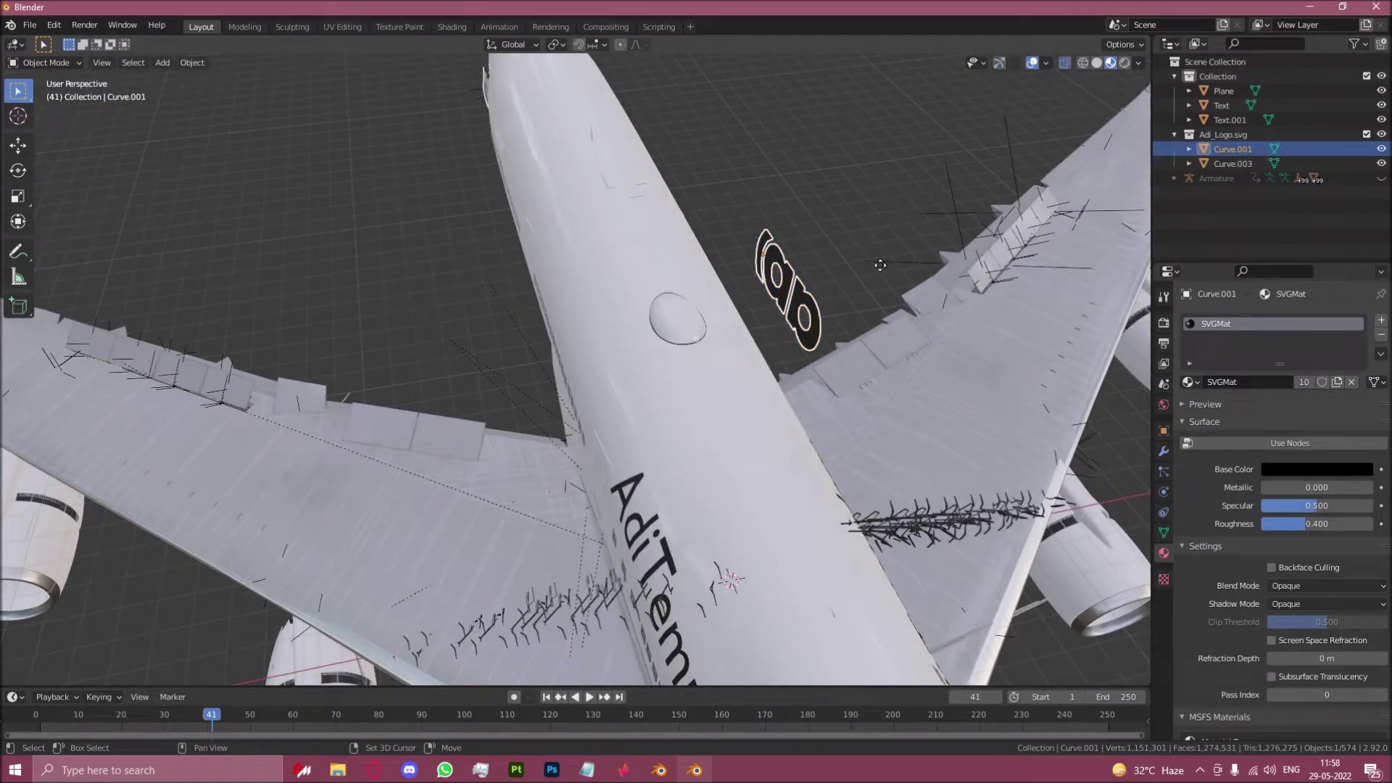
{"action": "key", "text": "g"}
{"action": "key", "text": "x"}
{"action": "left_click", "coordinate": [703, 328]}
{"action": "middle_click_drag", "start_coordinate": [703, 328], "coordinate": [765, 357]}
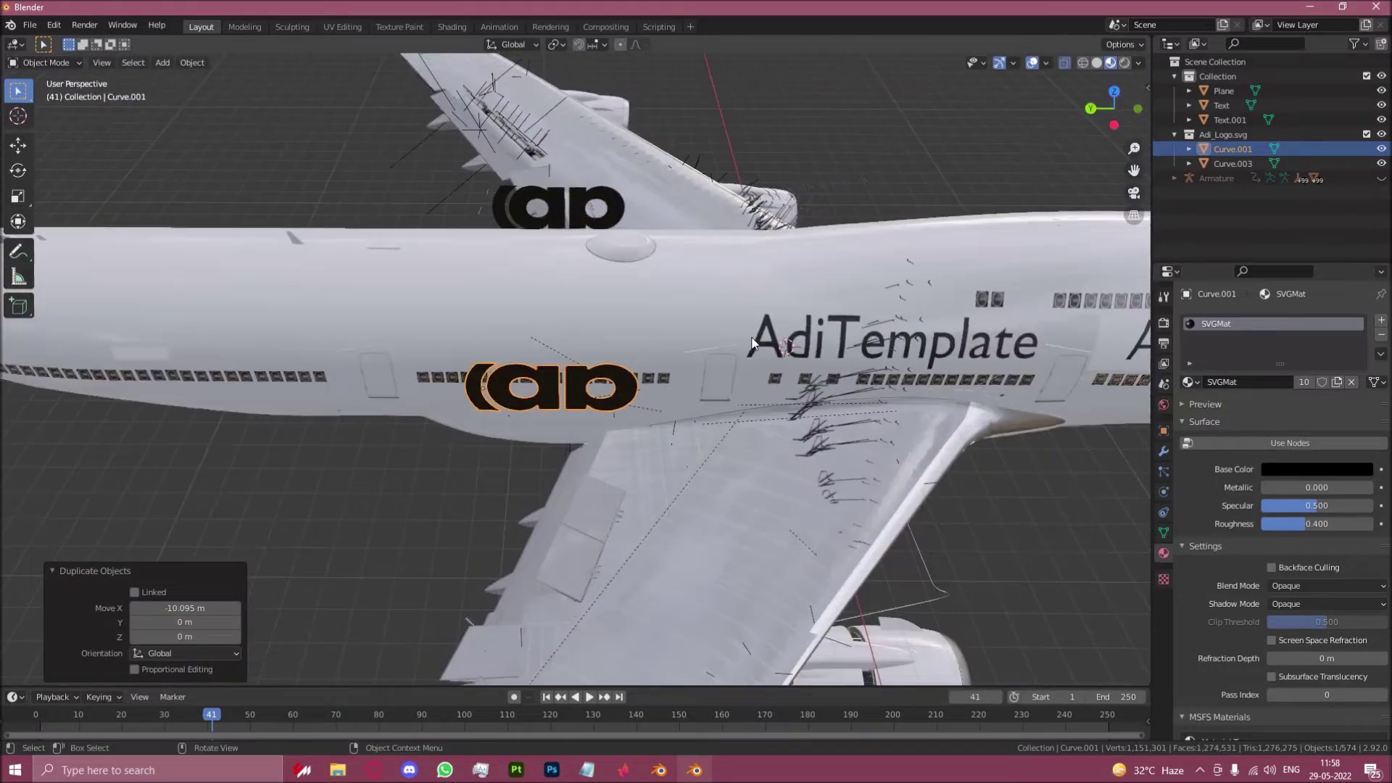
Step: Mirror the duplicated logo lengthwise by resizing it with factors of 1 in X and -1 in Y
{"action": "key", "text": "s"}
{"action": "left_click", "coordinate": [746, 368]}
{"action": "left_click", "coordinate": [206, 605]}
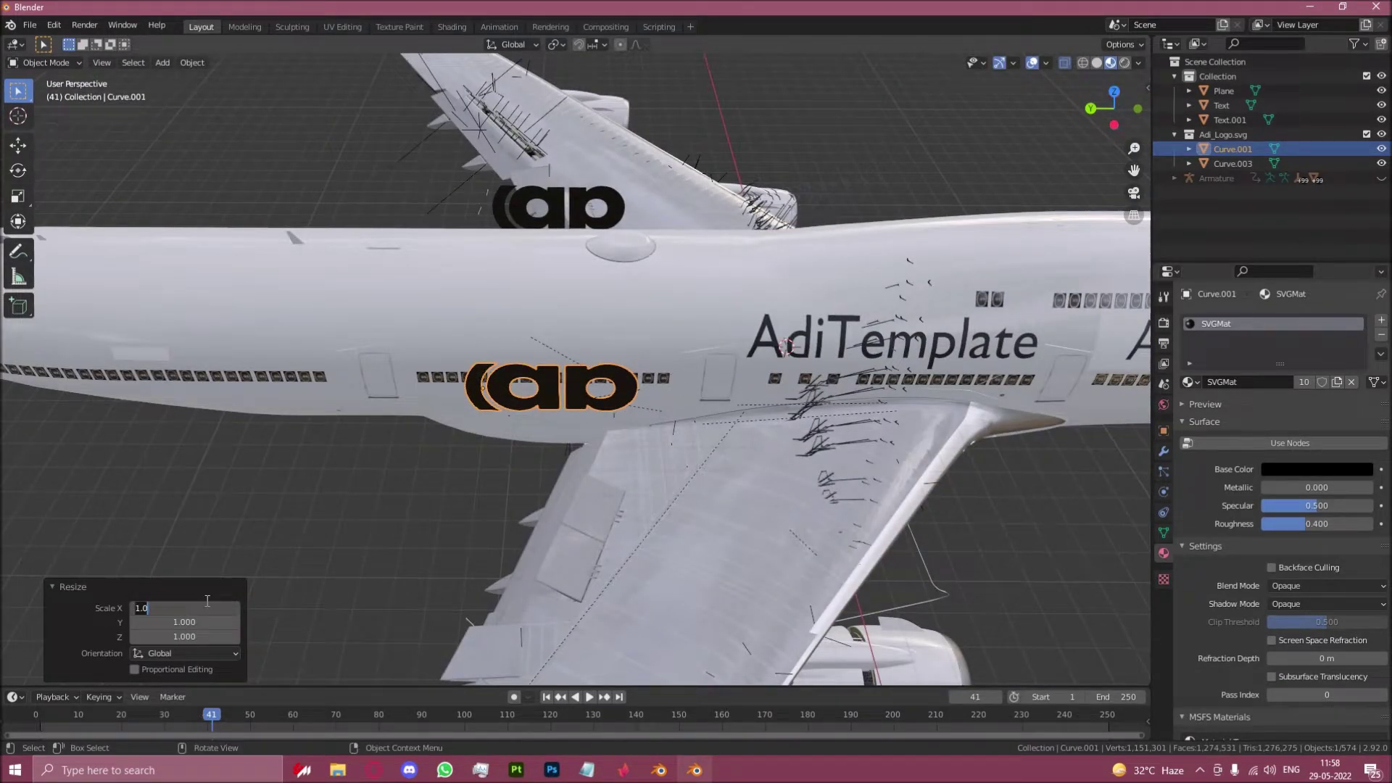
{"action": "type", "text": "-1"}
{"action": "key", "text": "Return"}
{"action": "left_click", "coordinate": [168, 607]}
{"action": "type", "text": "0"}
{"action": "key", "text": "Tab"}
{"action": "key", "text": "Return"}
{"action": "left_click", "coordinate": [183, 609]}
{"action": "type", "text": "1"}
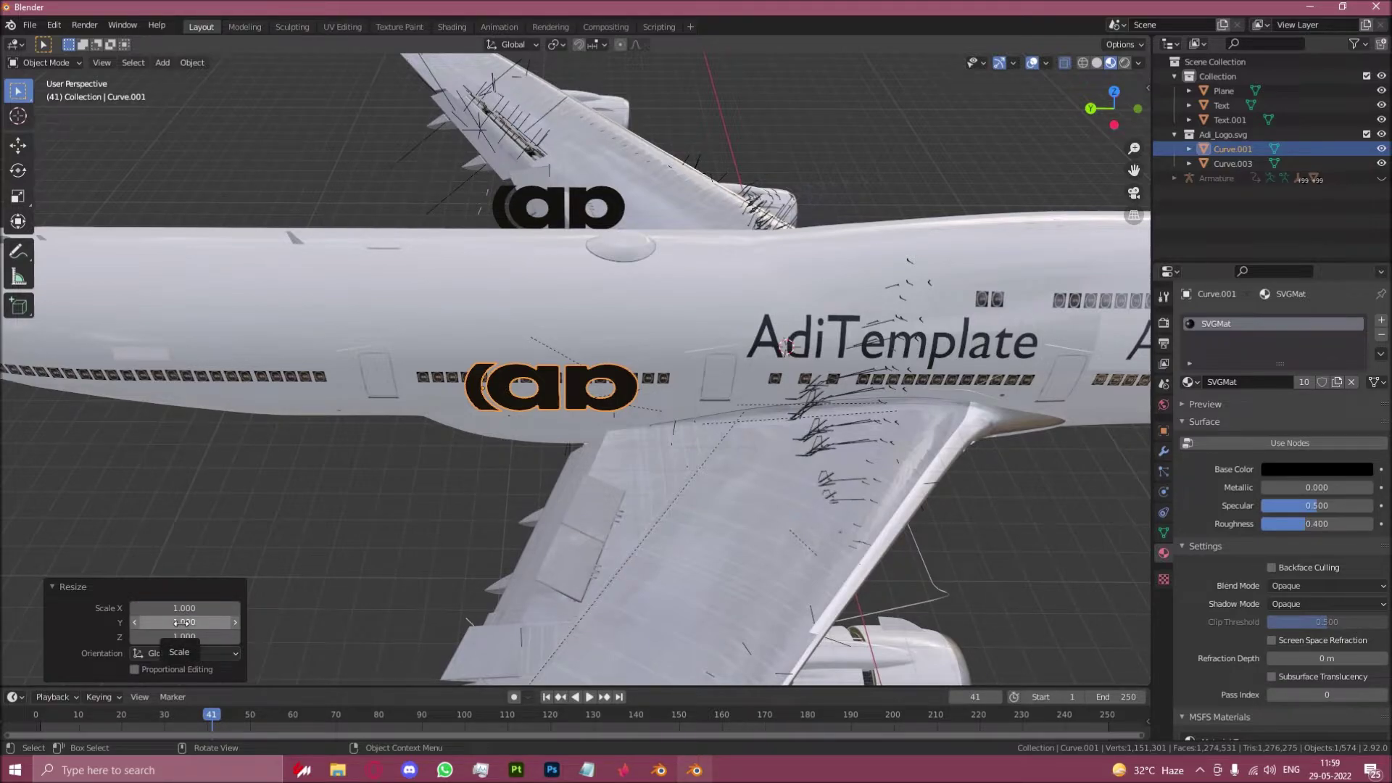
{"action": "left_click", "coordinate": [181, 621]}
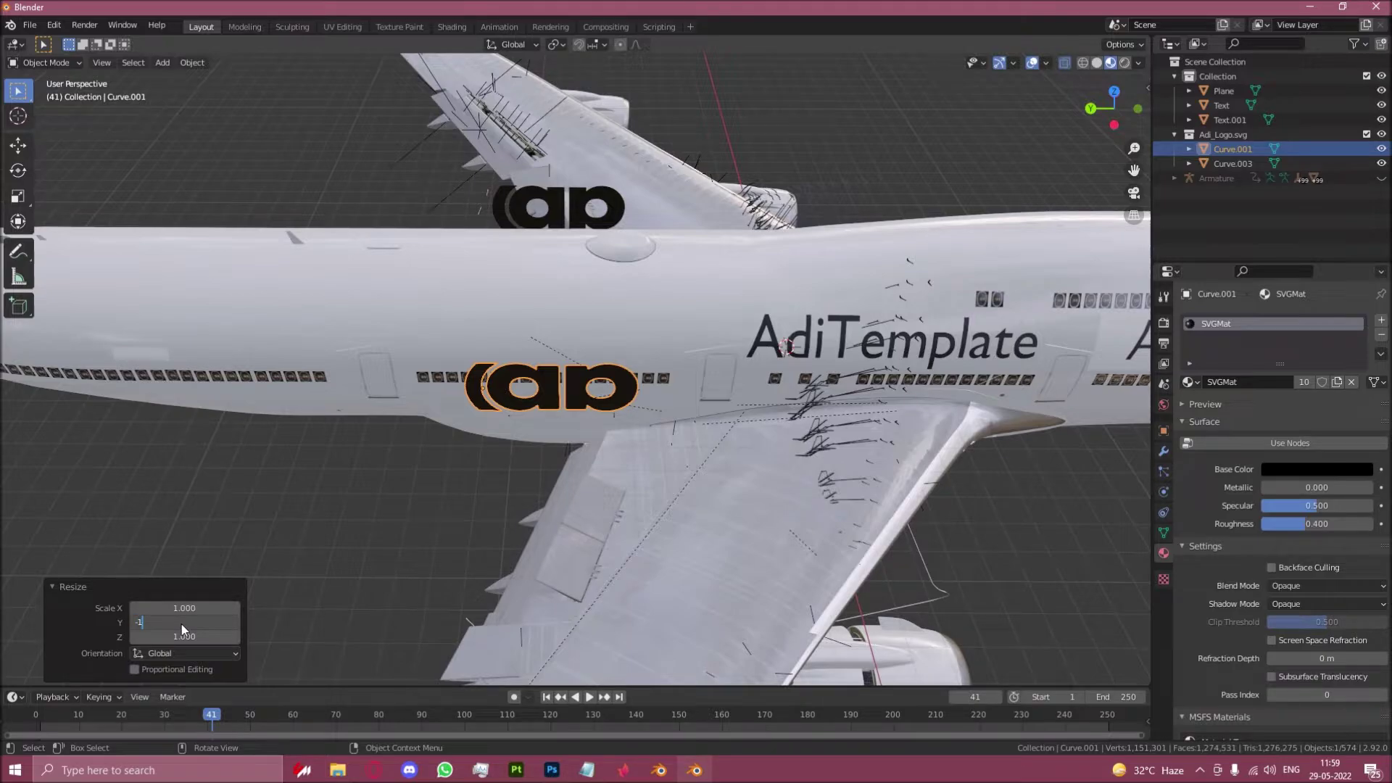
{"action": "key", "text": "Return"}
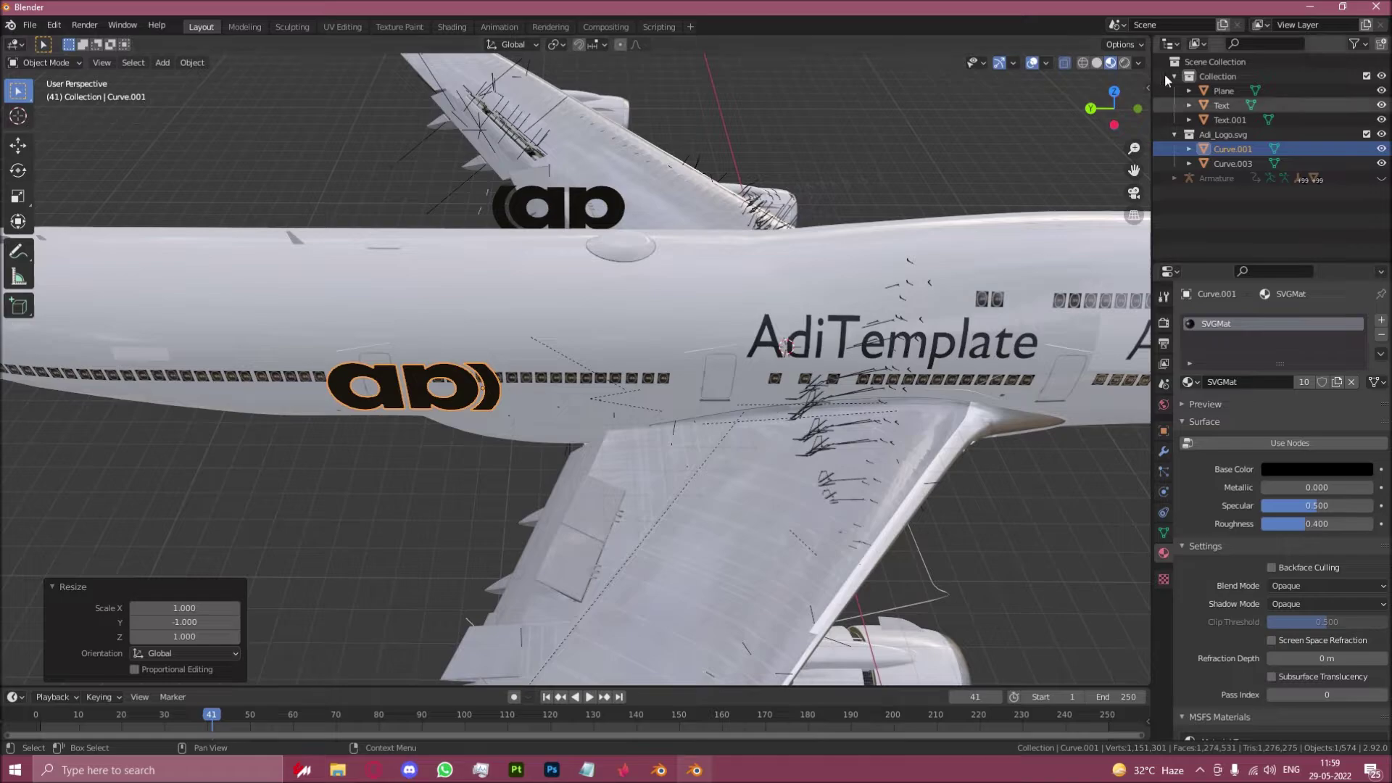
Step: In solid X-ray shading, move the mirrored logo about -4.03 m and another -0.11 m along Y to line up with the original
{"action": "left_click", "coordinate": [1096, 62]}
{"action": "middle_click_drag", "start_coordinate": [834, 341], "coordinate": [839, 402], "text": "alt"}
{"action": "key", "text": "g"}
{"action": "key", "text": "y"}
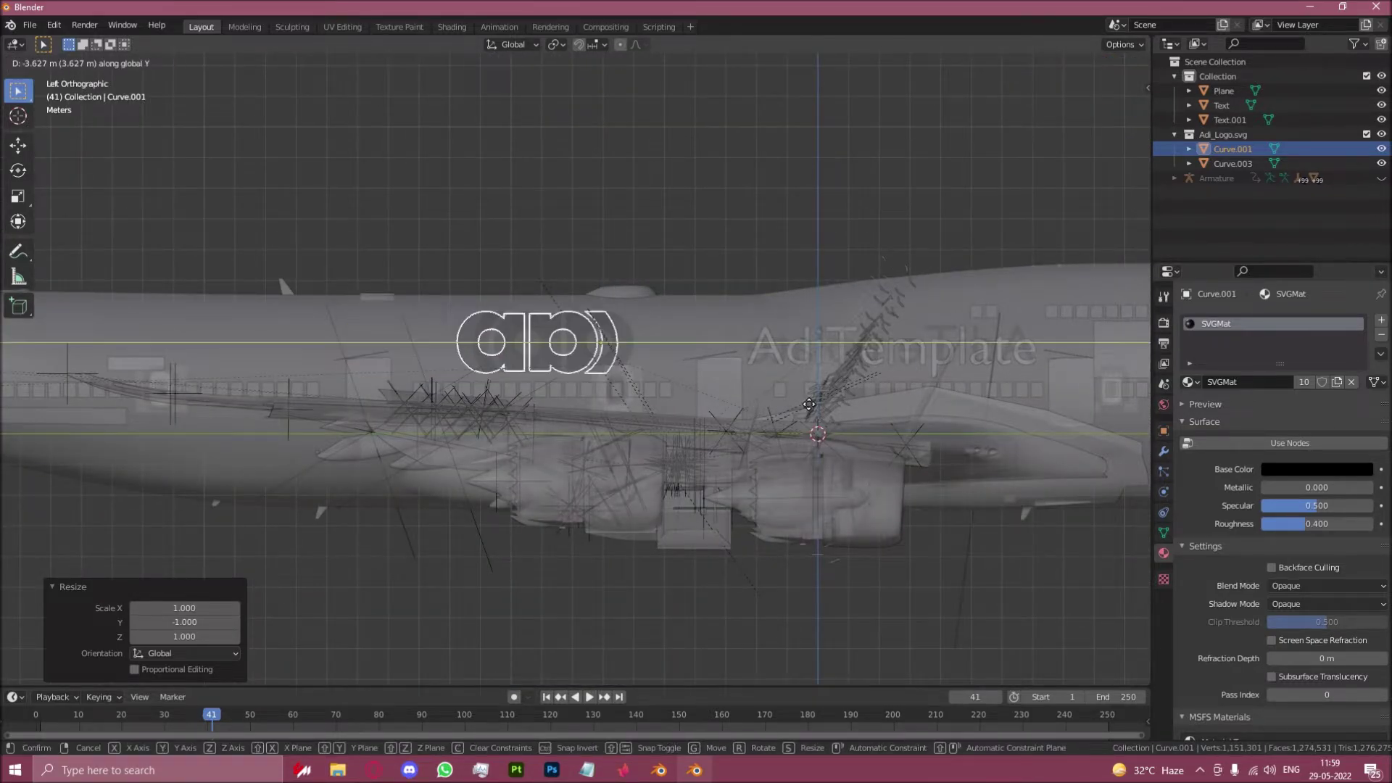
{"action": "left_click", "coordinate": [822, 412]}
{"action": "scroll", "coordinate": [637, 341], "scroll_direction": "up", "scroll_amount": 5}
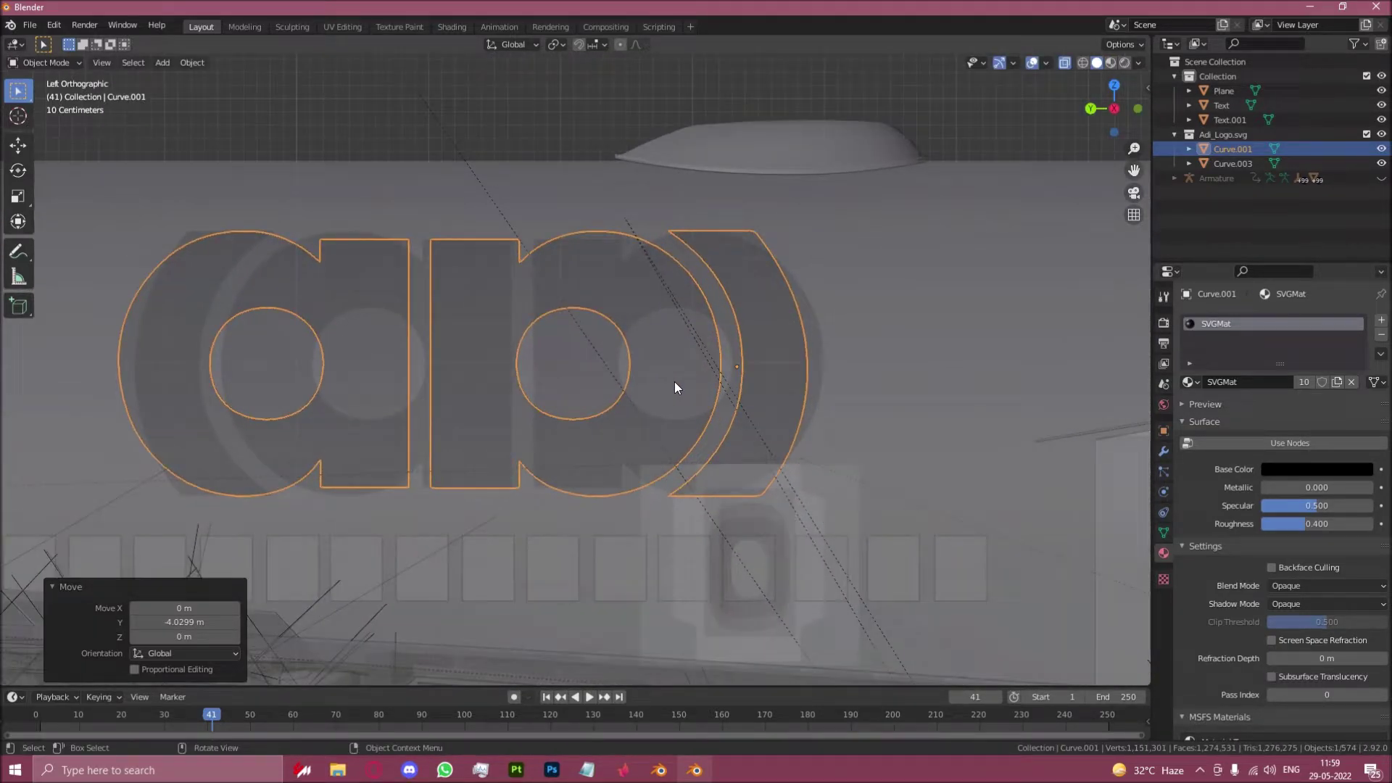
{"action": "key", "text": "g"}
{"action": "key", "text": "y"}
{"action": "left_click", "coordinate": [690, 383]}
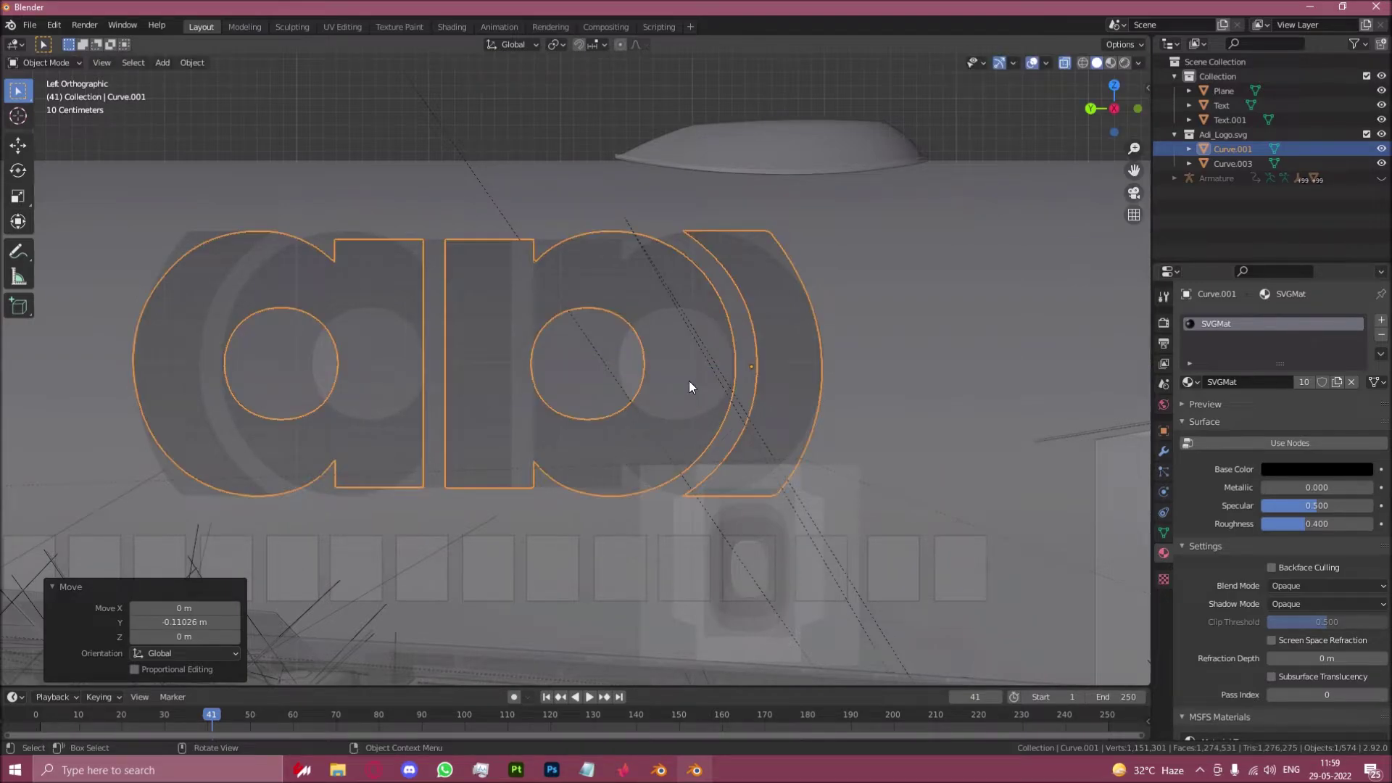
Step: Switch off X-ray and extrude the original logo mesh along its normal into the fuselage
{"action": "scroll", "coordinate": [586, 379], "scroll_direction": "down", "scroll_amount": 5}
{"action": "middle_click_drag", "start_coordinate": [585, 379], "coordinate": [587, 417]}
{"action": "scroll", "coordinate": [587, 416], "scroll_direction": "down", "scroll_amount": 4}
{"action": "left_click", "coordinate": [1065, 63]}
{"action": "middle_click_drag", "start_coordinate": [677, 240], "coordinate": [594, 231]}
{"action": "middle_click_drag", "start_coordinate": [693, 204], "coordinate": [680, 337], "text": "shift"}
{"action": "left_click", "coordinate": [689, 267]}
{"action": "scroll", "coordinate": [695, 256], "scroll_direction": "up", "scroll_amount": 2}
{"action": "key", "text": "Tab"}
{"action": "scroll", "coordinate": [680, 335], "scroll_direction": "up", "scroll_amount": 2}
{"action": "key", "text": "e"}
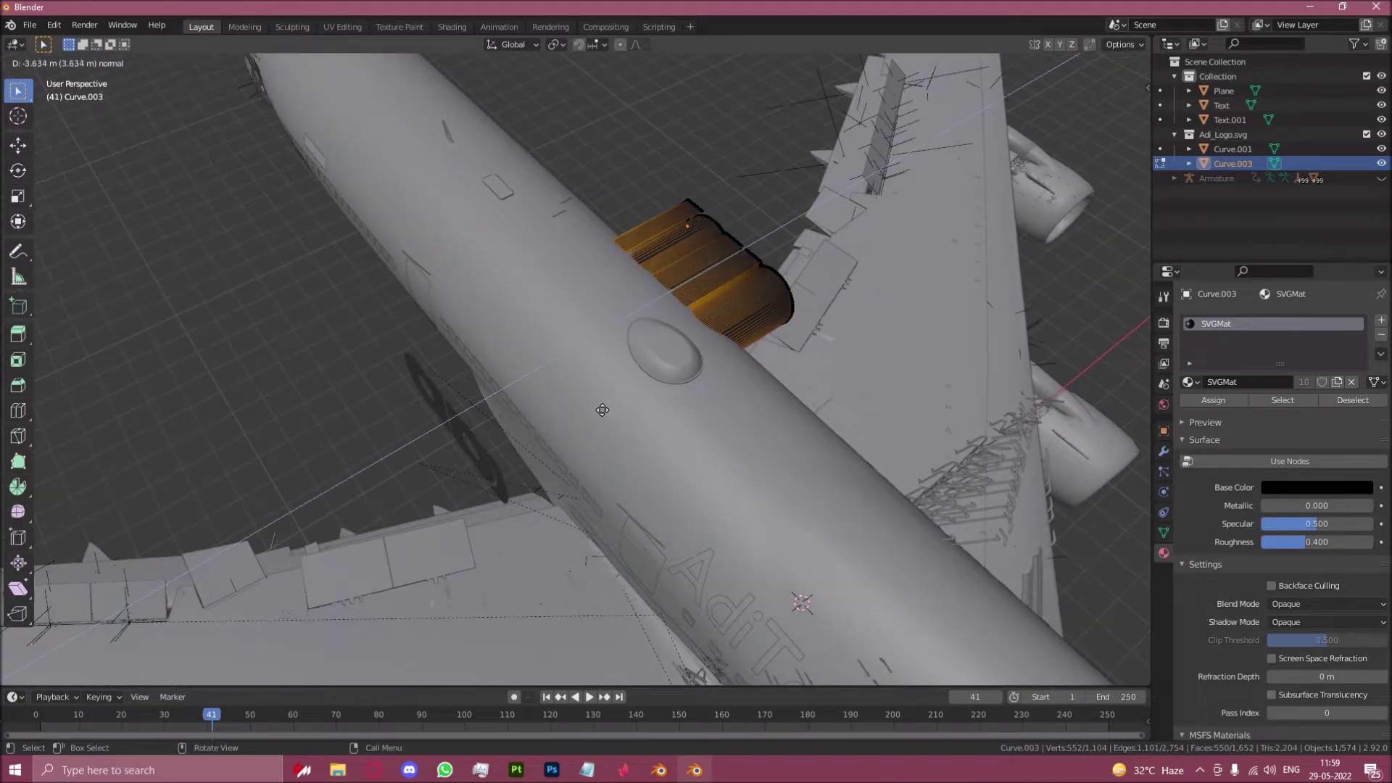
{"action": "left_click", "coordinate": [583, 419]}
{"action": "key", "text": "Tab"}
Step: Extrude the mirrored logo mesh about 4.3 m along its normal into the fuselage
{"action": "left_click", "coordinate": [458, 440]}
{"action": "key", "text": "Tab"}
{"action": "key", "text": "e"}
{"action": "left_click", "coordinate": [543, 391]}
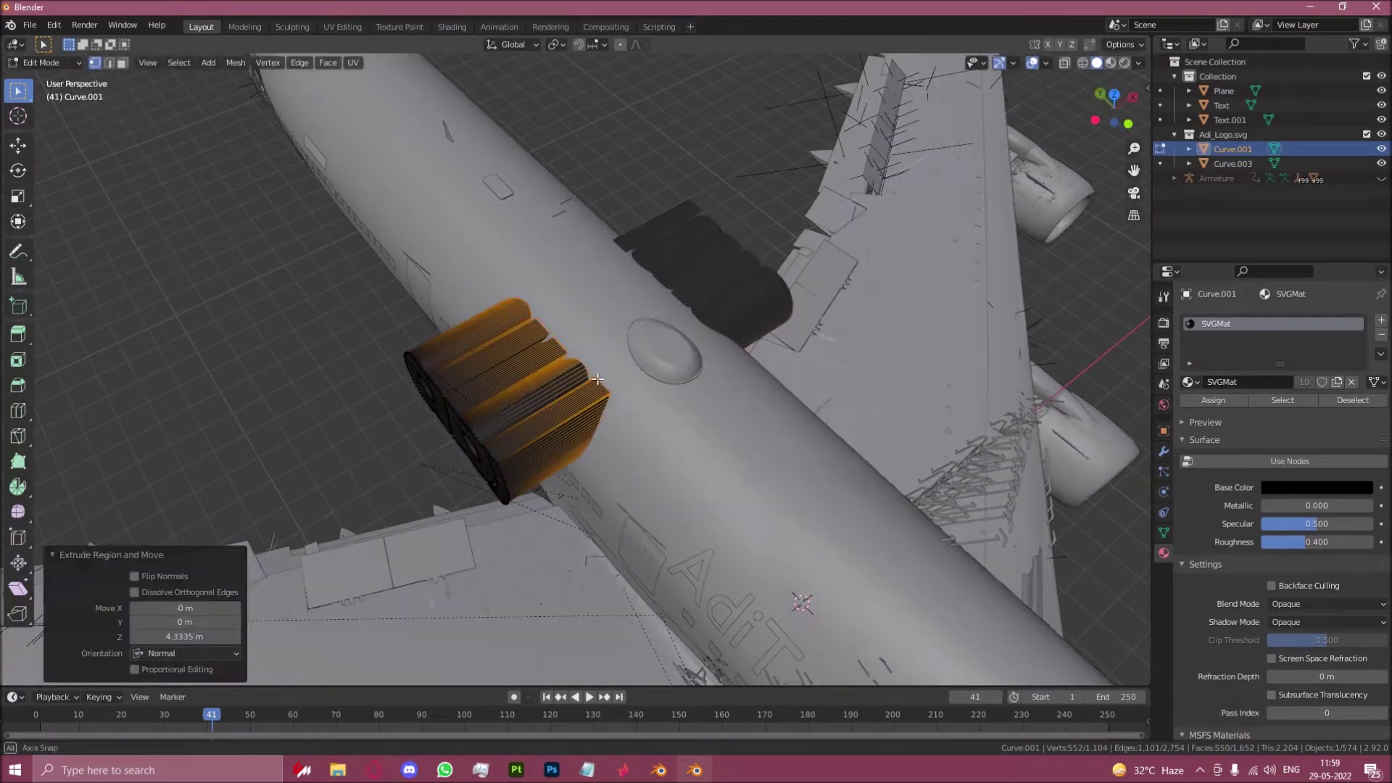
{"action": "key", "text": "Tab"}
Step: Give the mirrored logo a Boolean modifier set to Intersect with the Fast solver
{"action": "middle_click_drag", "start_coordinate": [543, 391], "coordinate": [493, 369]}
{"action": "left_click", "coordinate": [1215, 369]}
{"action": "left_click", "coordinate": [1287, 420]}
Step: Try to intersect the mirrored logo with the fuselage and apply the Boolean modifier
{"action": "left_click", "coordinate": [1361, 403]}
{"action": "left_click", "coordinate": [1345, 345]}
{"action": "left_click", "coordinate": [522, 385]}
{"action": "middle_click_drag", "start_coordinate": [1015, 363], "coordinate": [427, 362]}
{"action": "key", "text": "ctrl+z"}
{"action": "scroll", "coordinate": [427, 362], "scroll_direction": "up", "scroll_amount": 1}
{"action": "left_click", "coordinate": [1345, 345]}
{"action": "left_click", "coordinate": [1275, 361]}
{"action": "key", "text": "ctrl+z"}
{"action": "key", "text": "ctrl+z"}
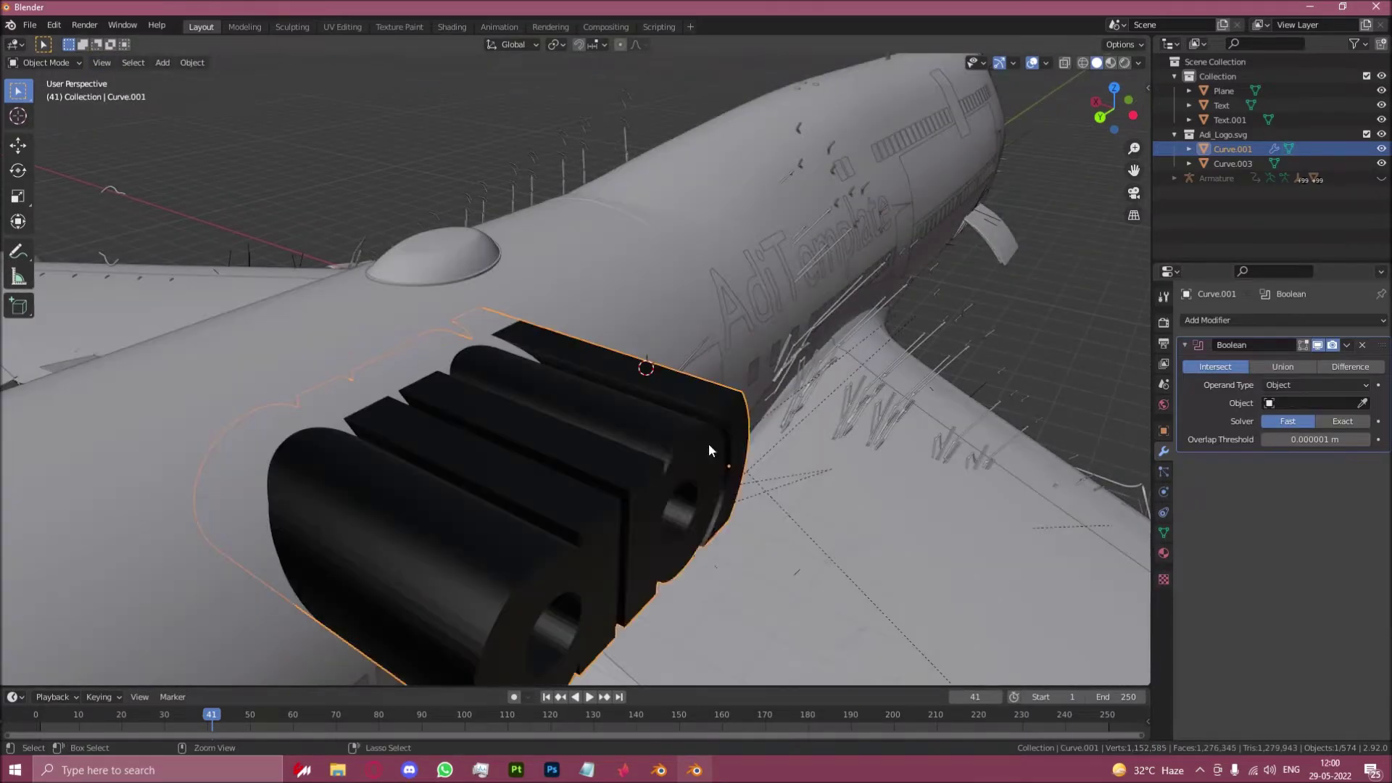
Step: Try applying the mirrored logo's transforms and picking FUSELAGE as its Boolean object
{"action": "key", "text": "ctrl+a"}
{"action": "key", "text": "a"}
{"action": "middle_click_drag", "start_coordinate": [707, 442], "coordinate": [740, 377]}
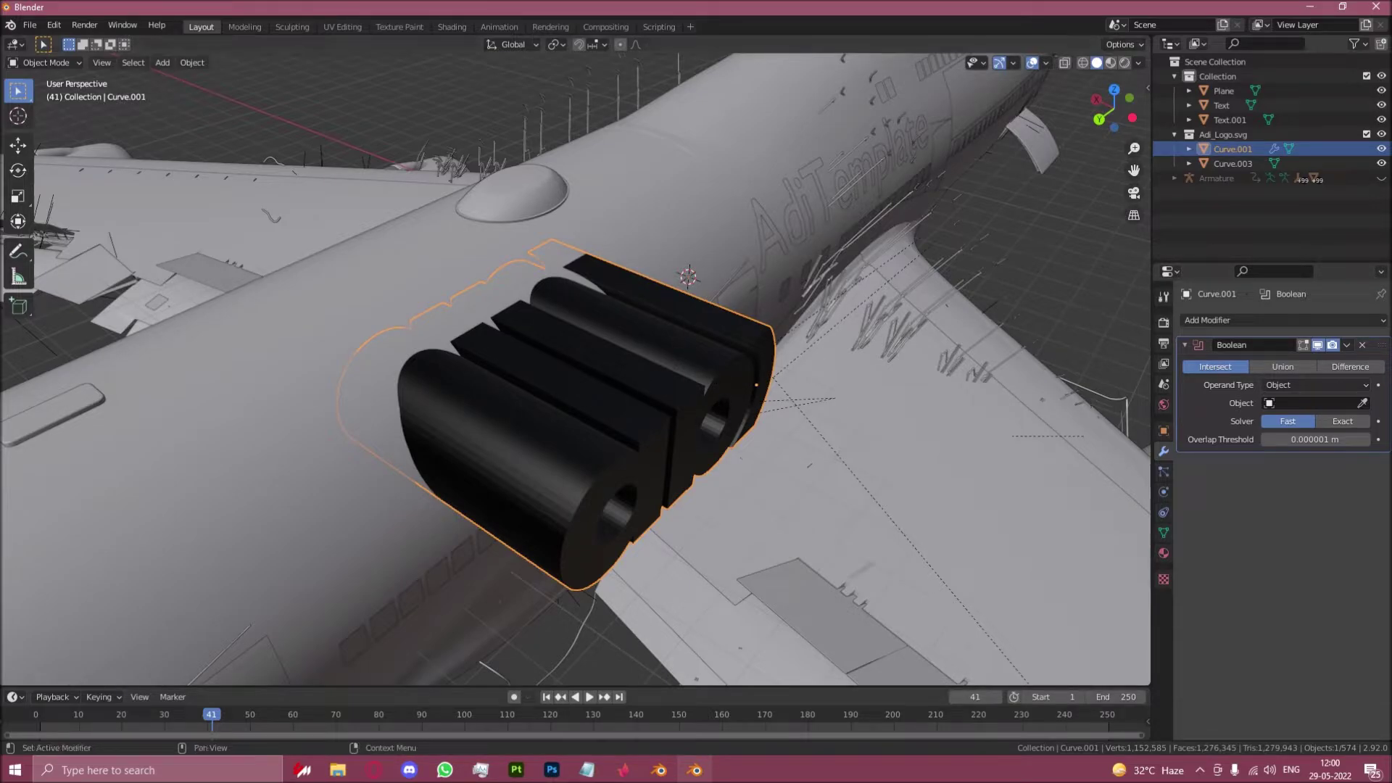
{"action": "left_click", "coordinate": [1362, 403]}
{"action": "left_click", "coordinate": [658, 290]}
{"action": "middle_click_drag", "start_coordinate": [658, 290], "coordinate": [480, 284]}
{"action": "middle_click_drag", "start_coordinate": [619, 321], "coordinate": [525, 282]}
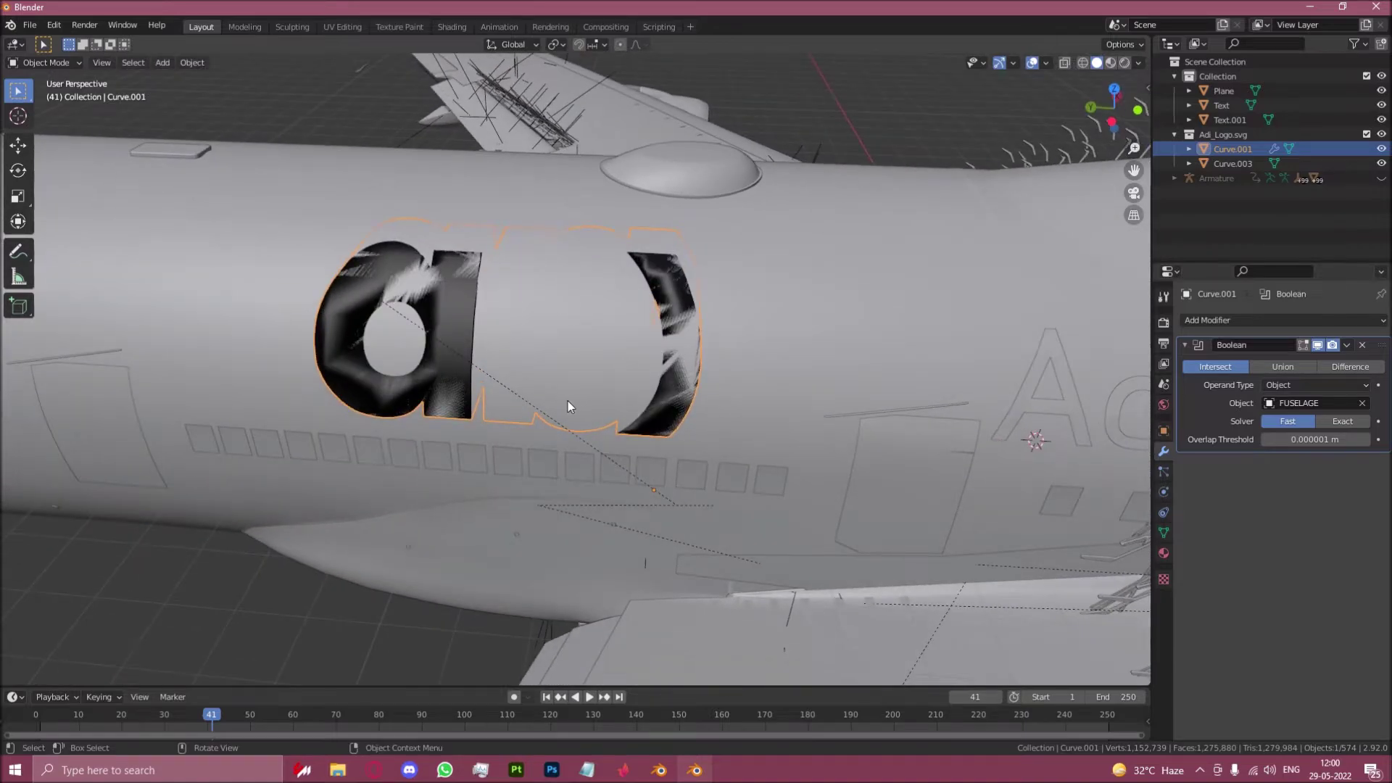
{"action": "middle_click_drag", "start_coordinate": [567, 401], "coordinate": [610, 324]}
Step: Try to apply the Boolean modifier while editing the mirrored logo and inspect the cut letters on the fuselage
{"action": "key", "text": "Tab"}
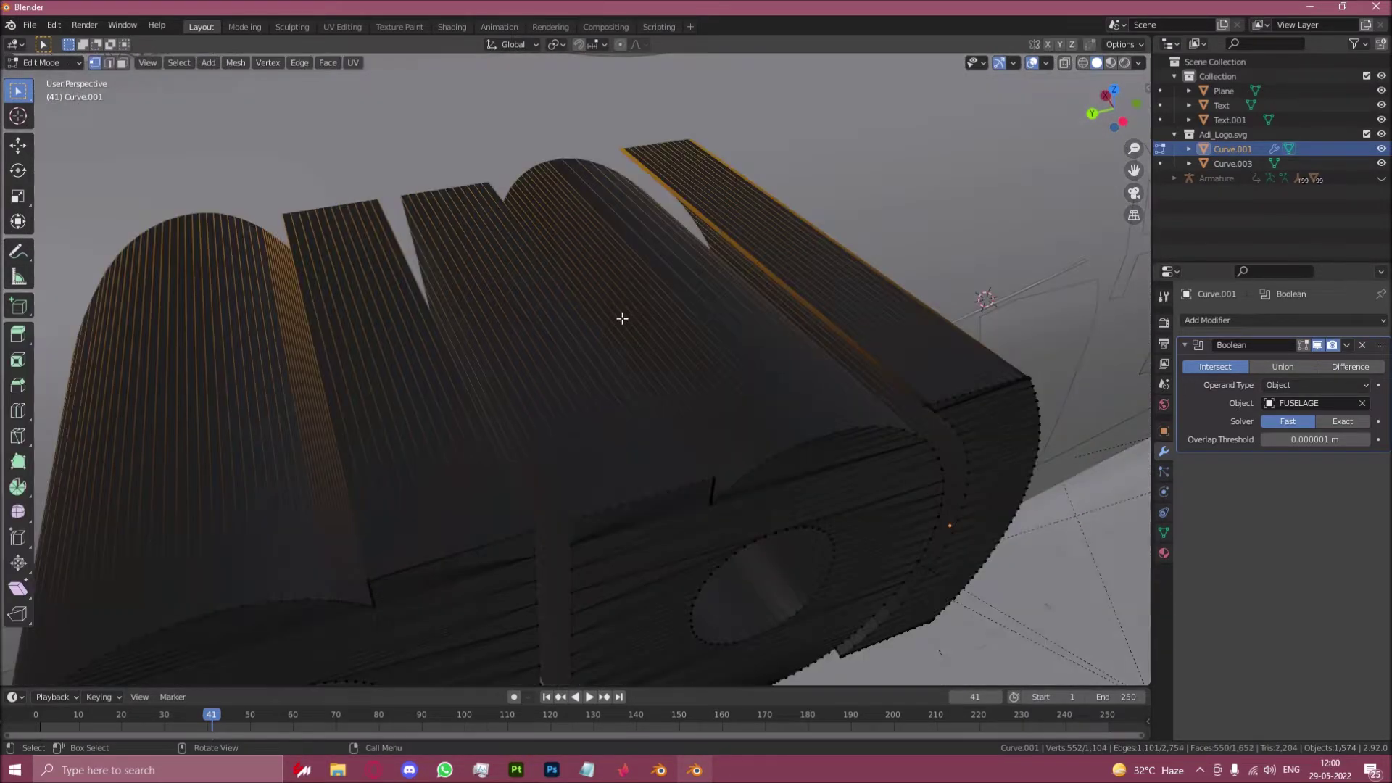
{"action": "left_click", "coordinate": [1347, 345]}
{"action": "left_click", "coordinate": [1338, 359]}
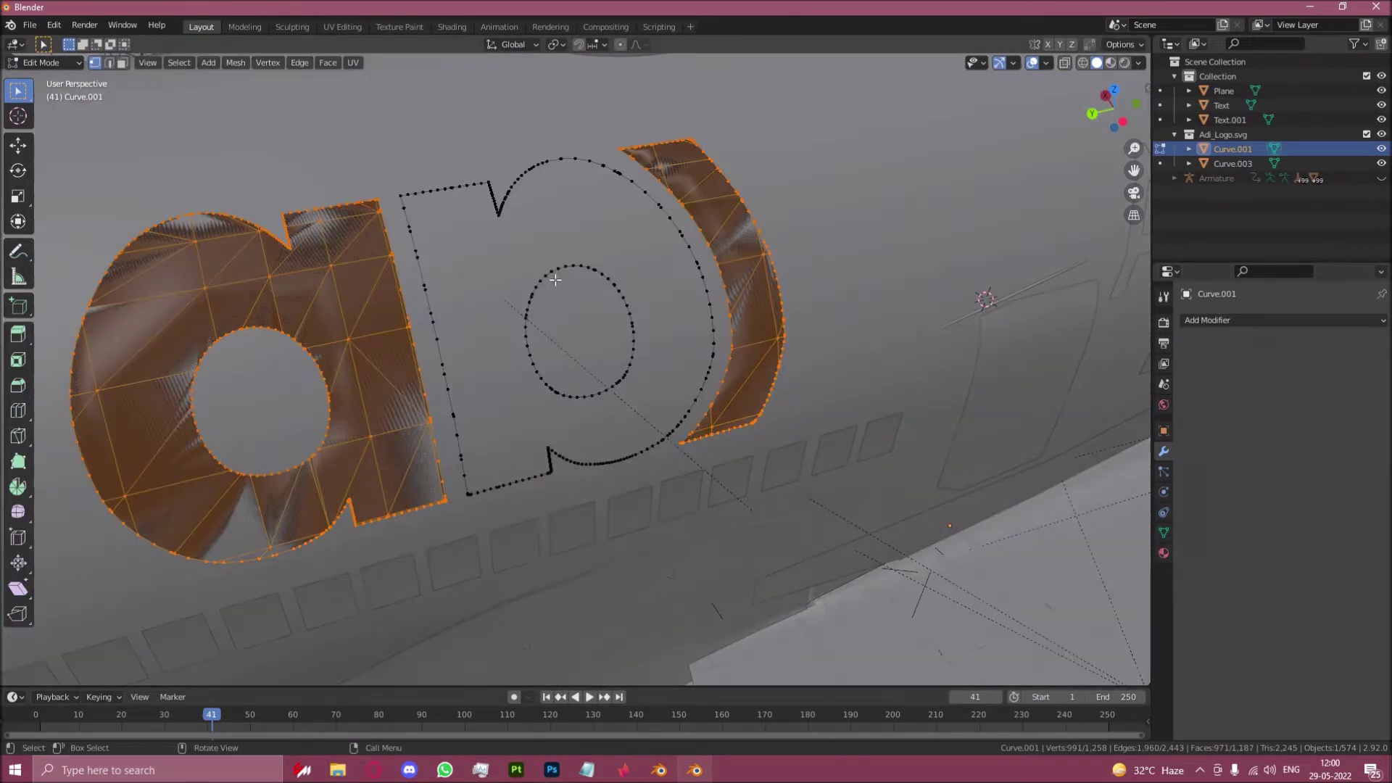
{"action": "key", "text": "3"}
{"action": "key", "text": "Tab"}
{"action": "scroll", "coordinate": [568, 267], "scroll_direction": "down", "scroll_amount": 6}
{"action": "middle_click_drag", "start_coordinate": [568, 267], "coordinate": [830, 298]}
{"action": "mouse_move", "coordinate": [636, 442]}
{"action": "middle_mouse_down"}
{"action": "mouse_move", "coordinate": [623, 362]}
{"action": "mouse_move", "coordinate": [594, 323]}
{"action": "mouse_move", "coordinate": [440, 345]}
{"action": "mouse_move", "coordinate": [838, 480]}
{"action": "mouse_move", "coordinate": [646, 421]}
{"action": "middle_mouse_up"}
{"action": "key", "text": "ctrl+z"}
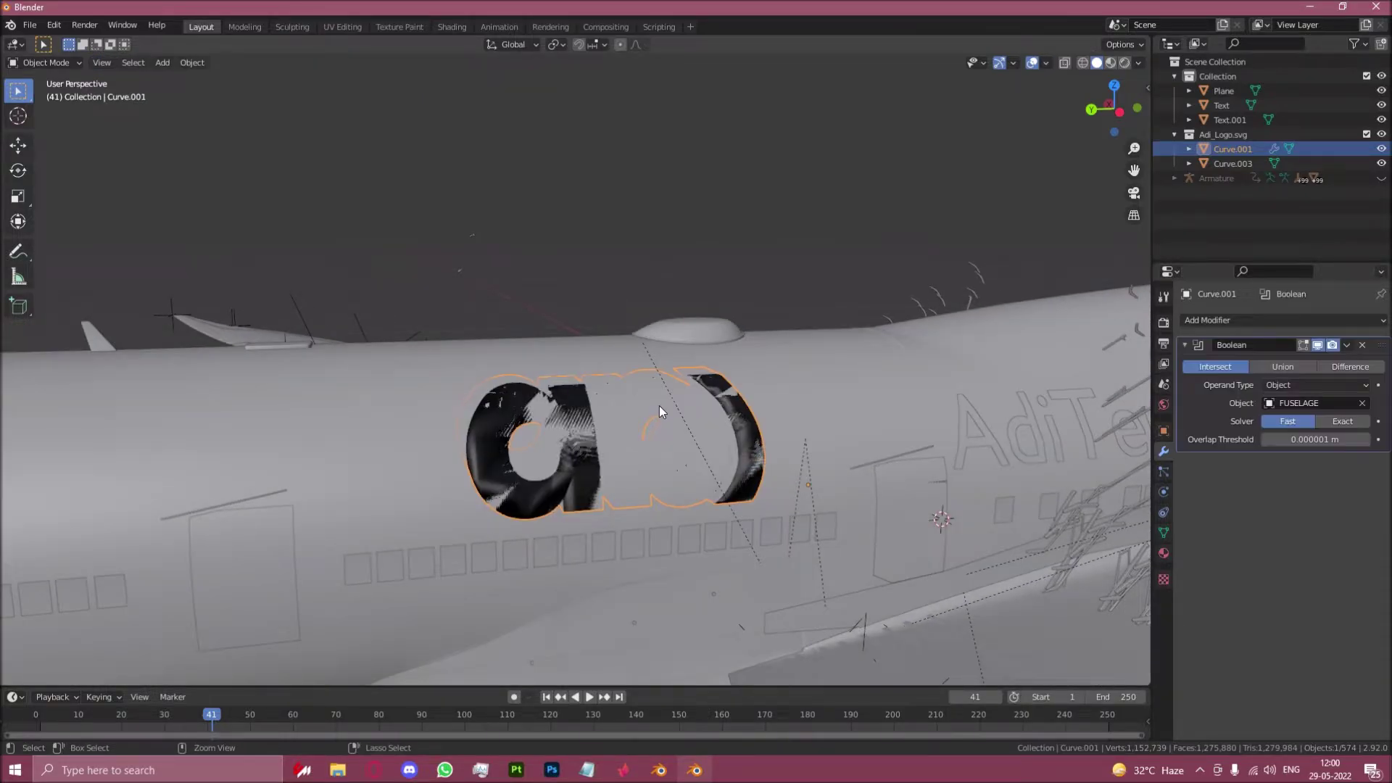
Step: Check the mirrored logo's mesh in Edit Mode and undo the choice of FUSELAGE as Boolean object
{"action": "key", "text": "Tab"}
{"action": "middle_click_drag", "start_coordinate": [670, 399], "coordinate": [671, 444]}
{"action": "key", "text": "Tab"}
{"action": "key", "text": "ctrl+z"}
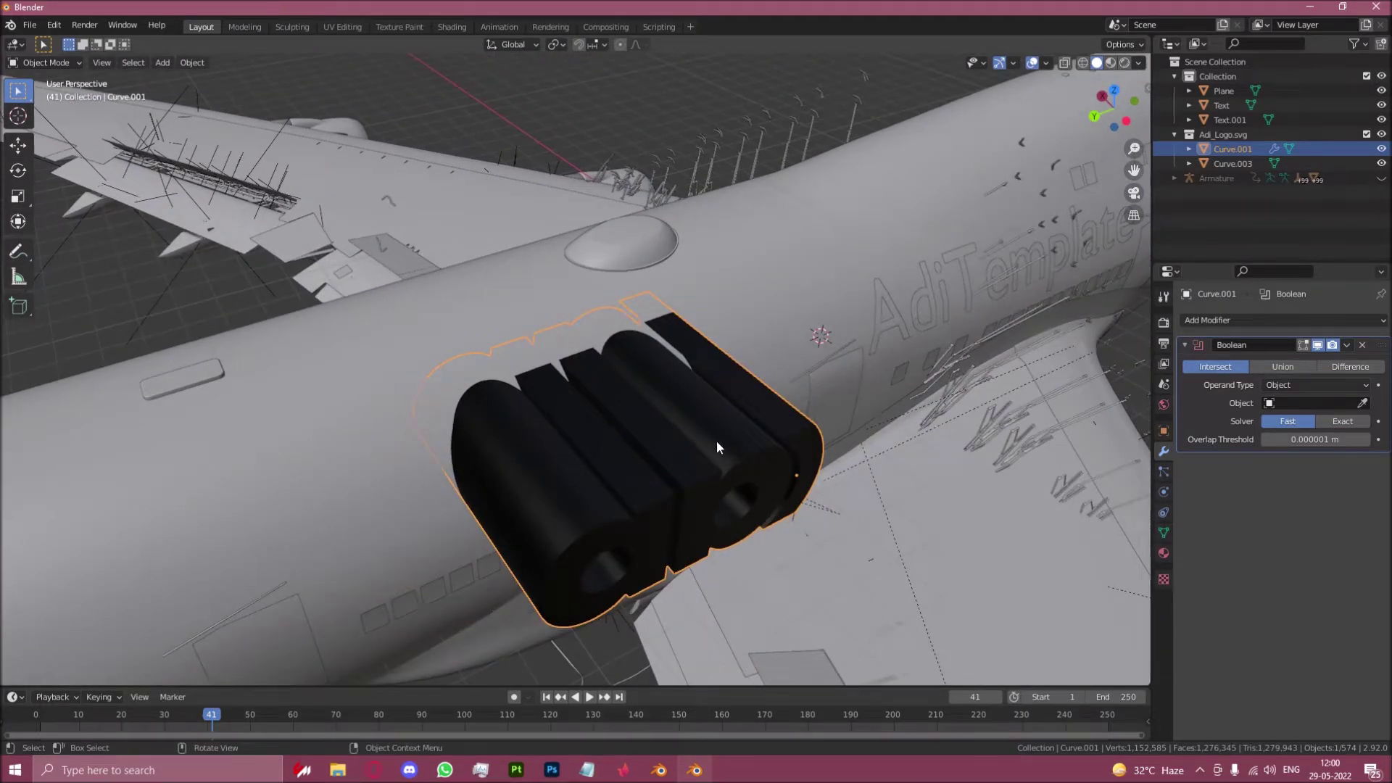
Step: Apply the location, rotation and scale of the mirrored logo
{"action": "key", "text": "ctrl+a"}
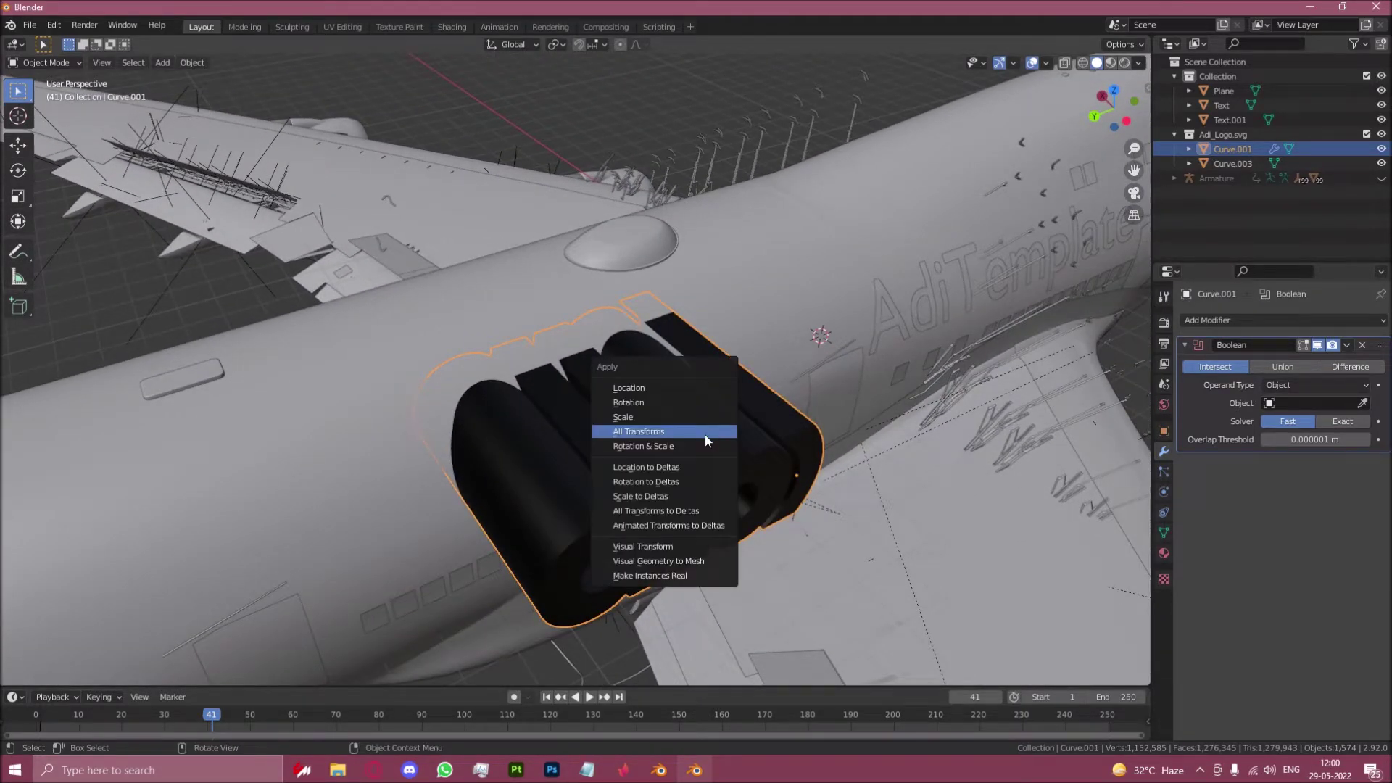
{"action": "left_click", "coordinate": [632, 433]}
{"action": "scroll", "coordinate": [816, 407], "scroll_direction": "down", "scroll_amount": 6}
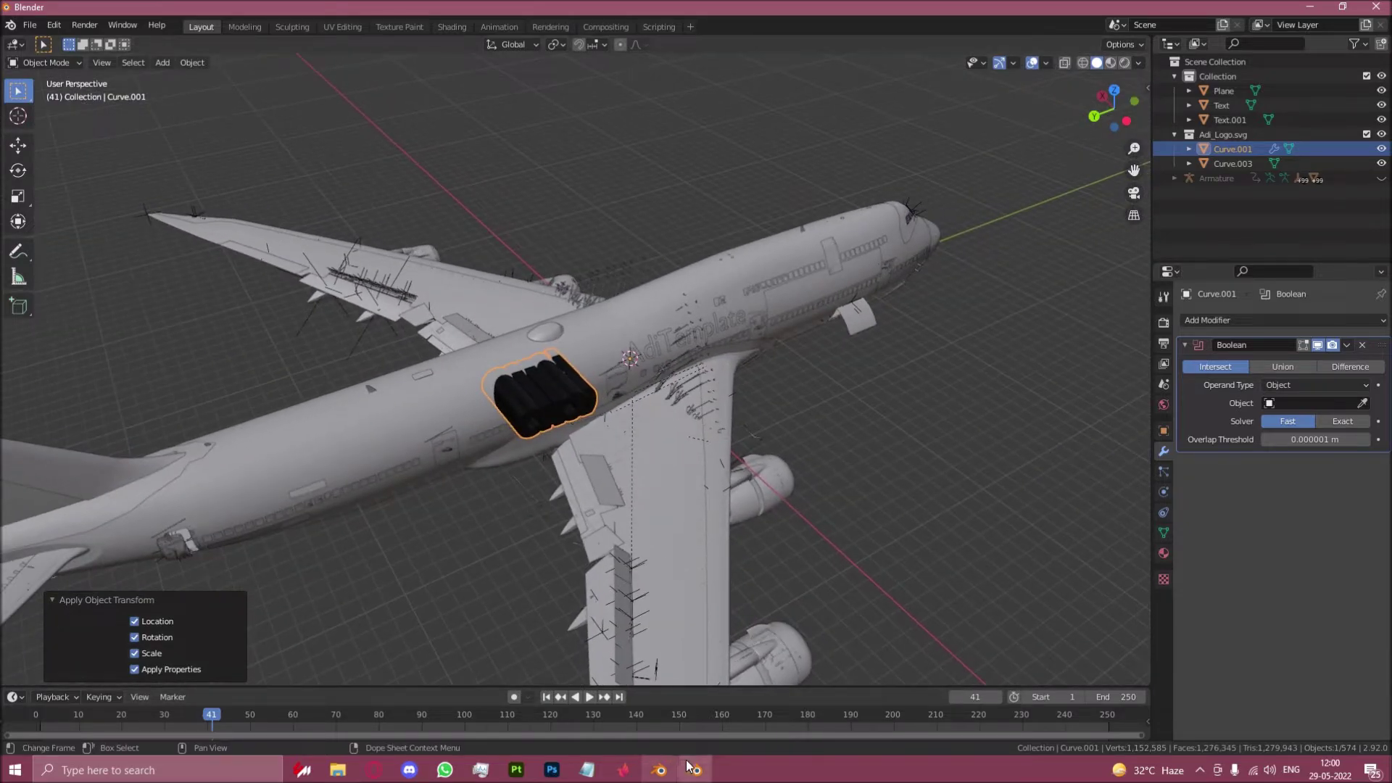
Step: Launch a second Blender window and start a new General file
{"action": "right_click", "coordinate": [695, 770]}
{"action": "left_click", "coordinate": [649, 694]}
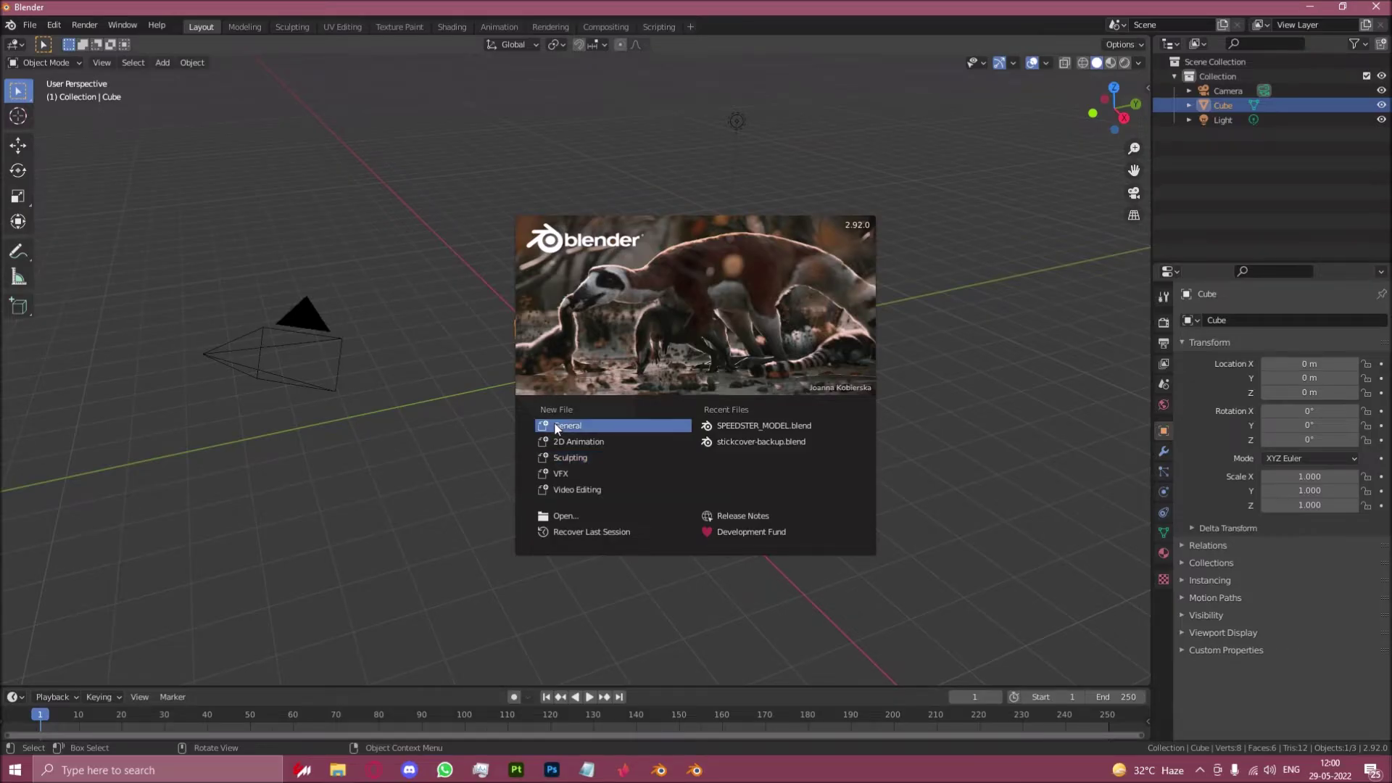
{"action": "left_click", "coordinate": [565, 425]}
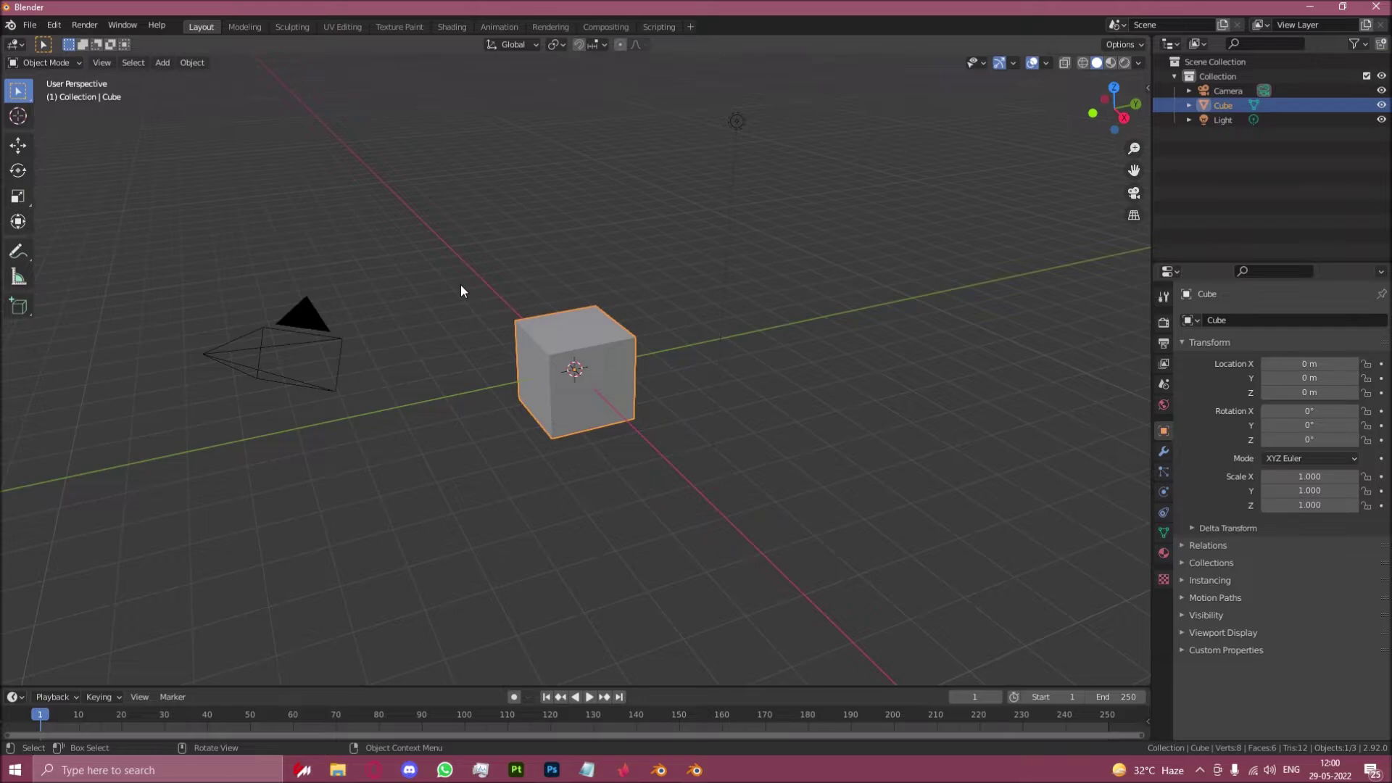
Step: Delete the default light and camera from the new scene, keeping only the cube
{"action": "left_click", "coordinate": [737, 121]}
{"action": "key", "text": "Delete"}
{"action": "left_click", "coordinate": [341, 350]}
{"action": "key", "text": "Delete"}
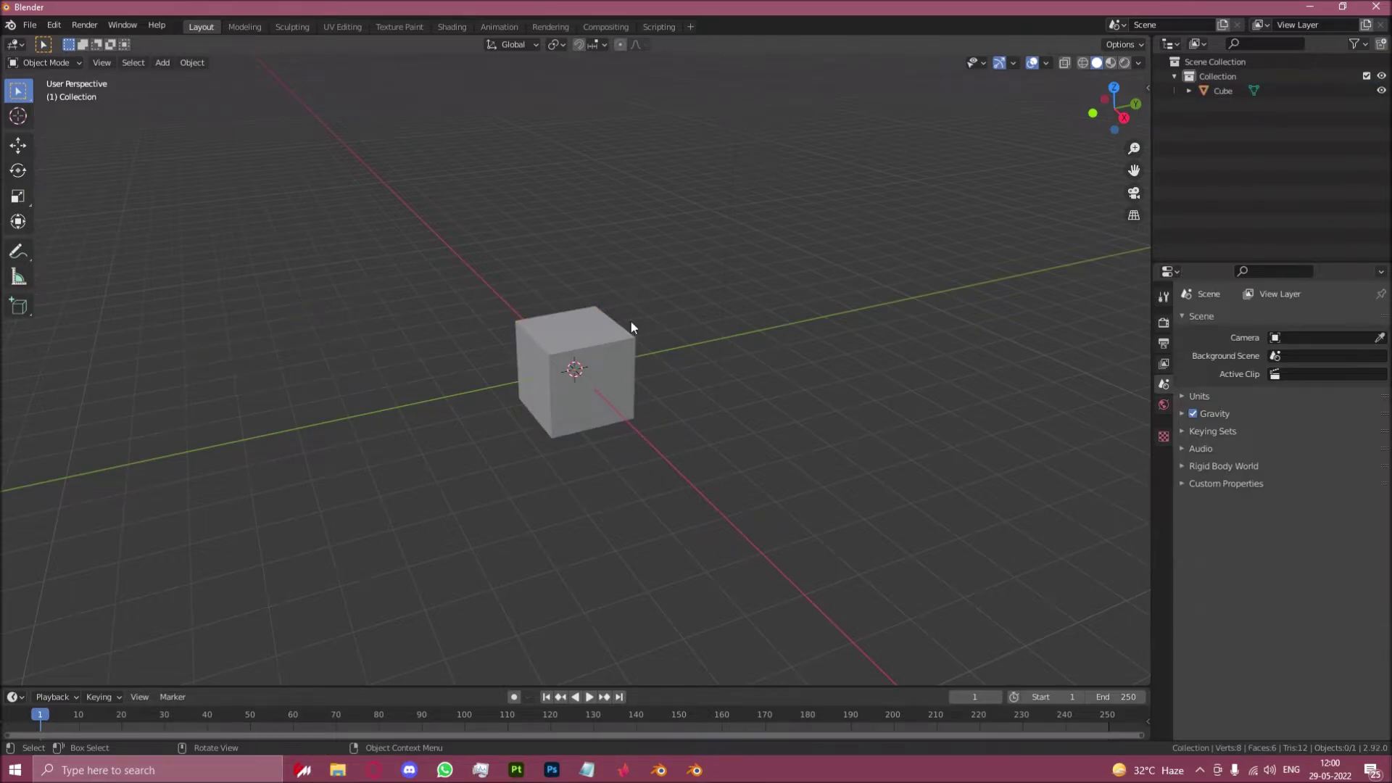
Step: Move the cube about 5.18 m along the Y axis, rotate it freely, and raise it to about 1.71 m in Z
{"action": "left_click", "coordinate": [625, 327]}
{"action": "middle_click_drag", "start_coordinate": [691, 268], "coordinate": [668, 363]}
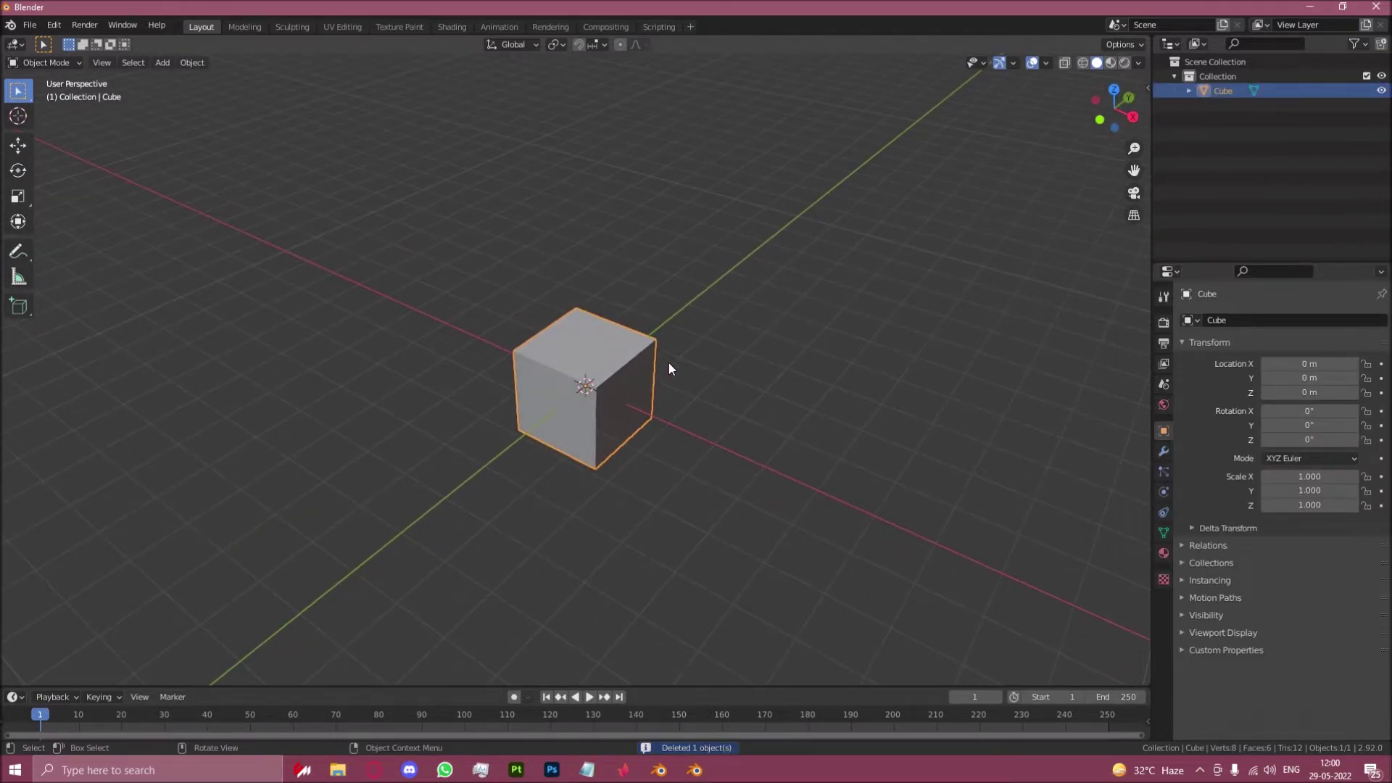
{"action": "key", "text": "g"}
{"action": "key", "text": "y"}
{"action": "left_click", "coordinate": [797, 283]}
{"action": "key", "text": "r"}
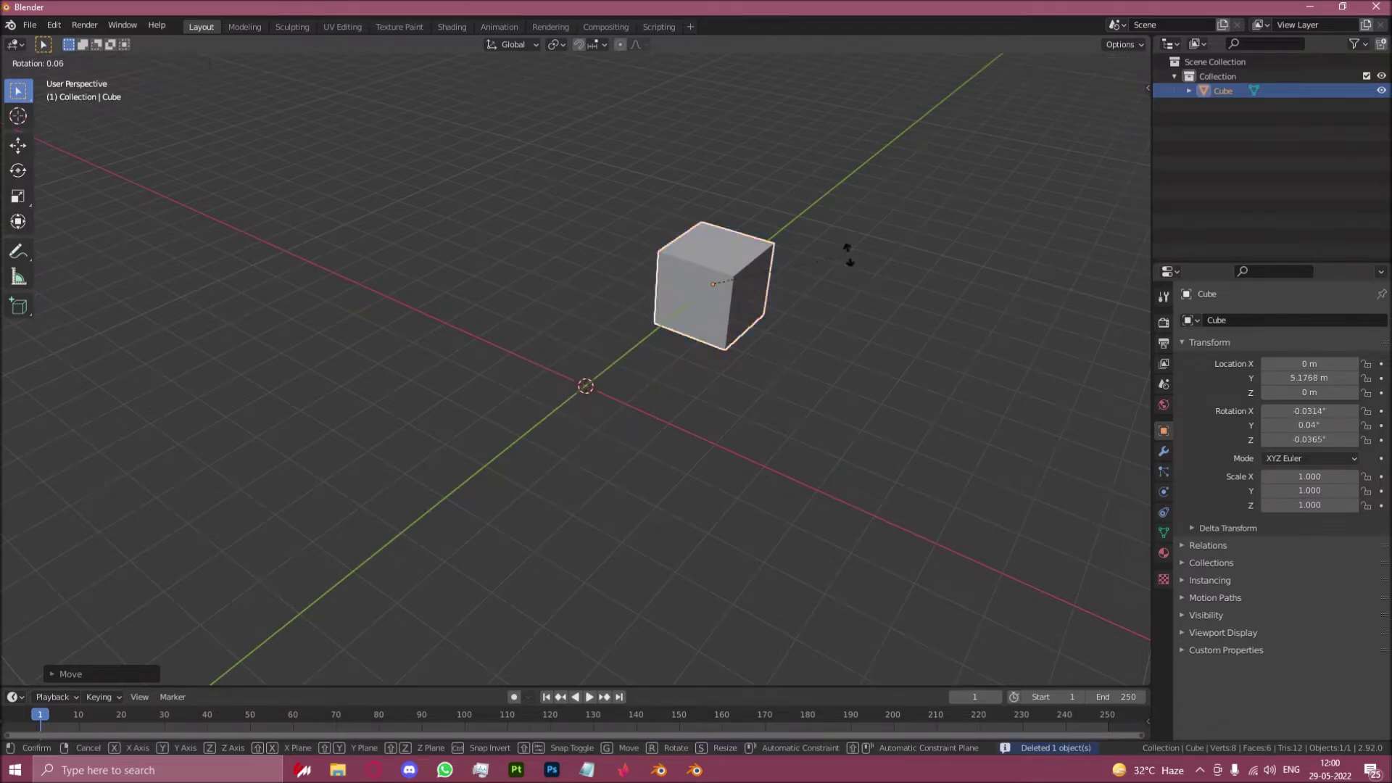
{"action": "left_click", "coordinate": [794, 360]}
{"action": "key", "text": "g"}
{"action": "left_click", "coordinate": [836, 292]}
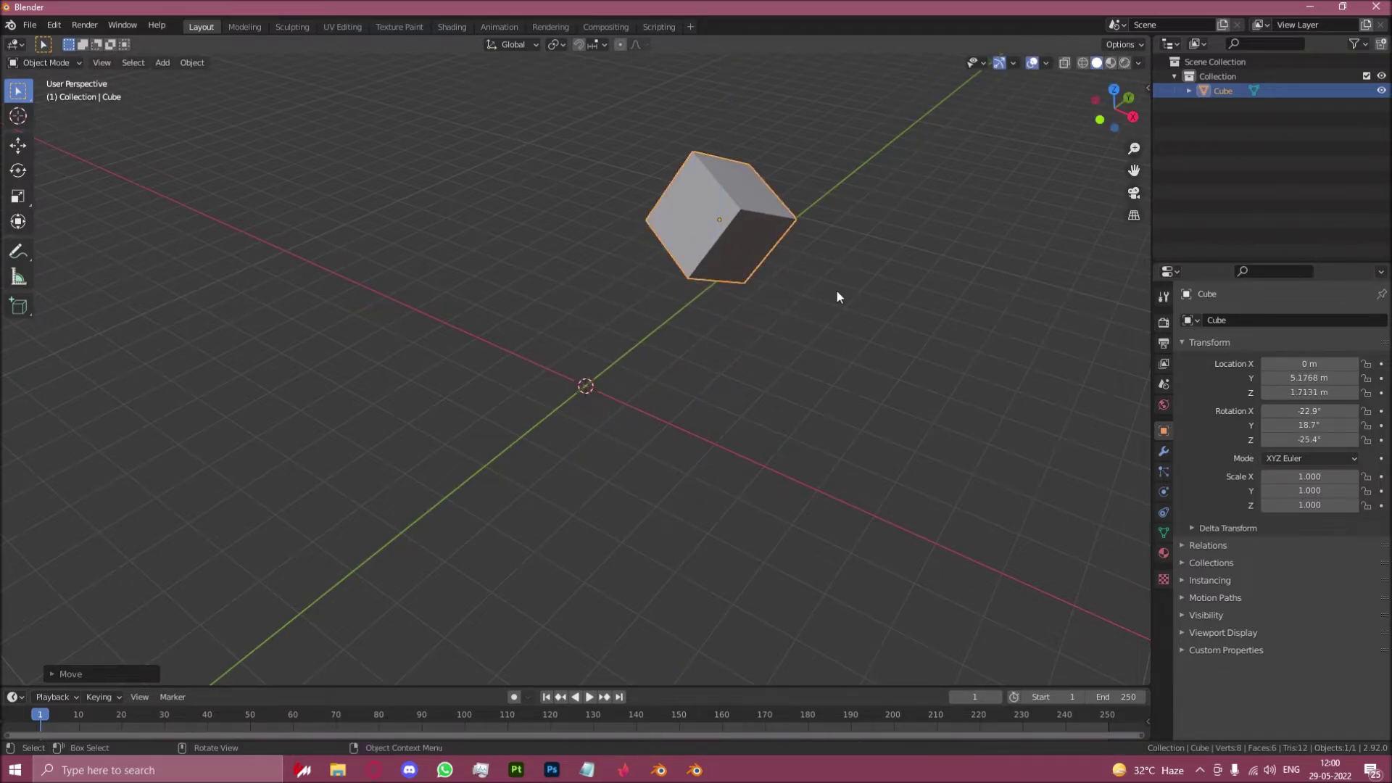
Step: Move the cube to about X -1.81 m, Y 4.10 m, Z 2.09 m and scale it down to about 0.545
{"action": "key", "text": "g"}
{"action": "left_click", "coordinate": [666, 296]}
{"action": "key", "text": "s"}
{"action": "left_click", "coordinate": [692, 232]}
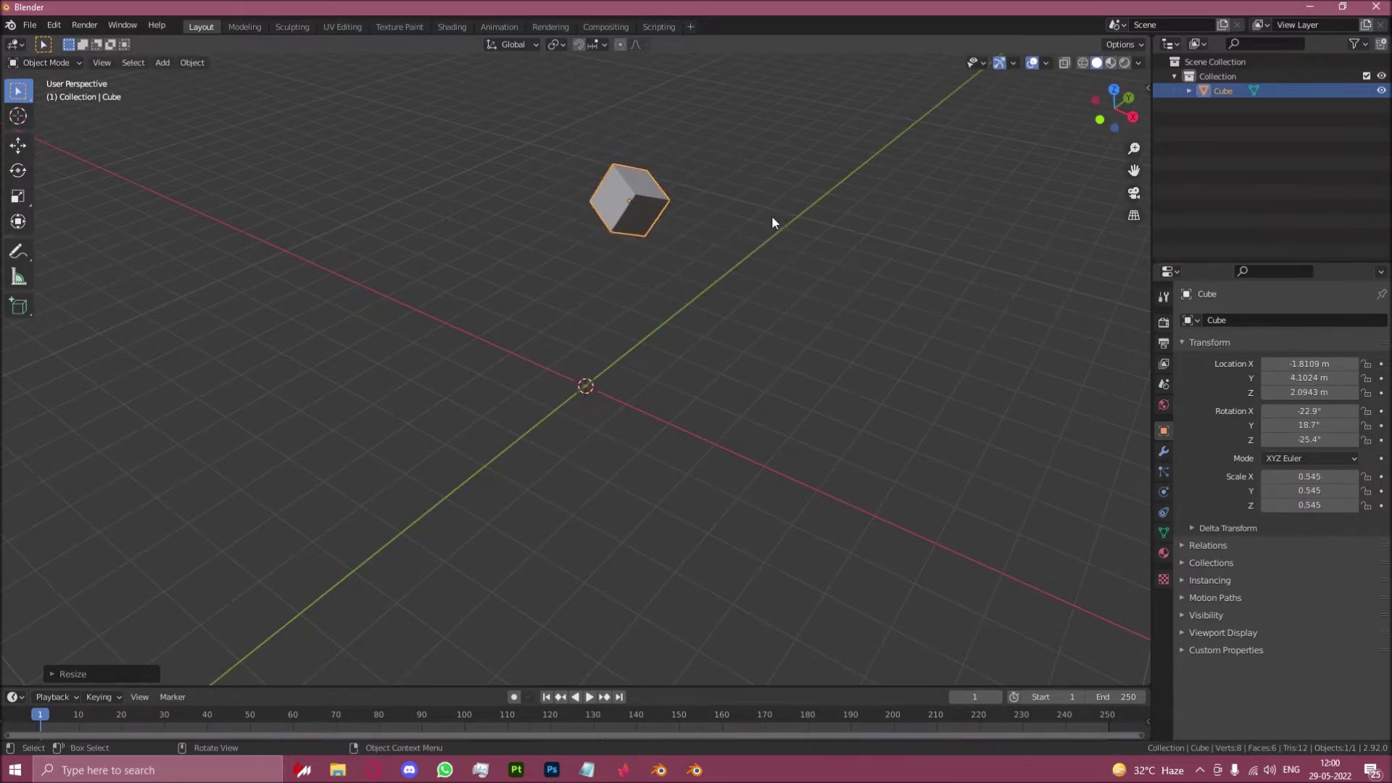
Step: Rotate the cube about the X axis and stretch it along X and Z to a scale of about 0.783, 0.576, 0.615
{"action": "key", "text": "r"}
{"action": "key", "text": "x"}
{"action": "left_click", "coordinate": [783, 233]}
{"action": "key", "text": "s"}
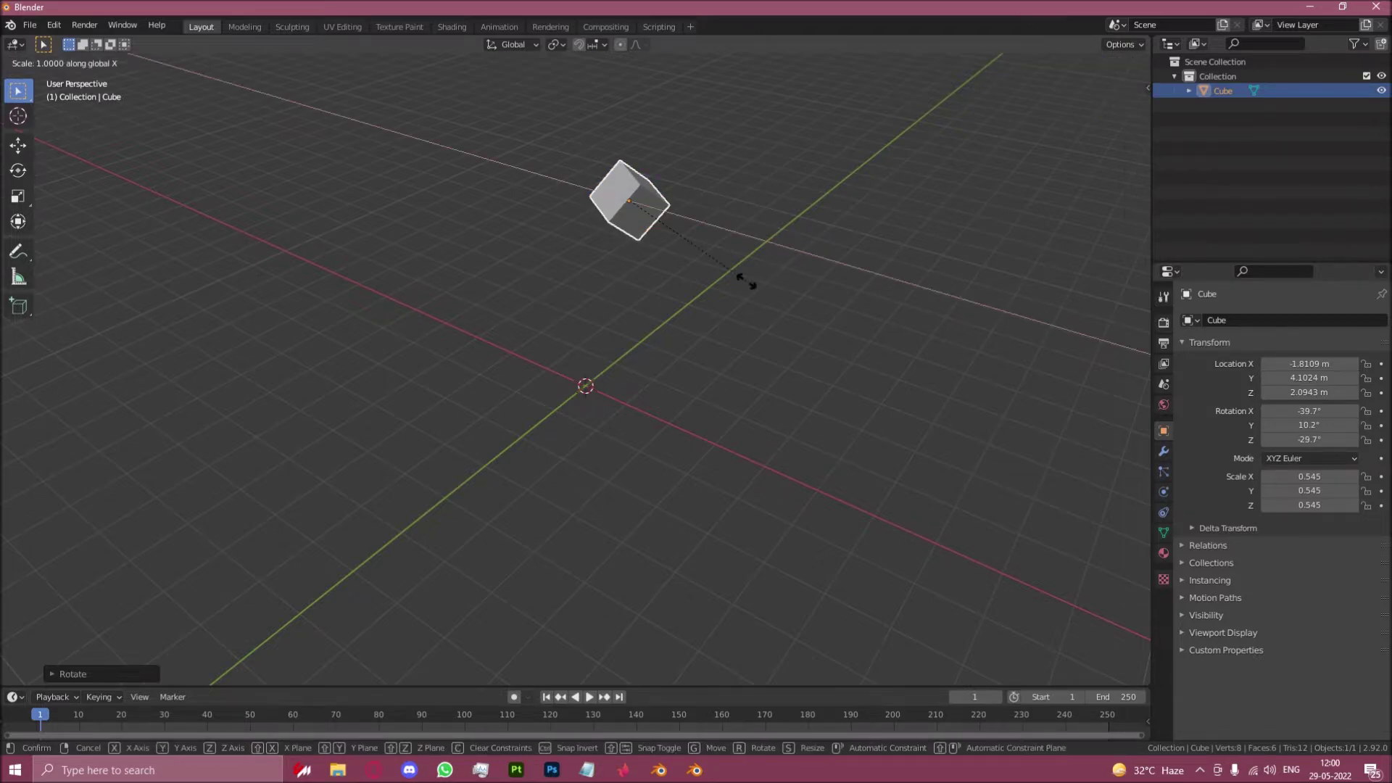
{"action": "left_click", "coordinate": [812, 326]}
{"action": "key", "text": "z"}
{"action": "left_click", "coordinate": [803, 328]}
{"action": "mouse_move", "coordinate": [802, 329]}
{"action": "middle_mouse_down"}
{"action": "mouse_move", "coordinate": [727, 241]}
{"action": "mouse_move", "coordinate": [697, 366]}
{"action": "middle_mouse_up"}
Step: Show the cube's transform values beside the viewport and apply only its location
{"action": "left_click_drag", "start_coordinate": [1148, 89], "coordinate": [978, 116]}
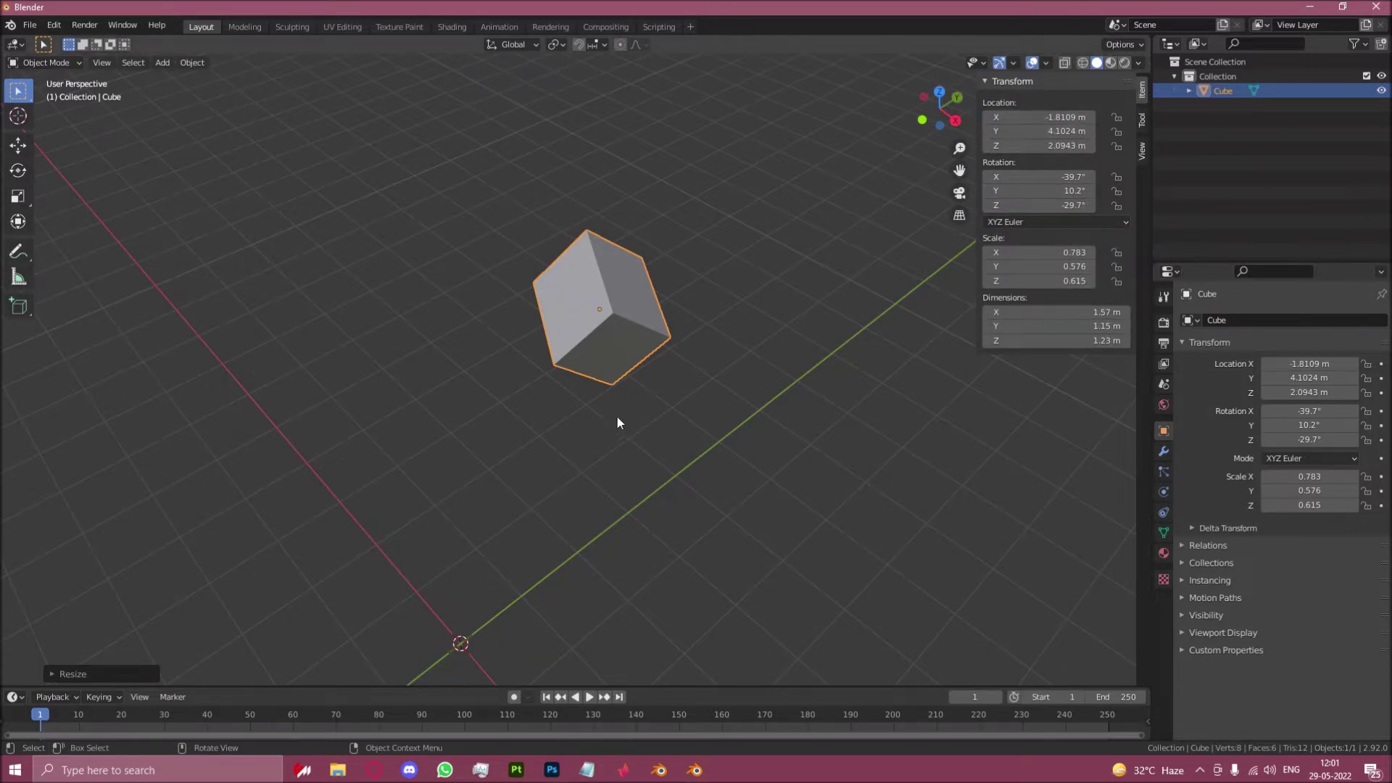
{"action": "middle_click_drag", "start_coordinate": [615, 419], "coordinate": [603, 369]}
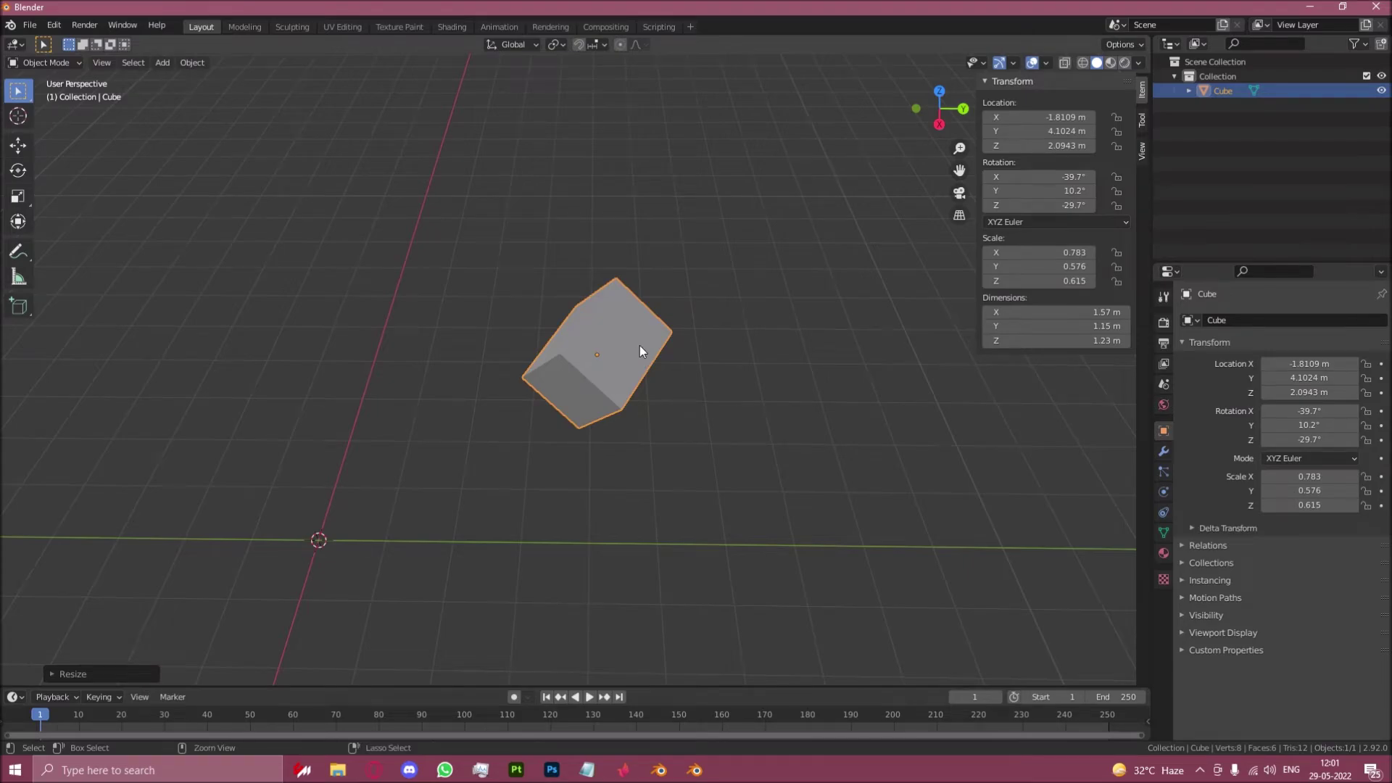
{"action": "key", "text": "ctrl+a"}
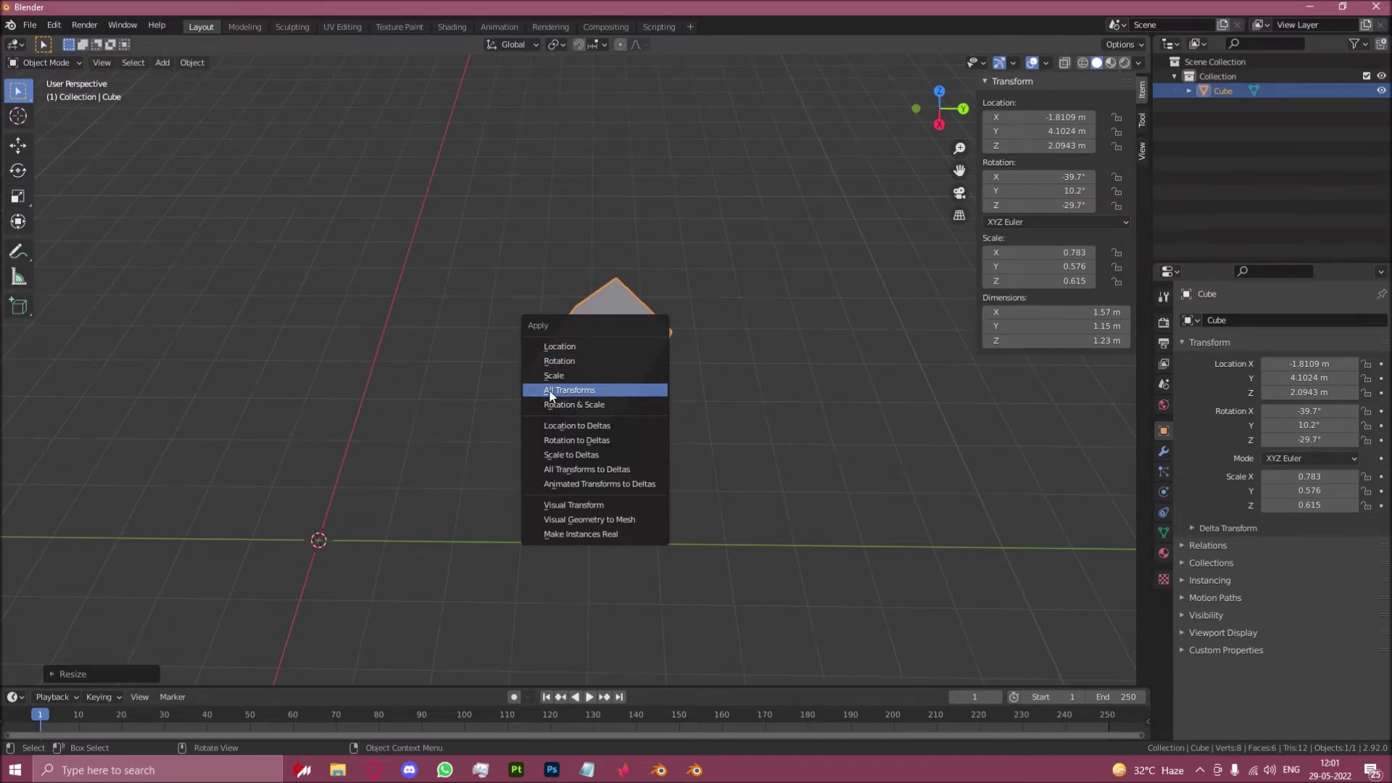
{"action": "left_click", "coordinate": [572, 353]}
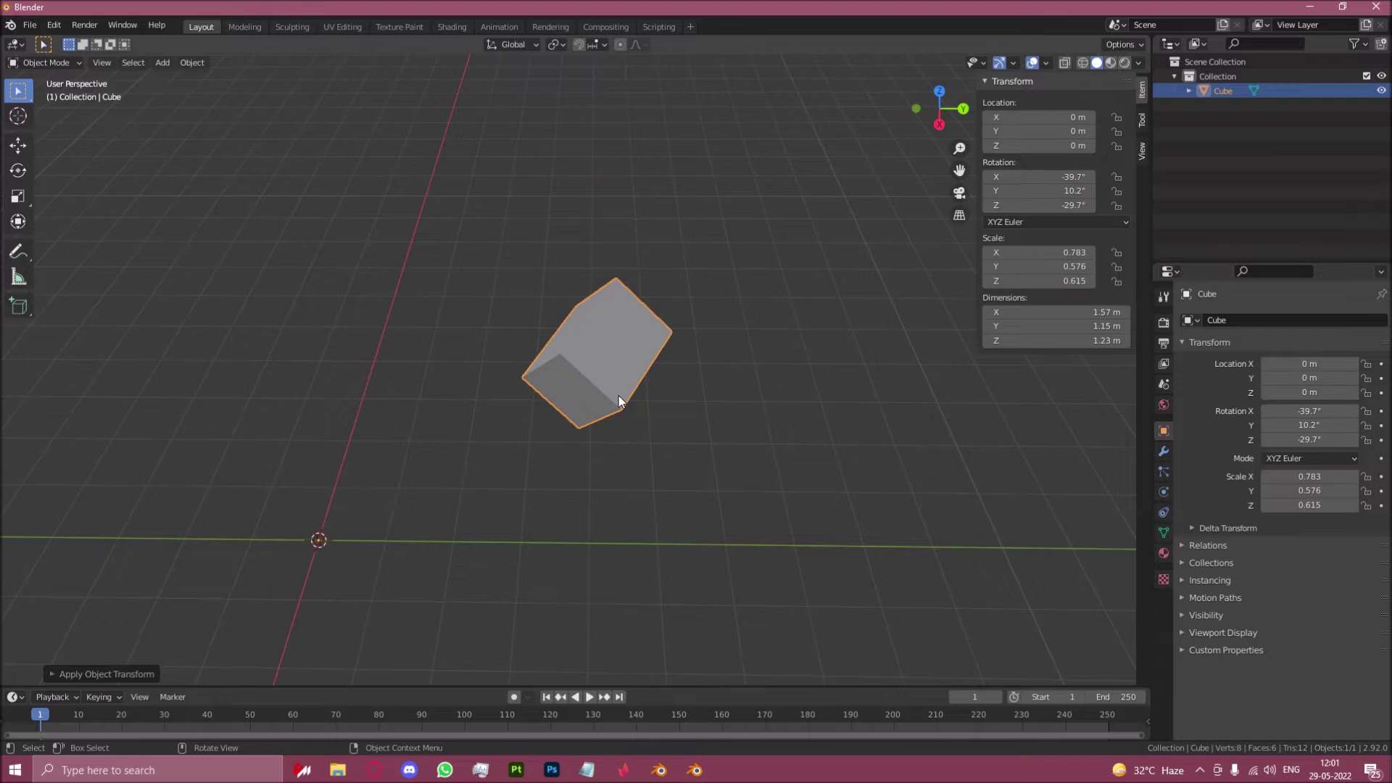
Step: Apply the cube's rotation and scale one at a time
{"action": "middle_click_drag", "start_coordinate": [622, 355], "coordinate": [754, 429]}
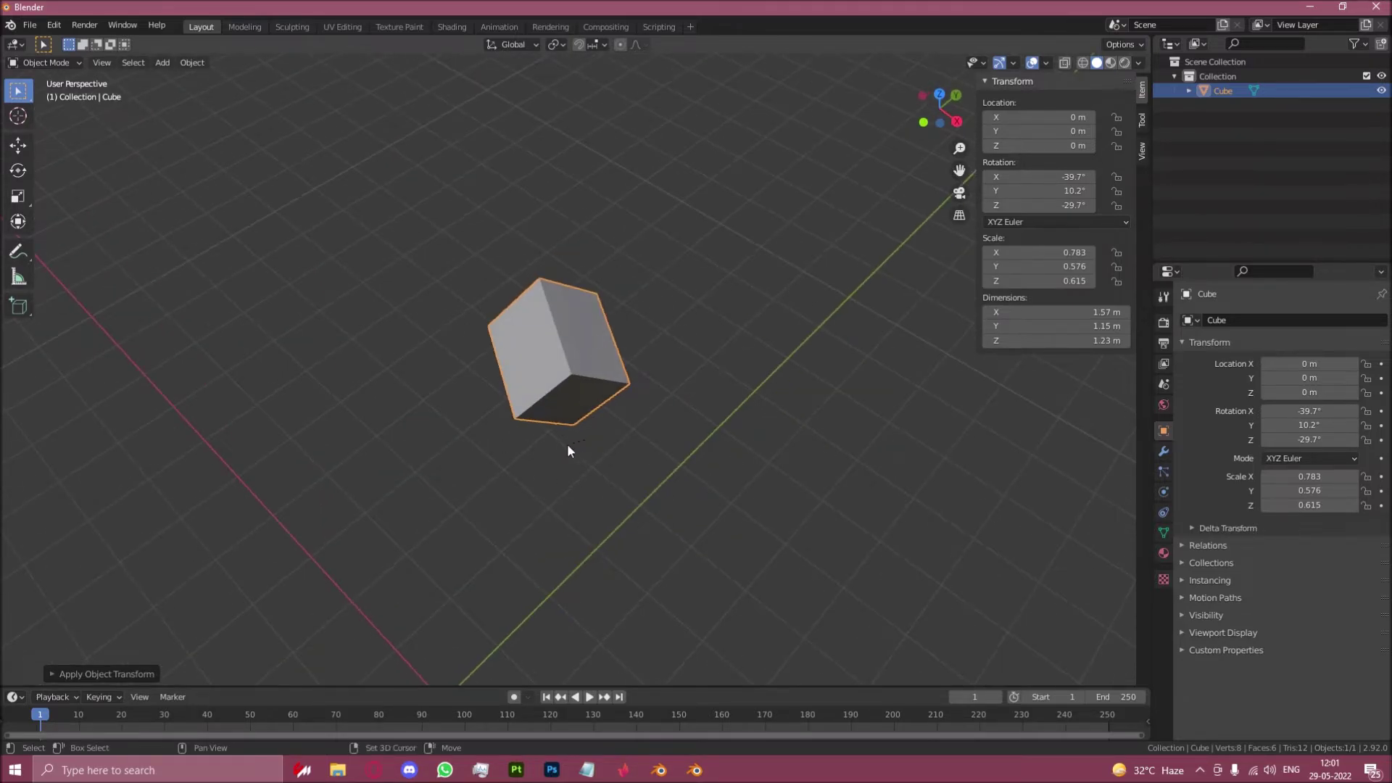
{"action": "middle_click_drag", "start_coordinate": [567, 444], "coordinate": [651, 276], "text": "shift"}
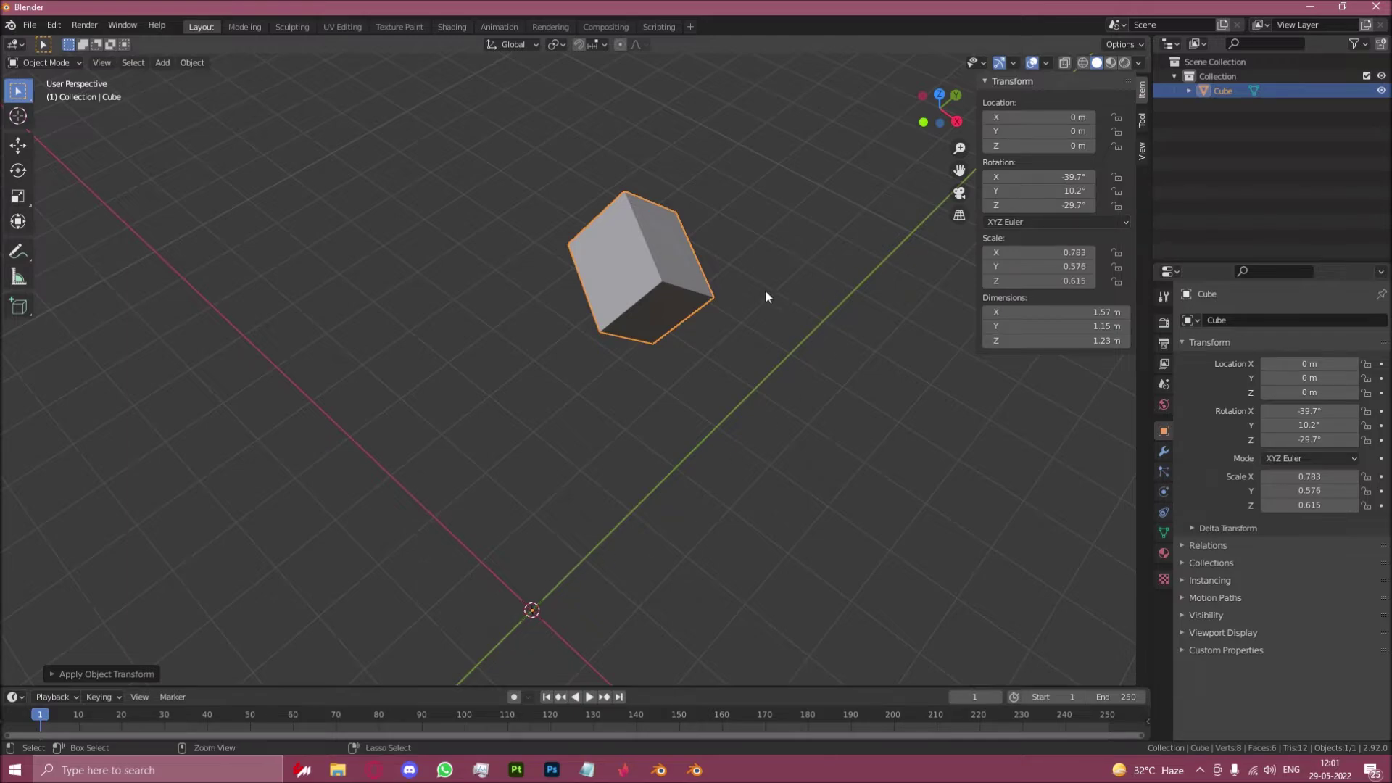
{"action": "key", "text": "ctrl+a"}
{"action": "left_click", "coordinate": [732, 305]}
{"action": "key", "text": "ctrl+a"}
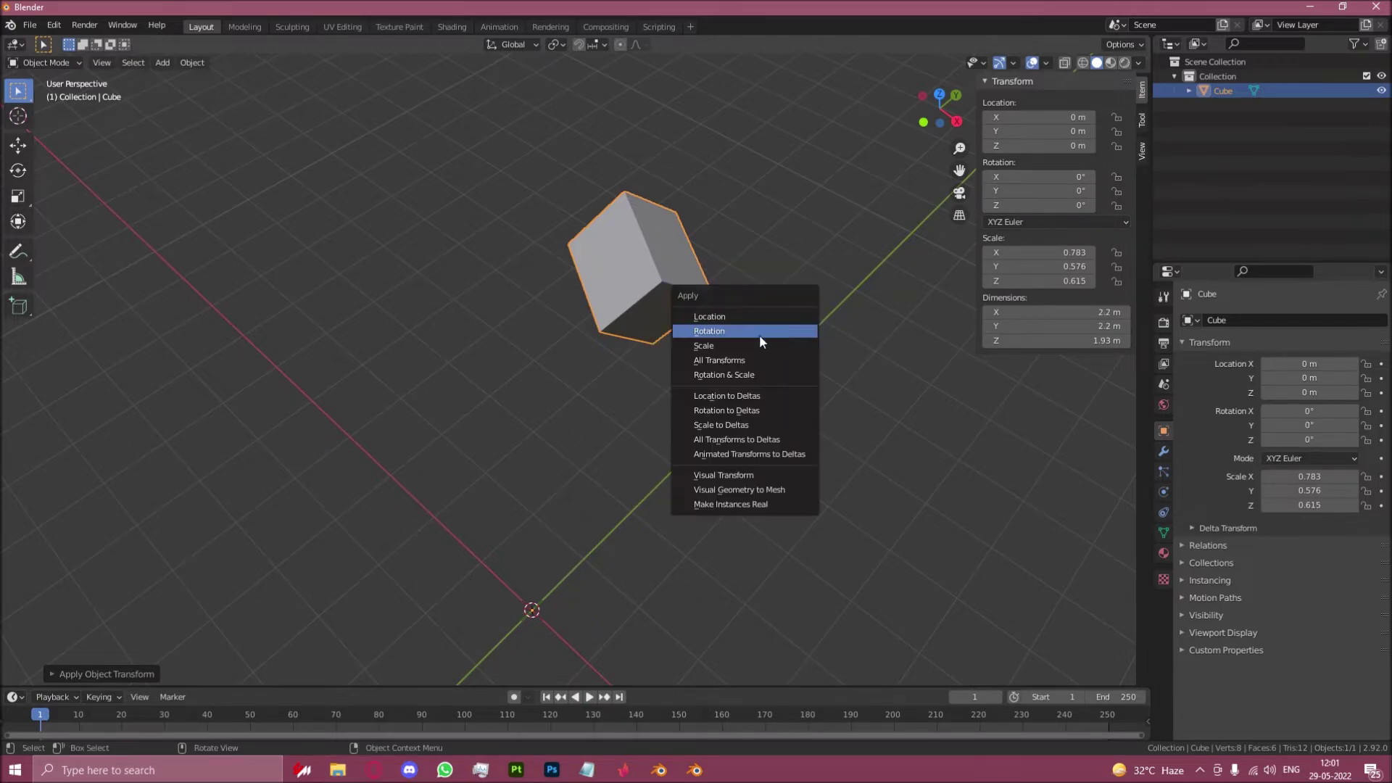
{"action": "left_click", "coordinate": [758, 332]}
{"action": "key", "text": "ctrl+a"}
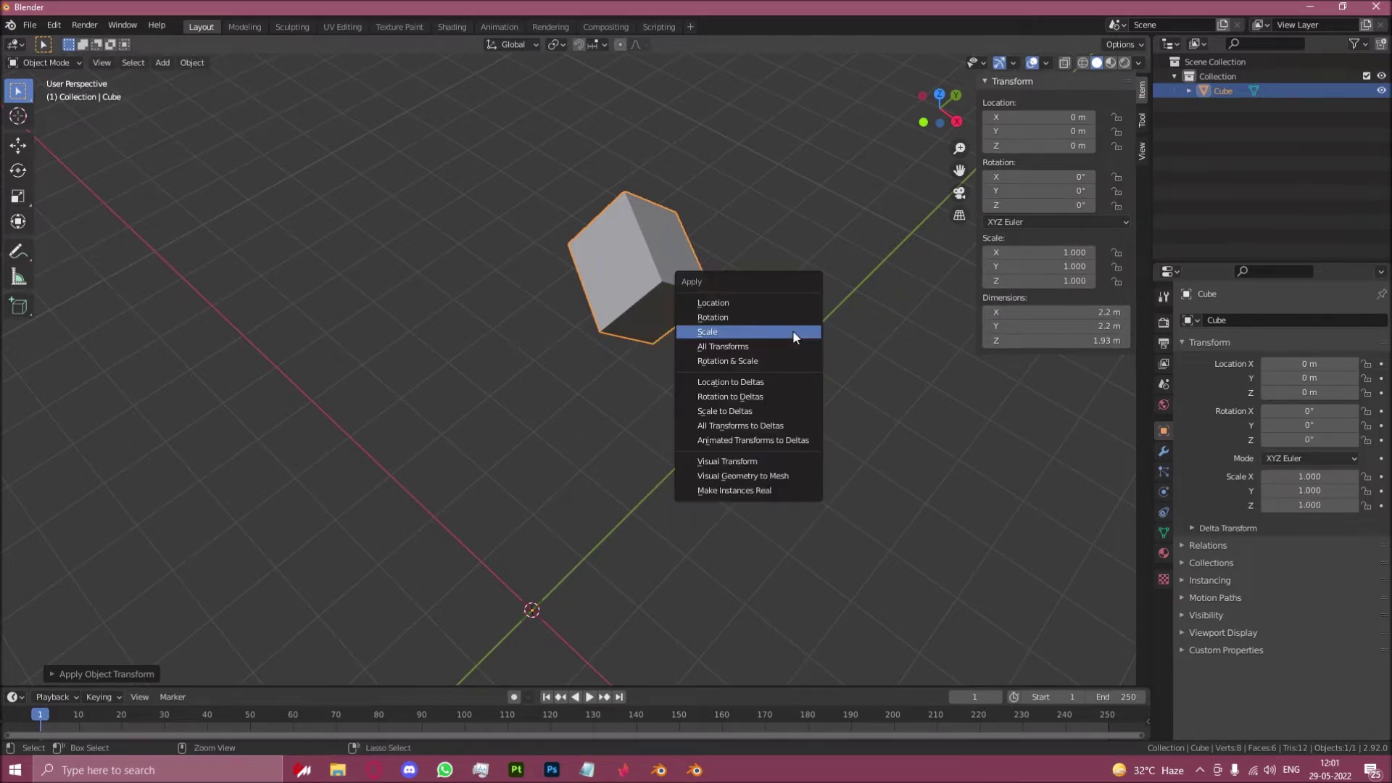
{"action": "left_click", "coordinate": [767, 301]}
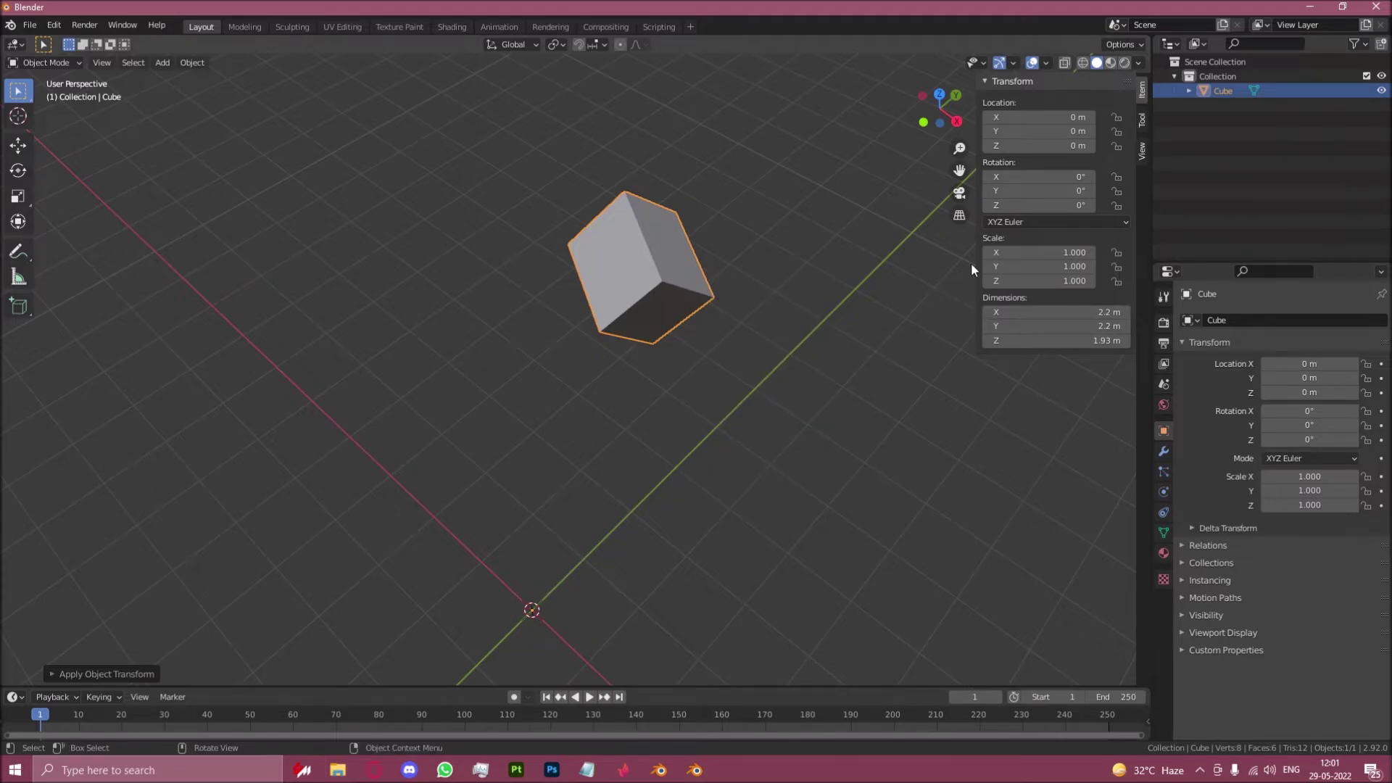
Step: Undo the separately applied transforms and apply all of the cube's transforms at once
{"action": "key", "text": "ctrl+z"}
{"action": "key", "text": "ctrl+z"}
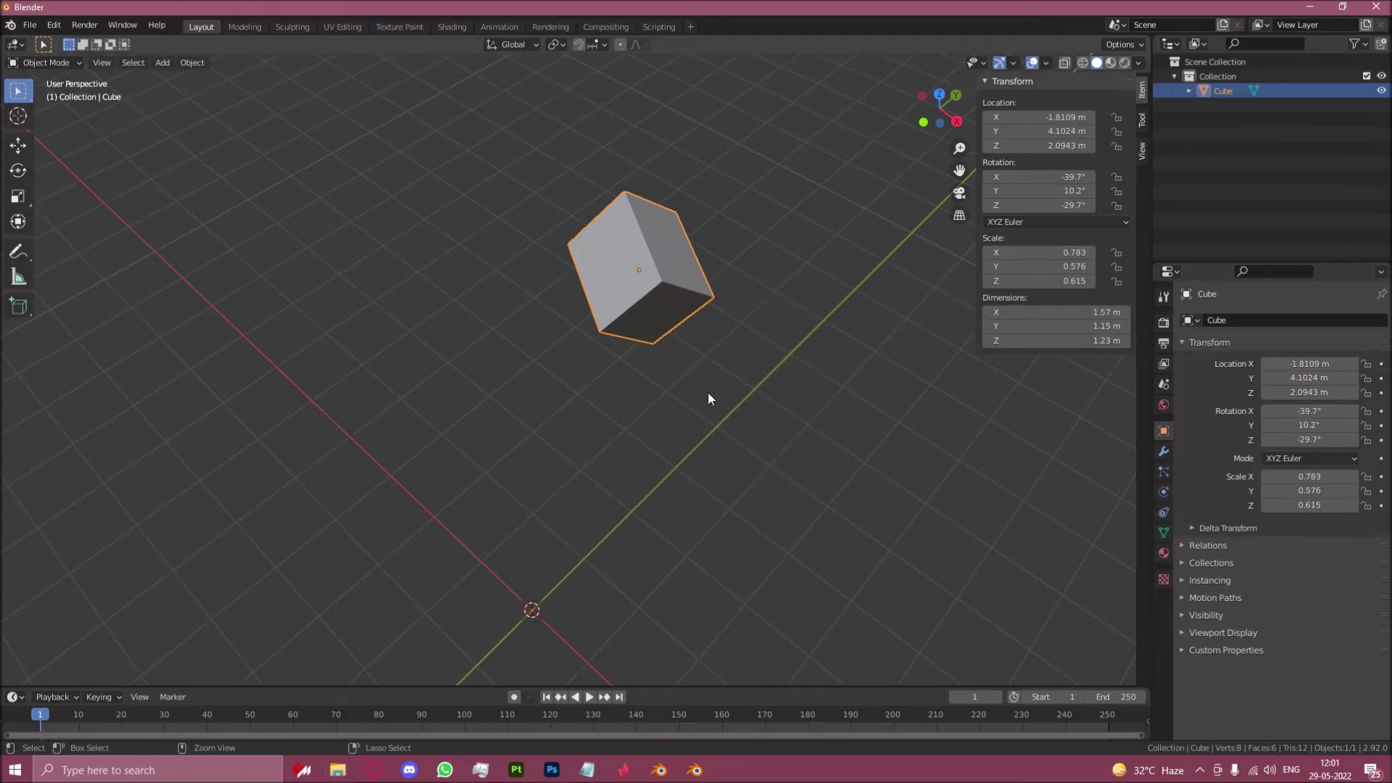
{"action": "key", "text": "ctrl+a"}
{"action": "left_click", "coordinate": [659, 404]}
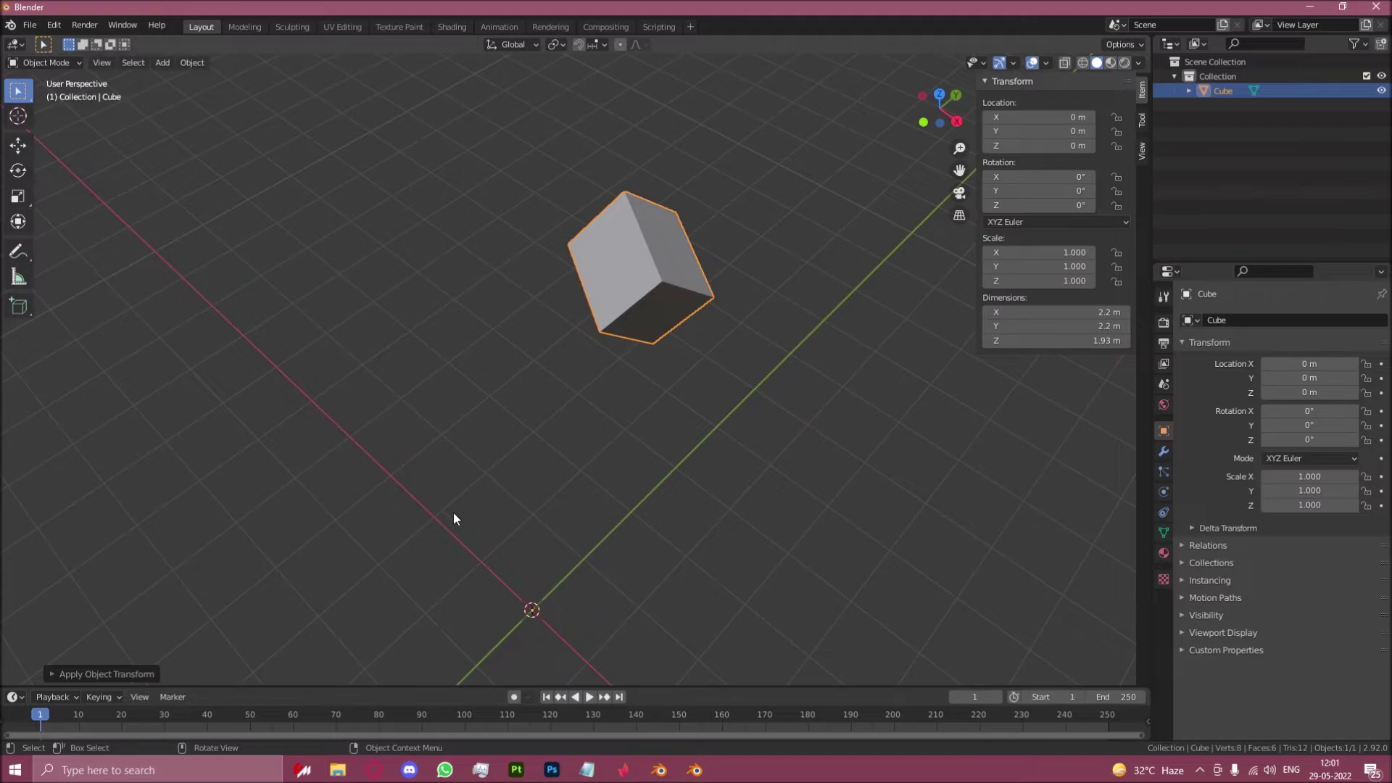
Step: Switch back to the airliner file and apply all transforms to the mirrored logo
{"action": "left_click", "coordinate": [699, 407]}
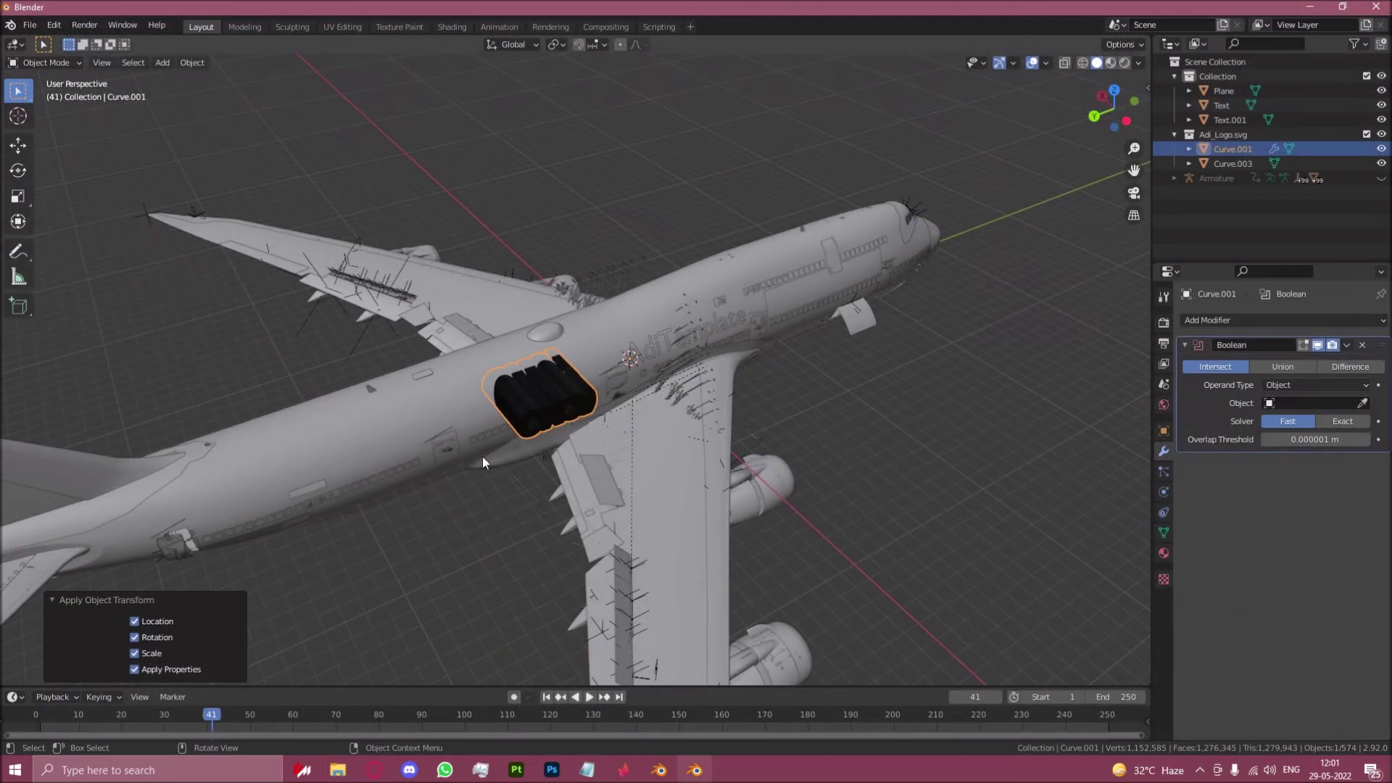
{"action": "scroll", "coordinate": [587, 440], "scroll_direction": "up", "scroll_amount": 2}
{"action": "middle_click_drag", "start_coordinate": [587, 440], "coordinate": [655, 422], "text": "shift"}
{"action": "key", "text": "ctrl+a"}
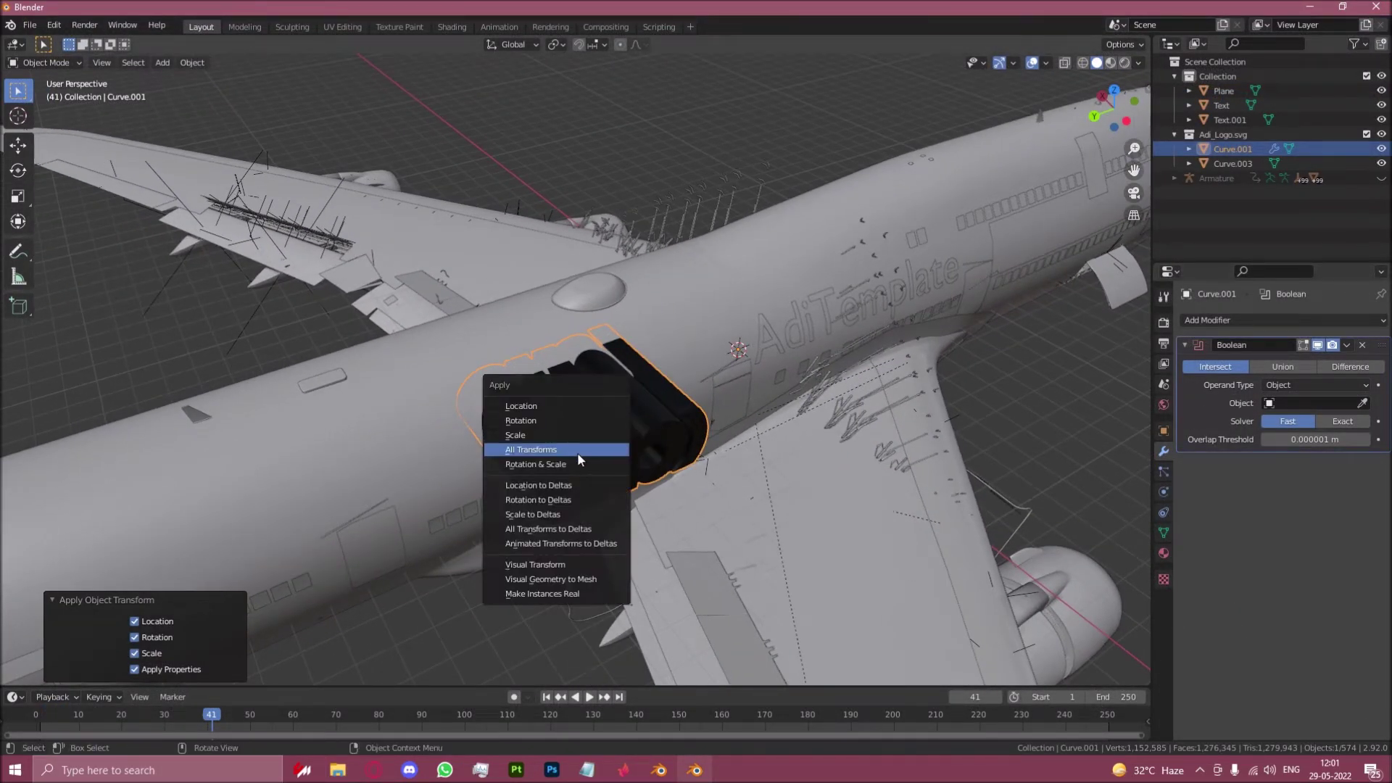
{"action": "left_click", "coordinate": [577, 452]}
{"action": "scroll", "coordinate": [739, 354], "scroll_direction": "up", "scroll_amount": 4}
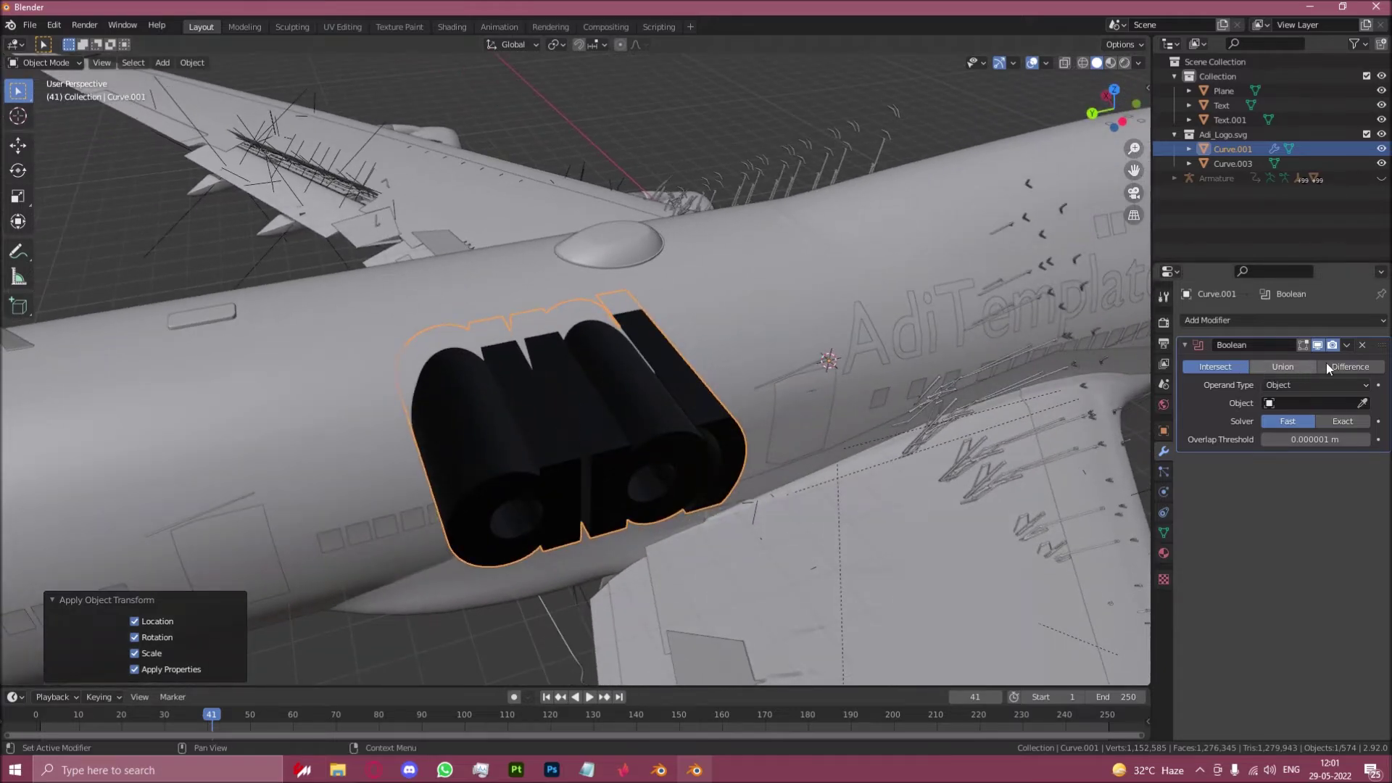
Step: Pick FUSELAGE as the object of the mirrored logo's Intersect Boolean and apply the modifier
{"action": "left_click", "coordinate": [1364, 402]}
{"action": "left_click", "coordinate": [761, 226]}
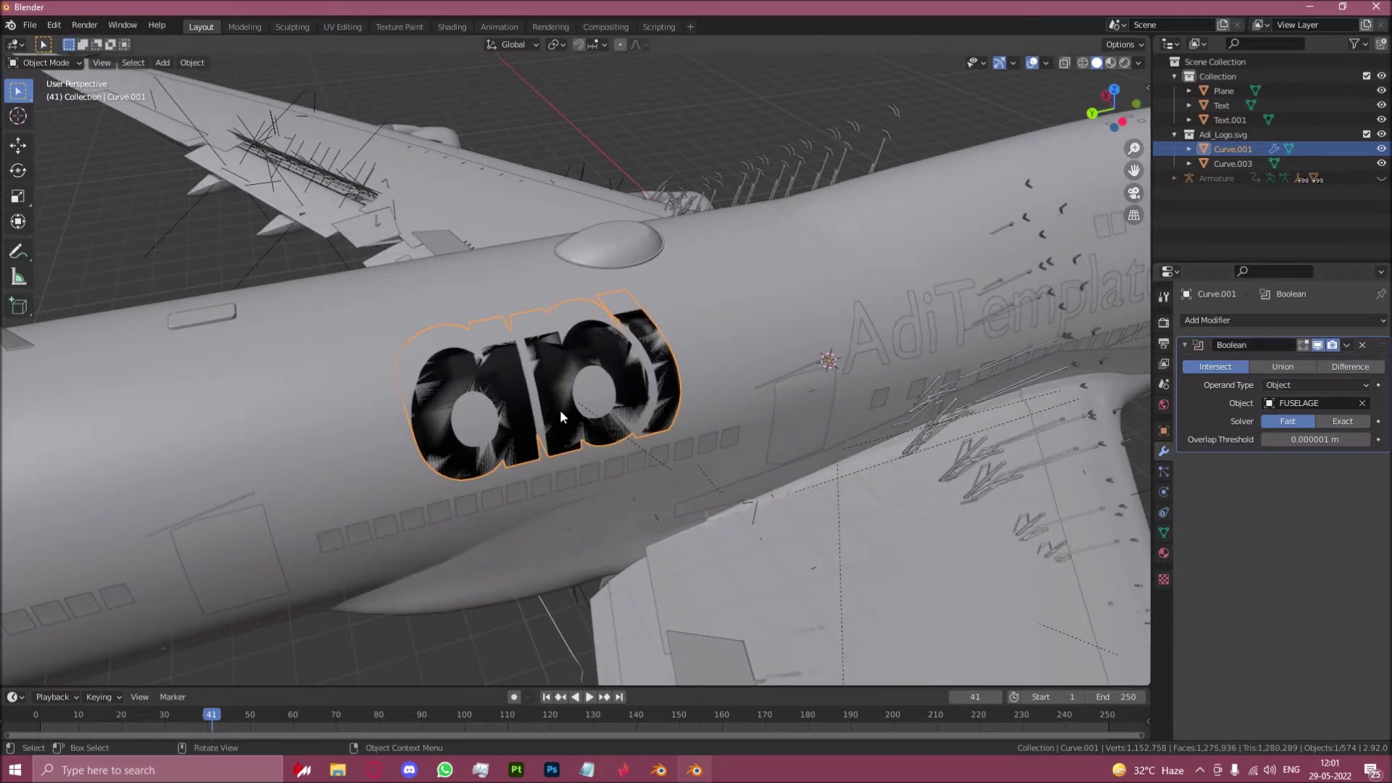
{"action": "scroll", "coordinate": [560, 410], "scroll_direction": "up", "scroll_amount": 2}
{"action": "left_click", "coordinate": [1347, 345]}
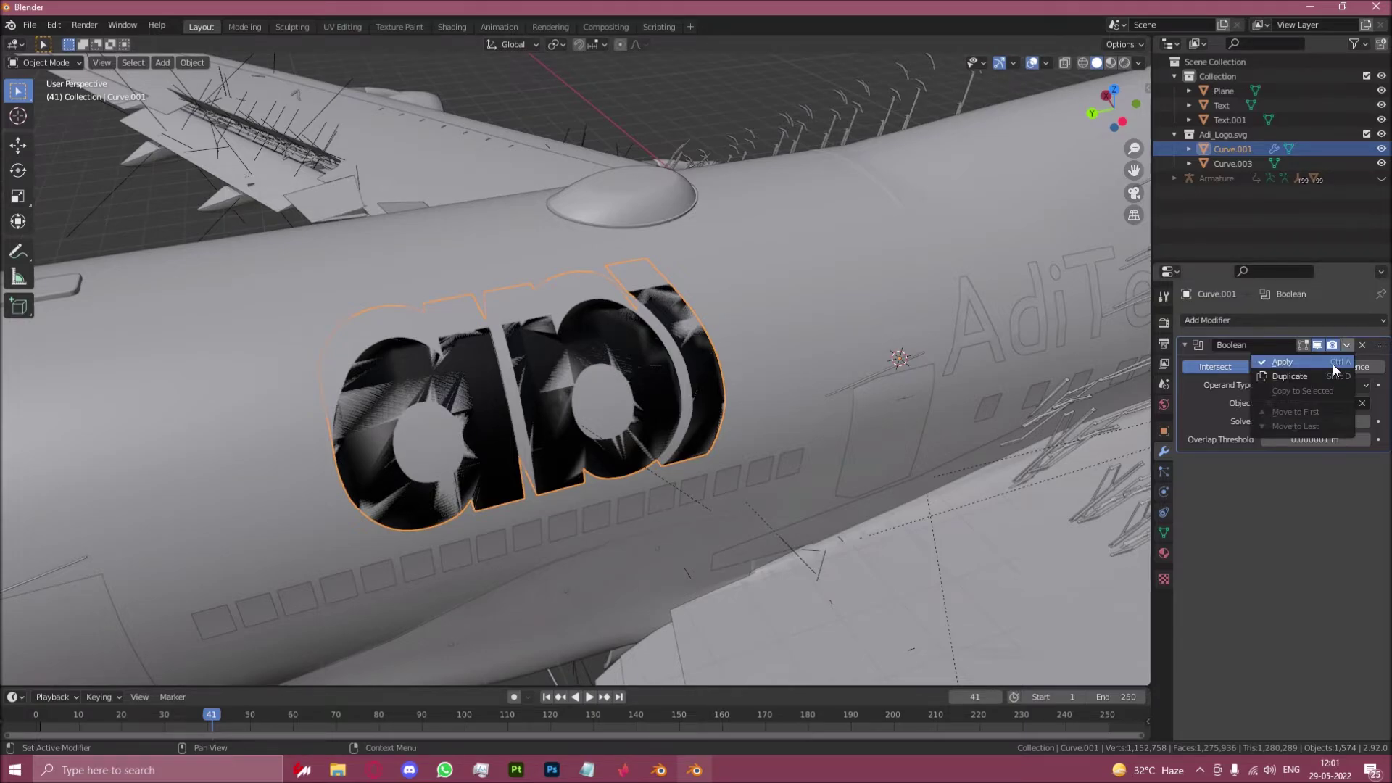
{"action": "left_click", "coordinate": [1332, 364]}
Step: Delete the inner vertices of the original logo (Curve.003), selecting them through the mesh from the back view and leaving only its fuselage surface
{"action": "middle_click_drag", "start_coordinate": [797, 348], "coordinate": [419, 309]}
{"action": "left_click", "coordinate": [419, 309]}
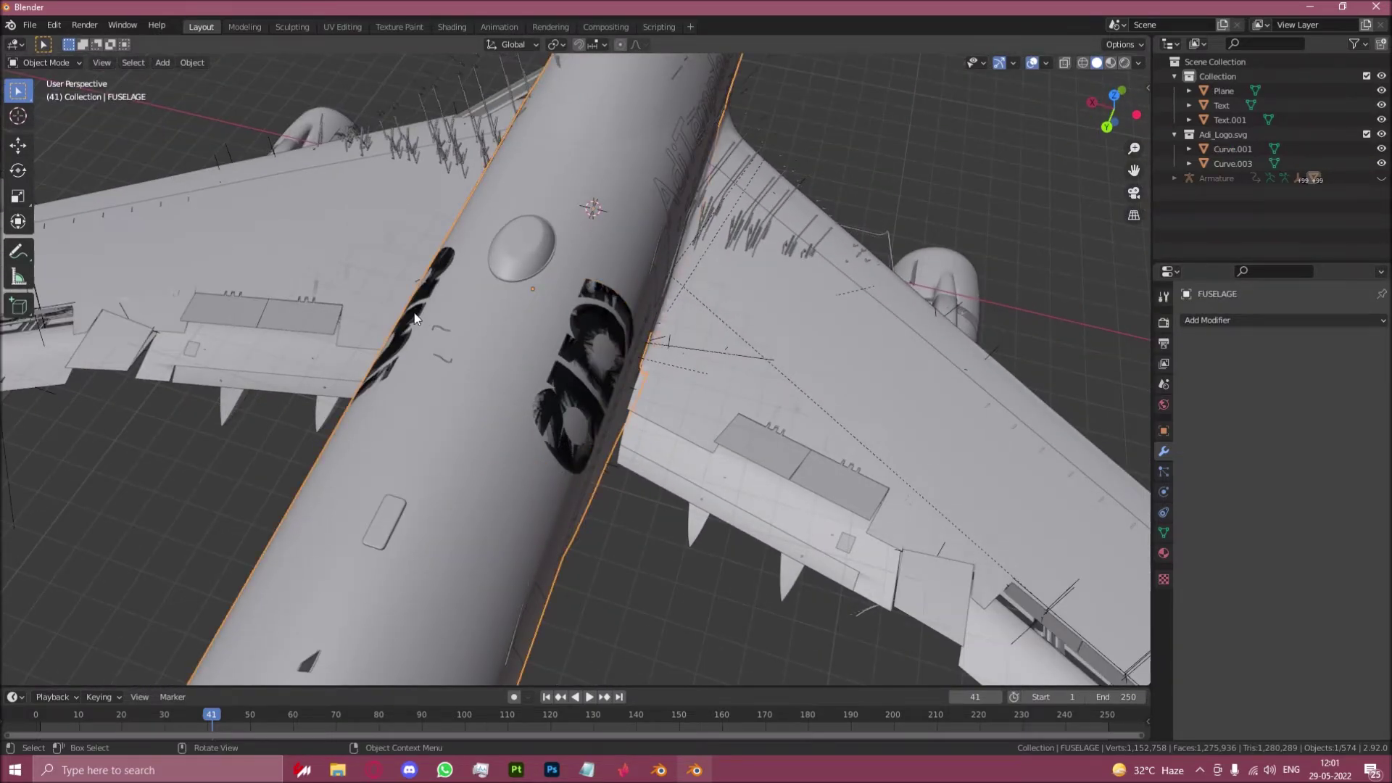
{"action": "key", "text": "Tab"}
{"action": "key", "text": "ctrl+KP_1"}
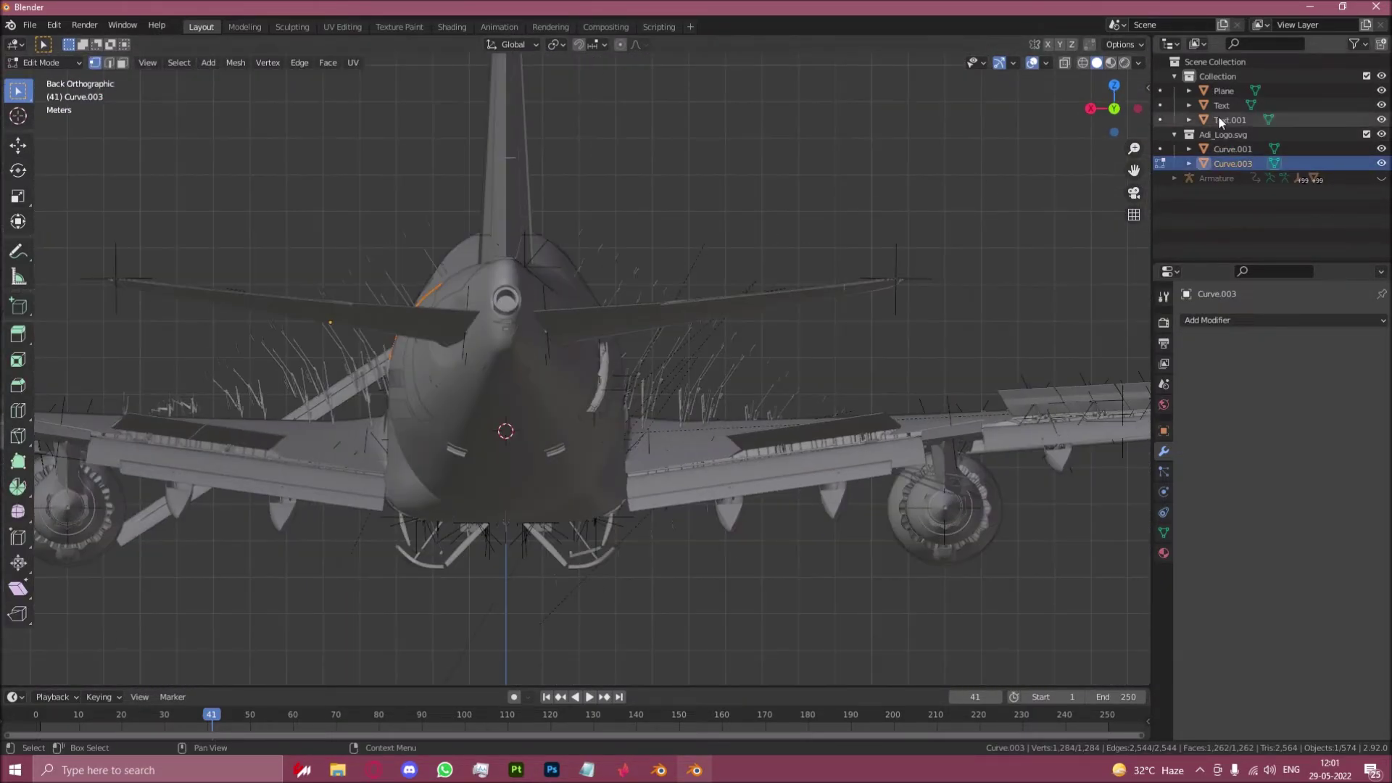
{"action": "left_click", "coordinate": [1064, 62]}
{"action": "key", "text": "b"}
{"action": "left_click_drag", "start_coordinate": [450, 262], "coordinate": [560, 427]}
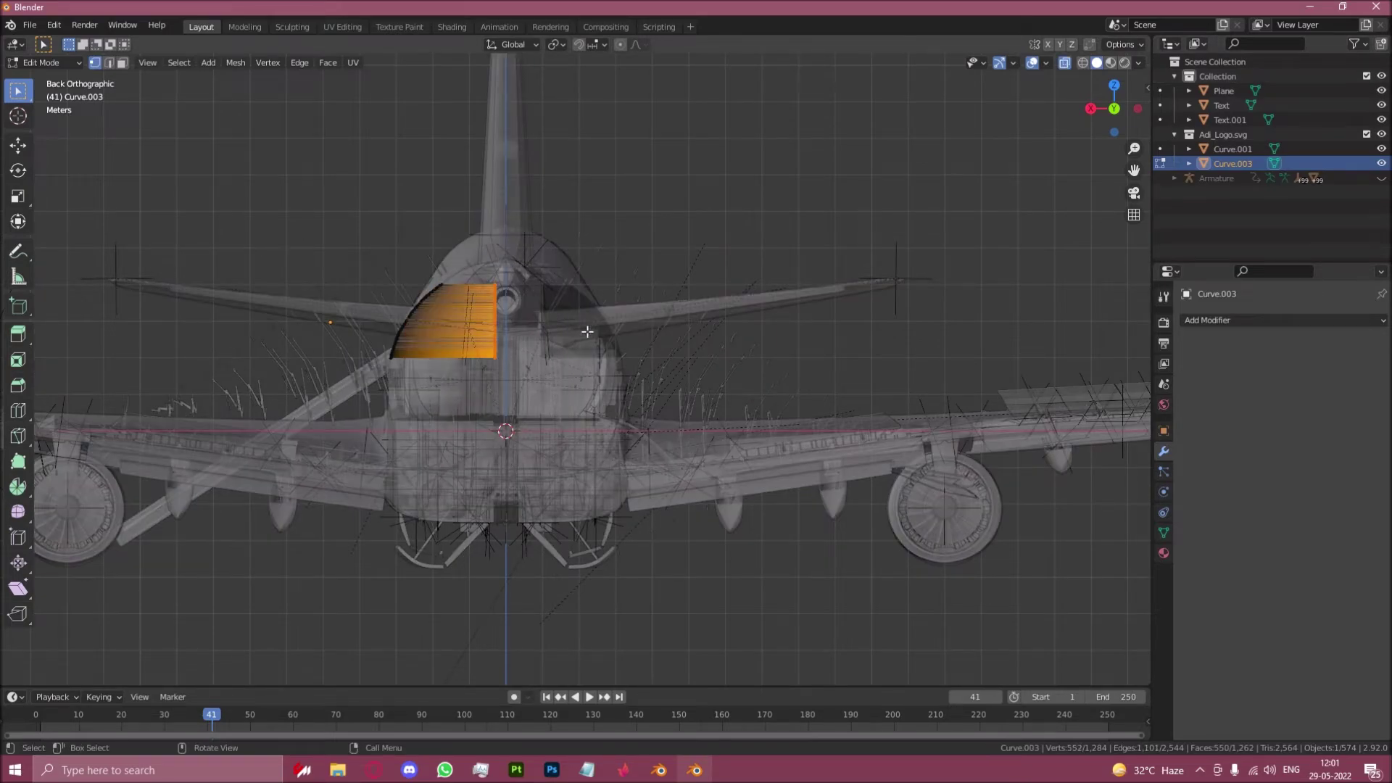
{"action": "key", "text": "x"}
{"action": "left_click", "coordinate": [581, 308]}
{"action": "key", "text": "Tab"}
Step: Delete the inner vertices of the mirrored logo (Curve.001) from the back view and turn X-ray off
{"action": "middle_click_drag", "start_coordinate": [580, 308], "coordinate": [500, 312]}
{"action": "middle_click_drag", "start_coordinate": [500, 312], "coordinate": [589, 365], "text": "shift"}
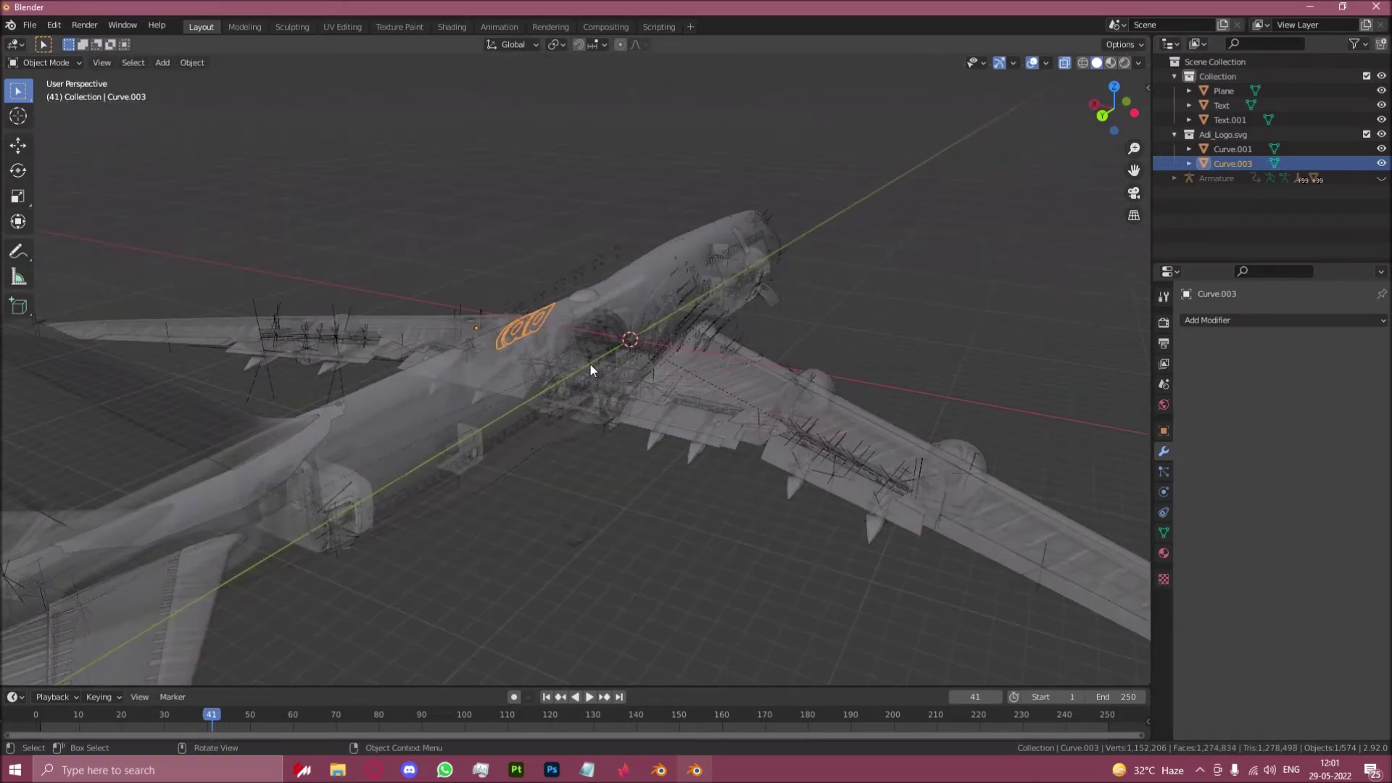
{"action": "left_click", "coordinate": [607, 334]}
{"action": "key", "text": "Tab"}
{"action": "key", "text": "ctrl+KP_1"}
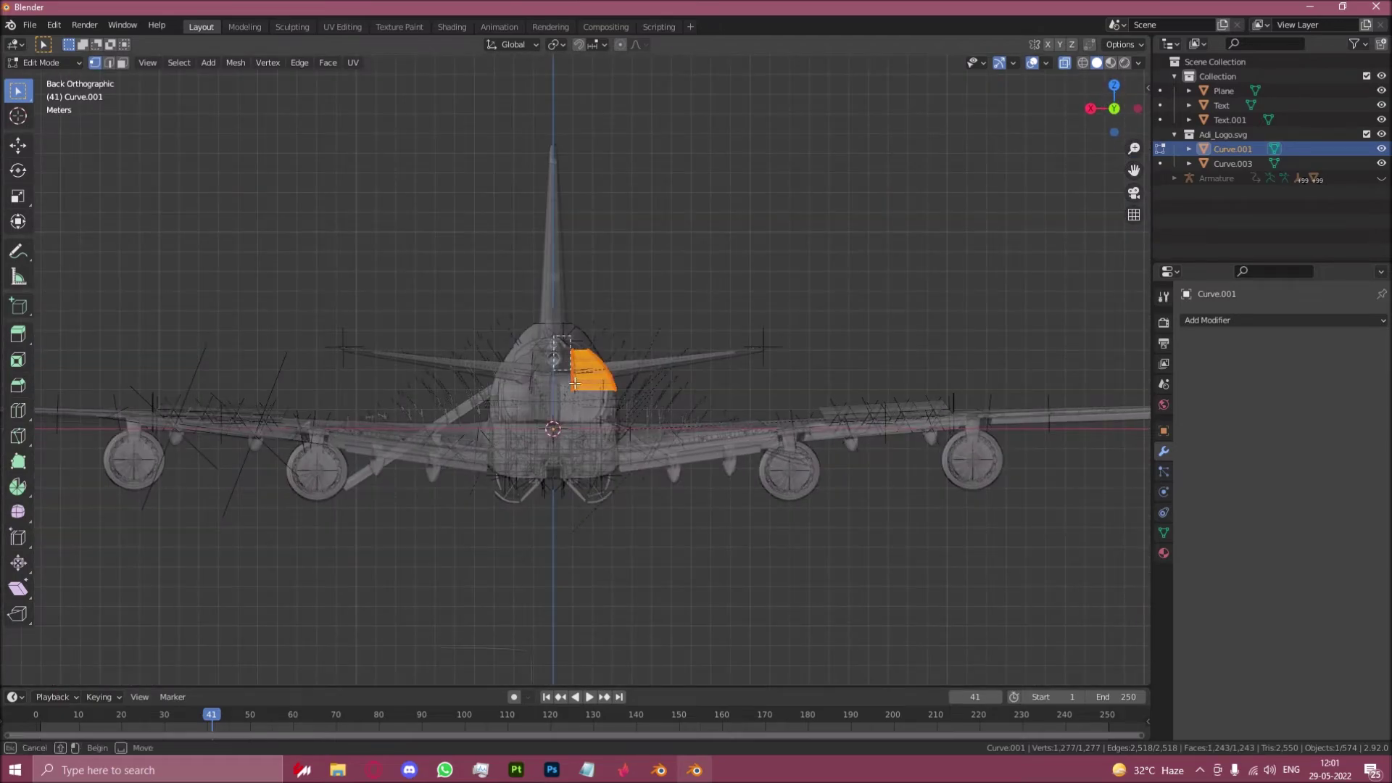
{"action": "key", "text": "x"}
{"action": "left_click", "coordinate": [638, 337]}
{"action": "middle_click_drag", "start_coordinate": [638, 338], "coordinate": [713, 298]}
{"action": "key", "text": "Tab"}
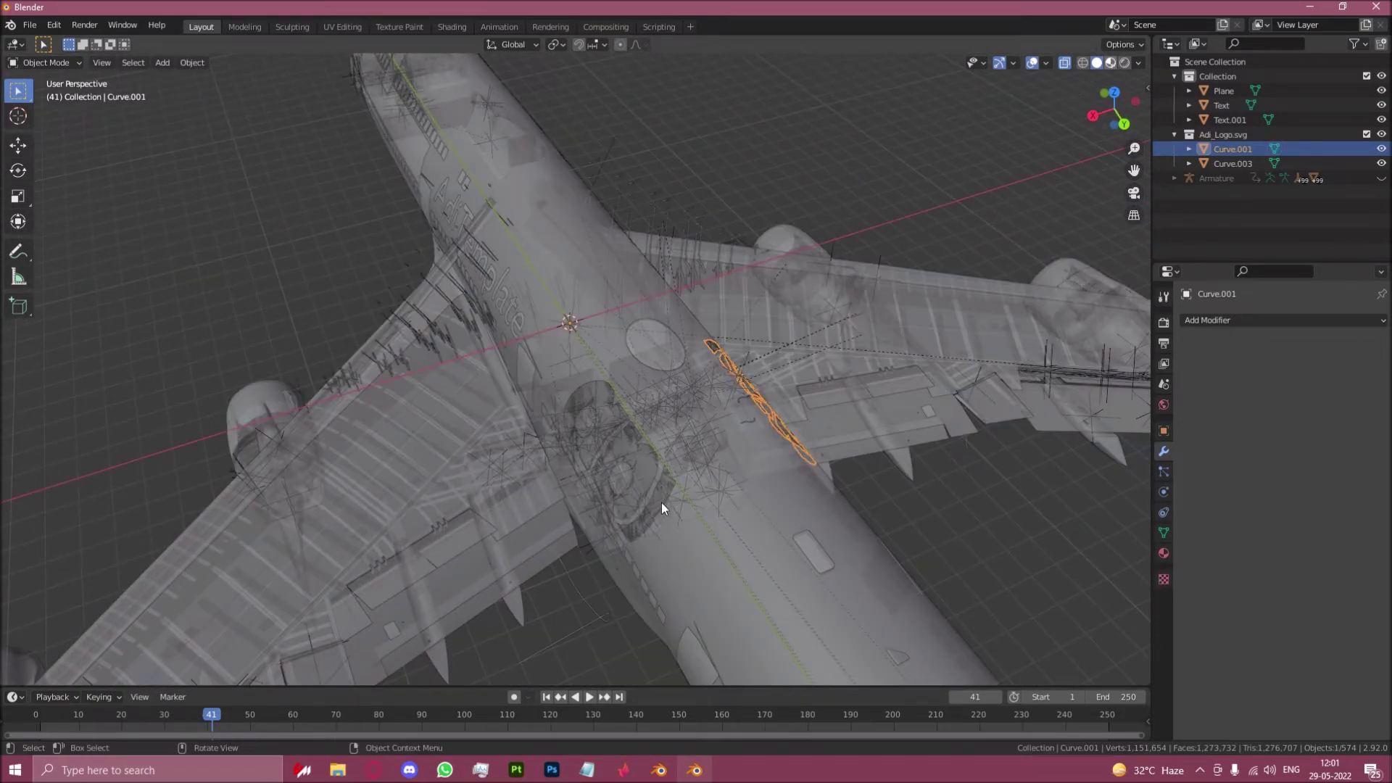
{"action": "key", "text": "alt+z"}
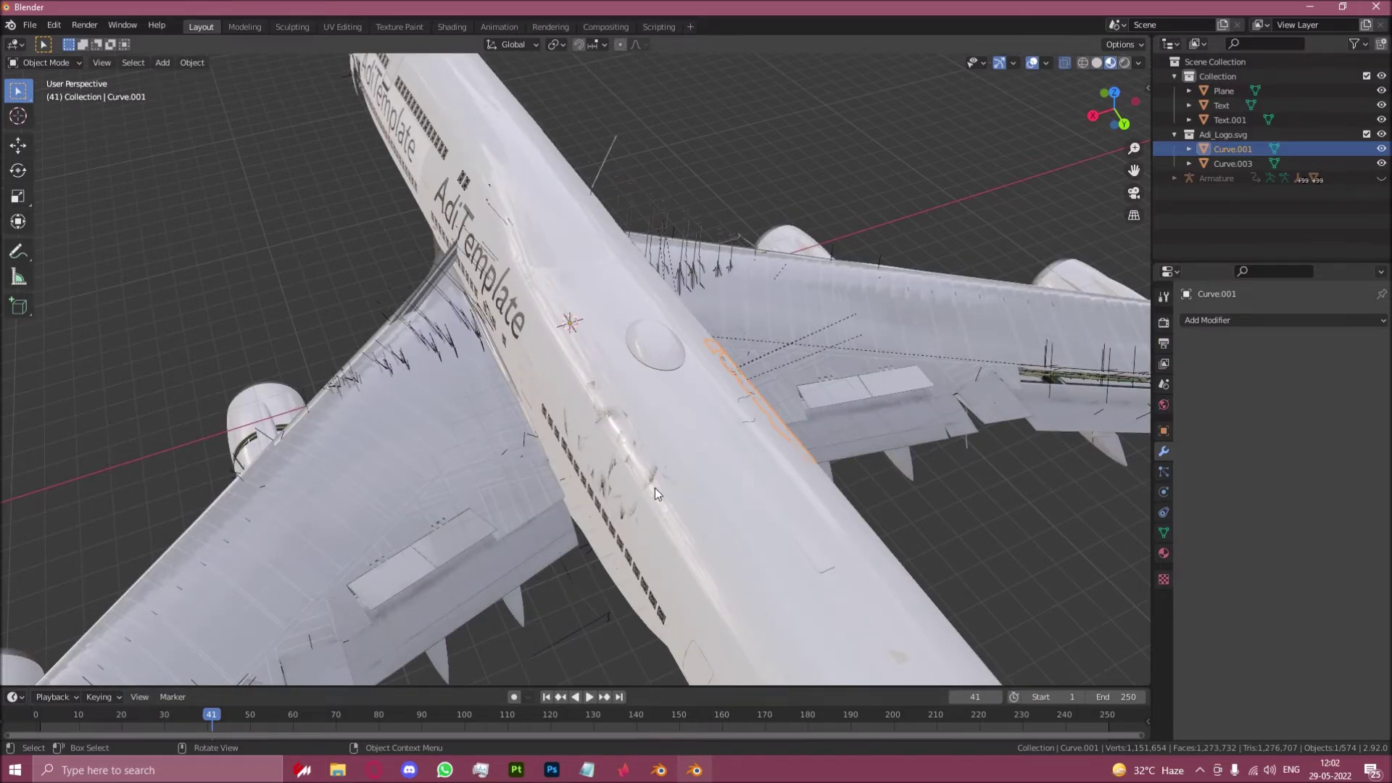
Step: Offset the original logo (Curve.003) outward from the fuselage by 0.02 m along the X axis
{"action": "left_click", "coordinate": [656, 490]}
{"action": "middle_click_drag", "start_coordinate": [671, 497], "coordinate": [669, 399]}
{"action": "key", "text": "g"}
{"action": "key", "text": "x"}
{"action": "left_click", "coordinate": [663, 400]}
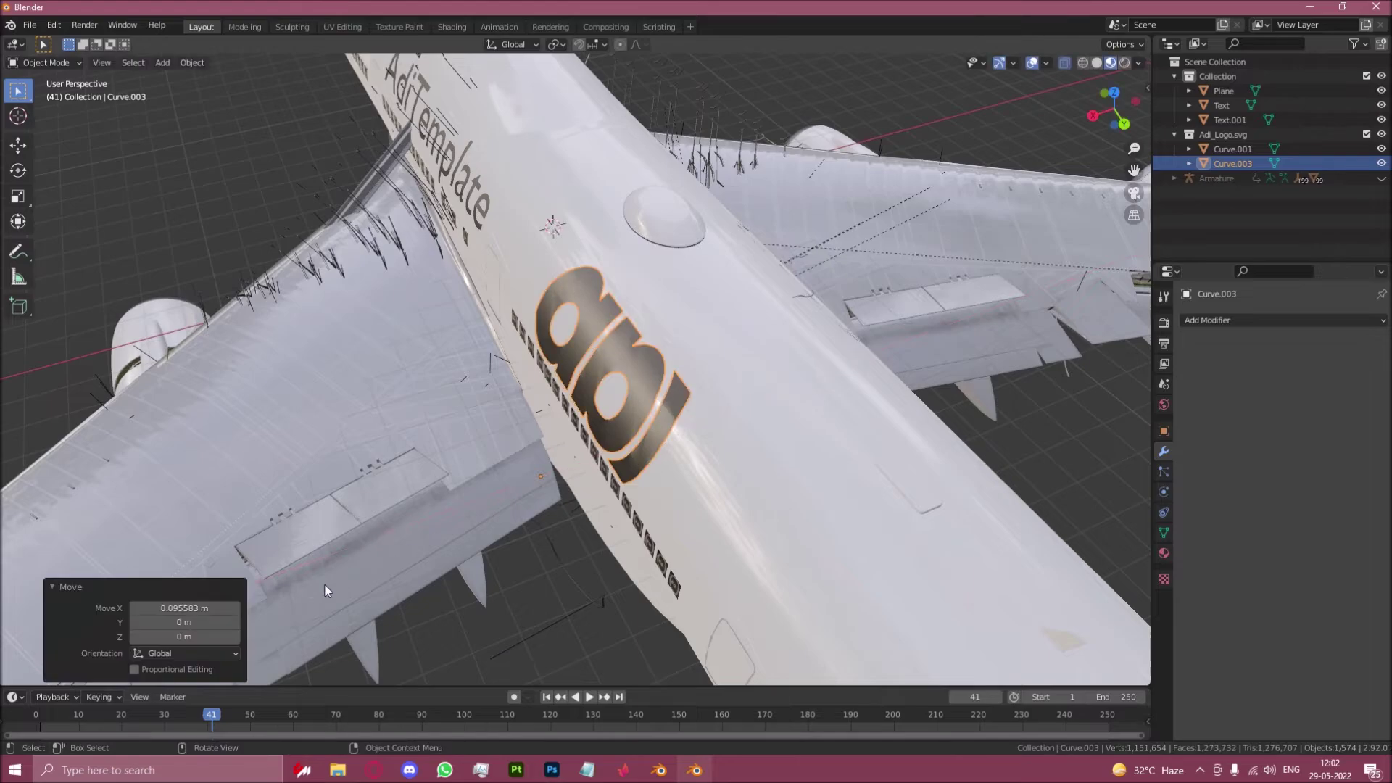
{"action": "left_click", "coordinate": [187, 607]}
{"action": "type", "text": "0.02"}
{"action": "key", "text": "Return"}
Step: Offset the mirrored logo (Curve.001) outward from the fuselage by -0.02 m along the X axis
{"action": "middle_click_drag", "start_coordinate": [781, 303], "coordinate": [732, 337]}
{"action": "left_click", "coordinate": [854, 355]}
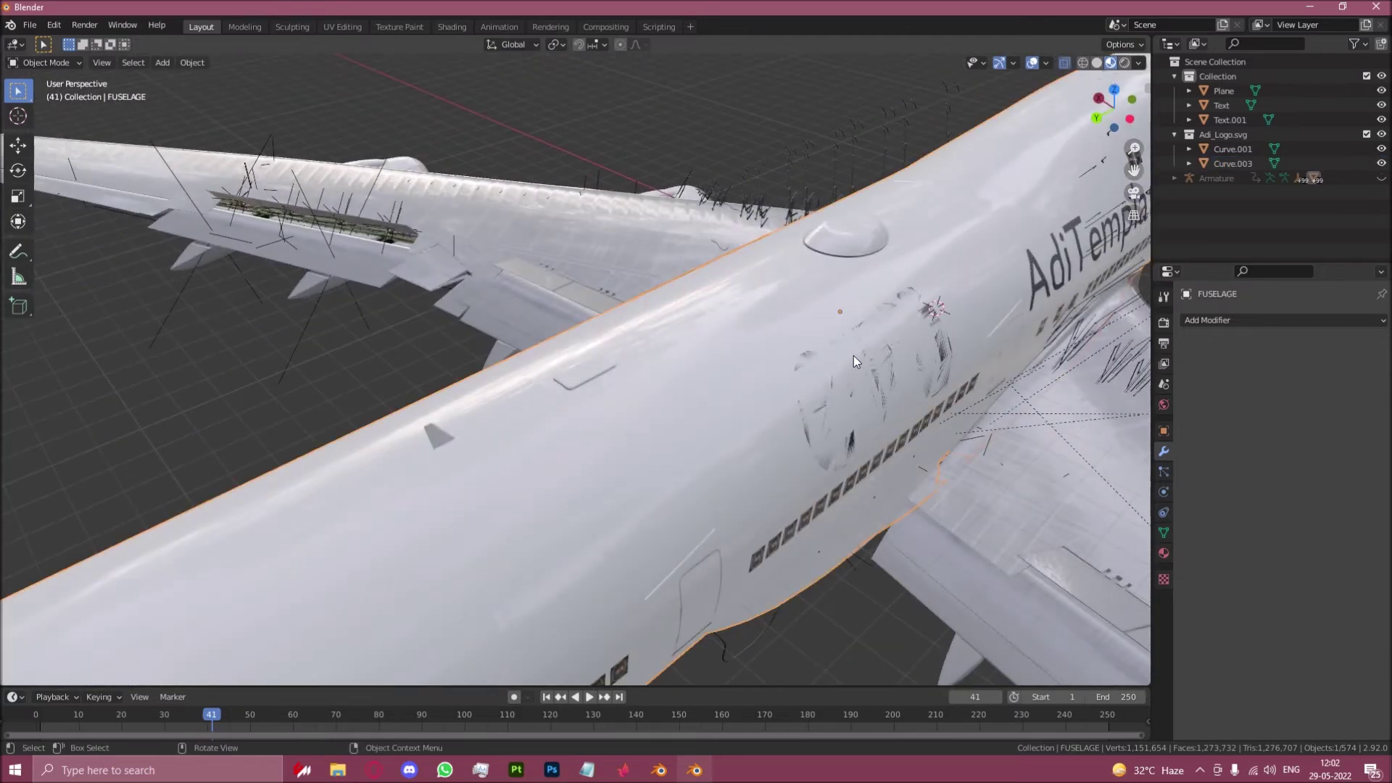
{"action": "left_click", "coordinate": [868, 354]}
{"action": "key", "text": "g"}
{"action": "key", "text": "x"}
{"action": "left_click", "coordinate": [873, 359]}
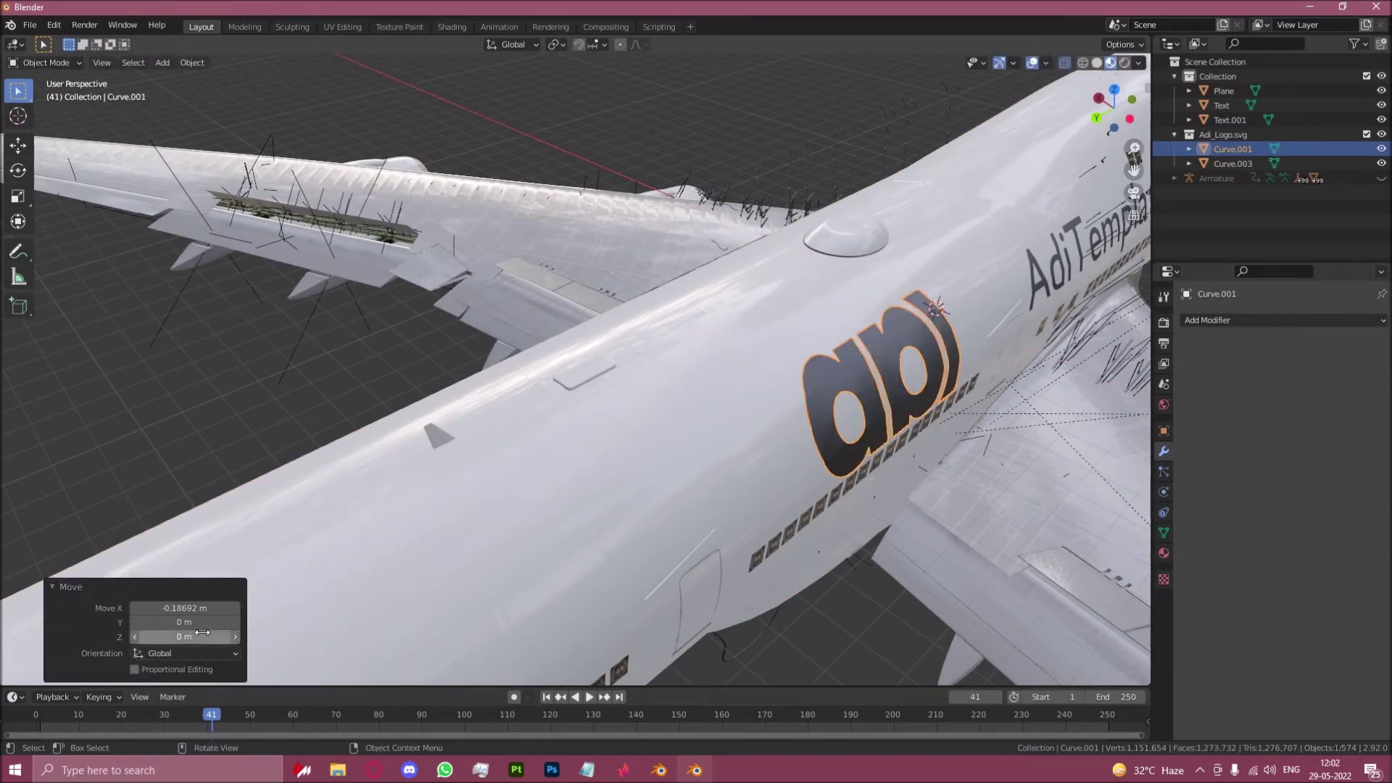
{"action": "left_click", "coordinate": [188, 608]}
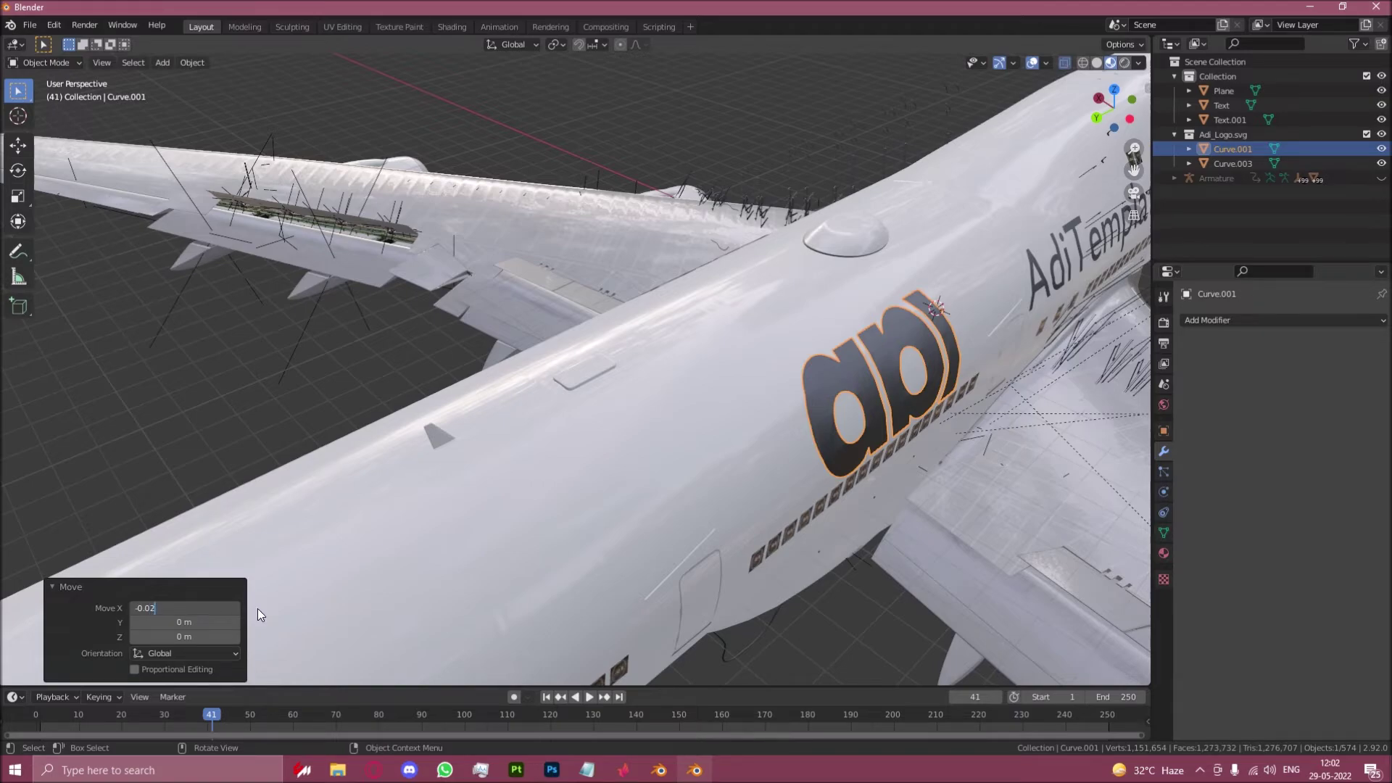
{"action": "type", "text": "-0.02"}
{"action": "key", "text": "Return"}
Step: Assign the existing LIVERYDECALS material to the mirrored logo (Curve.001) in place of SVGMat
{"action": "left_click", "coordinate": [1163, 553]}
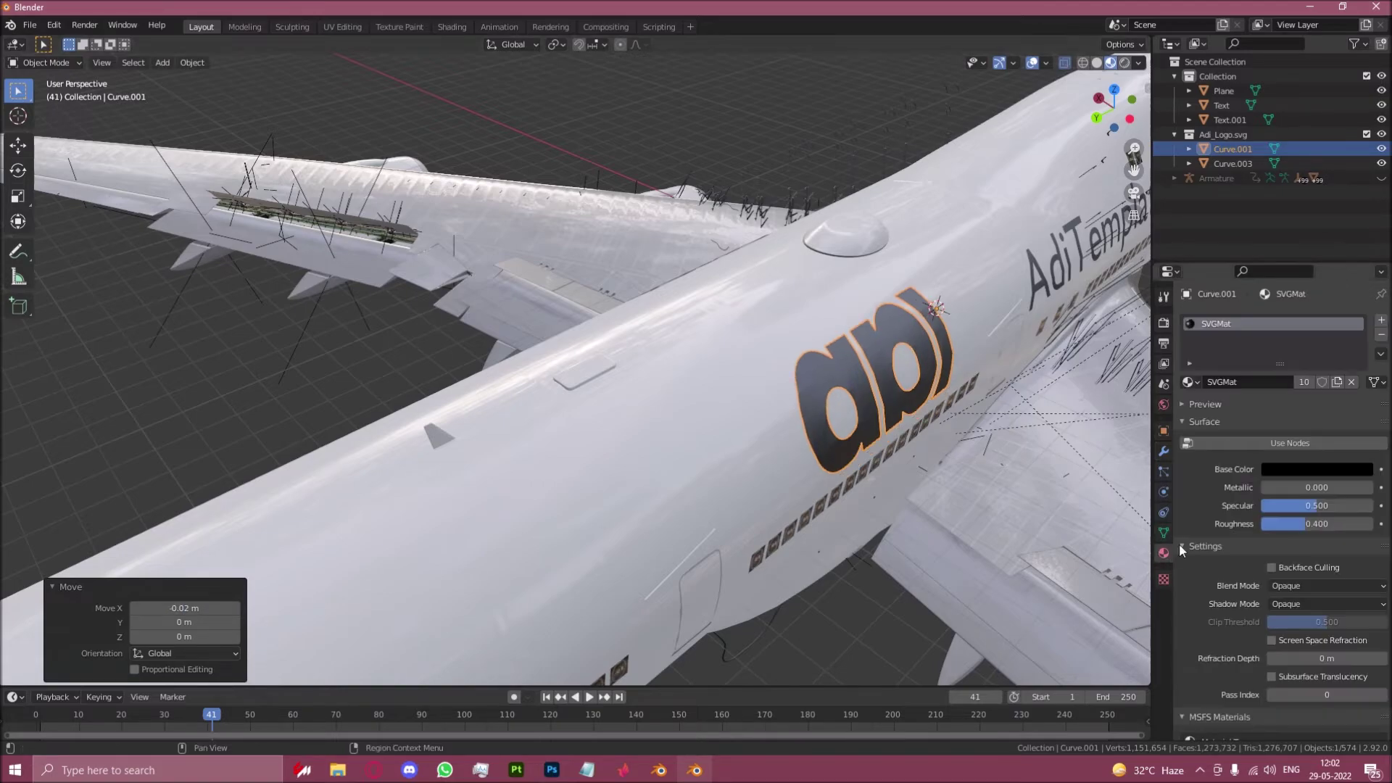
{"action": "left_click", "coordinate": [1191, 382]}
{"action": "left_click", "coordinate": [1201, 383]}
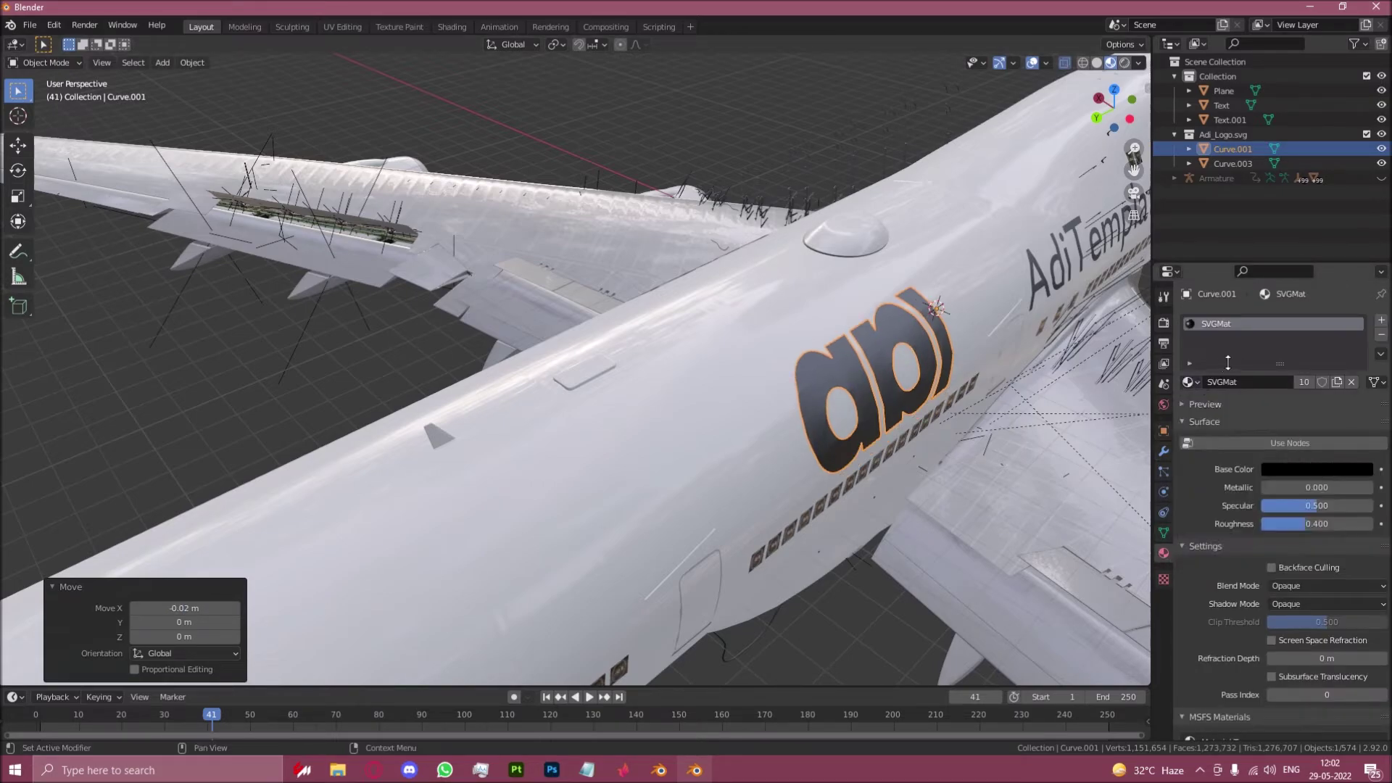
{"action": "left_click", "coordinate": [1191, 382]}
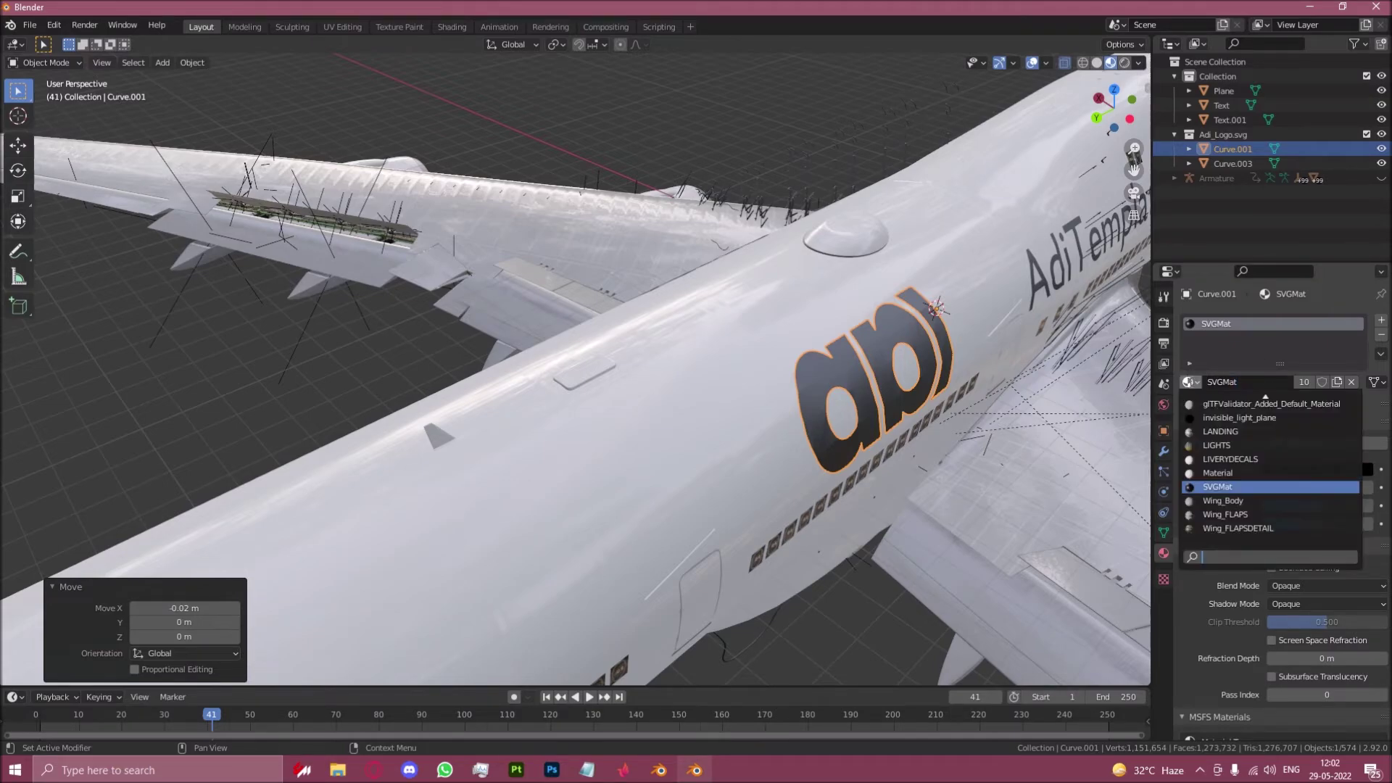
{"action": "left_click", "coordinate": [1236, 407]}
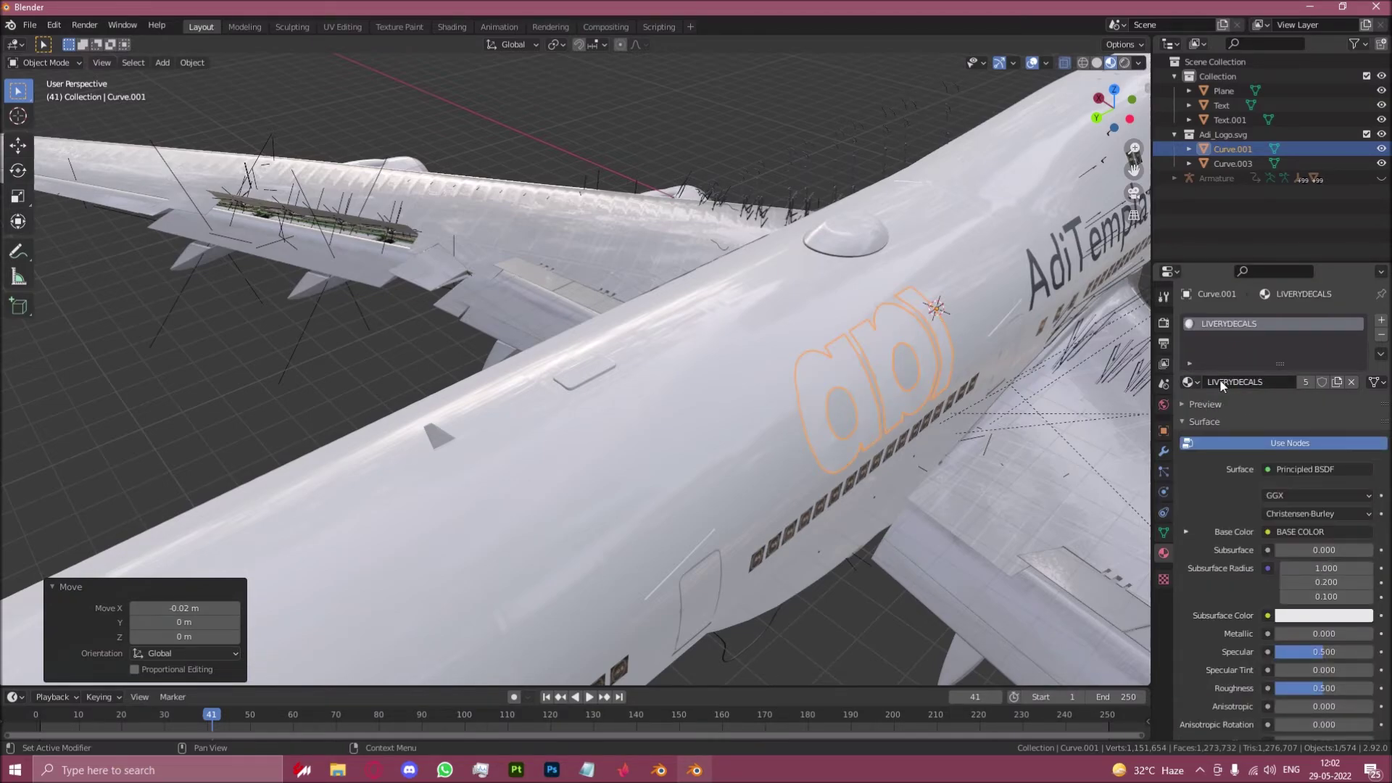
Step: Replace the SVGMat material on the original logo (Curve.003) with LIVERYDECALS
{"action": "middle_click_drag", "start_coordinate": [696, 326], "coordinate": [882, 324]}
{"action": "scroll", "coordinate": [551, 423], "scroll_direction": "up", "scroll_amount": 1}
{"action": "left_click", "coordinate": [583, 422]}
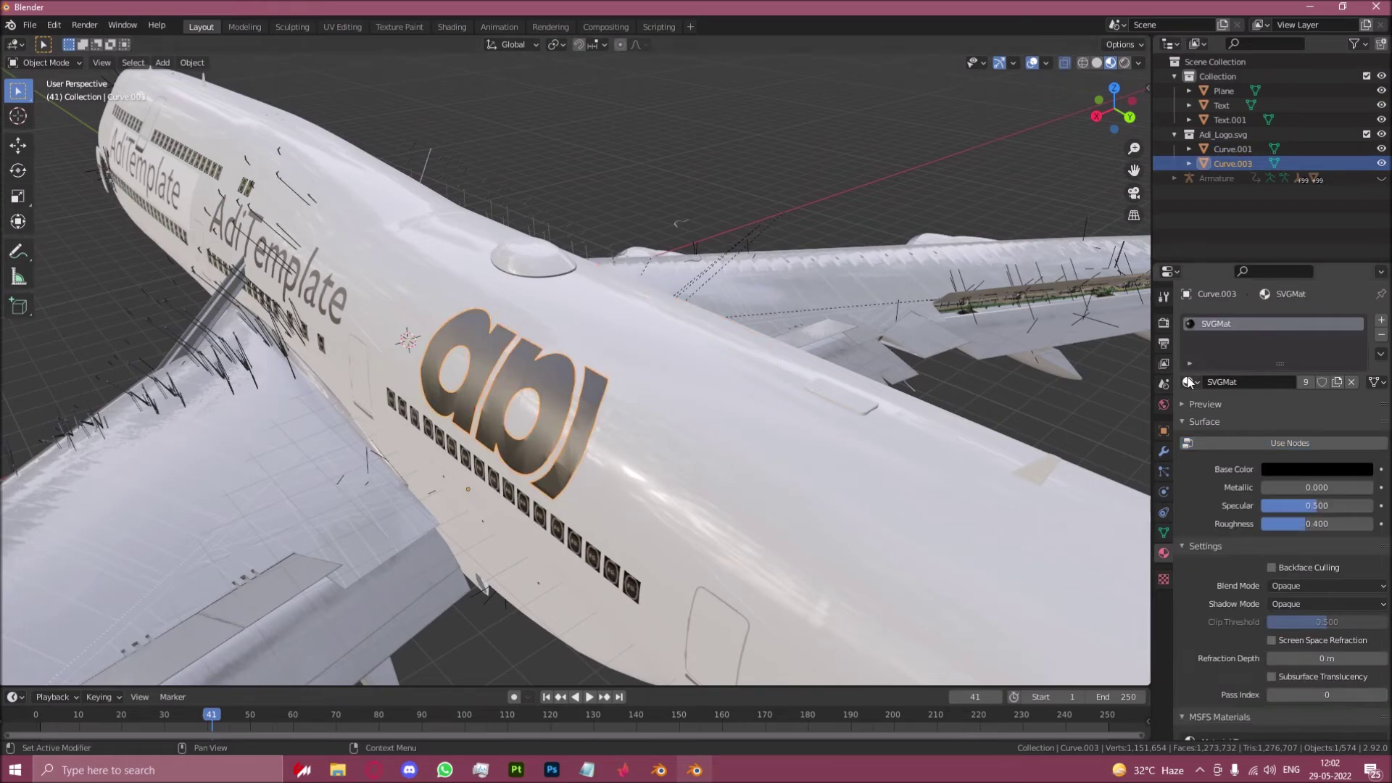
{"action": "left_click", "coordinate": [1189, 381]}
{"action": "type", "text": "l"}
{"action": "scroll", "coordinate": [1222, 439], "scroll_direction": "down", "scroll_amount": 2}
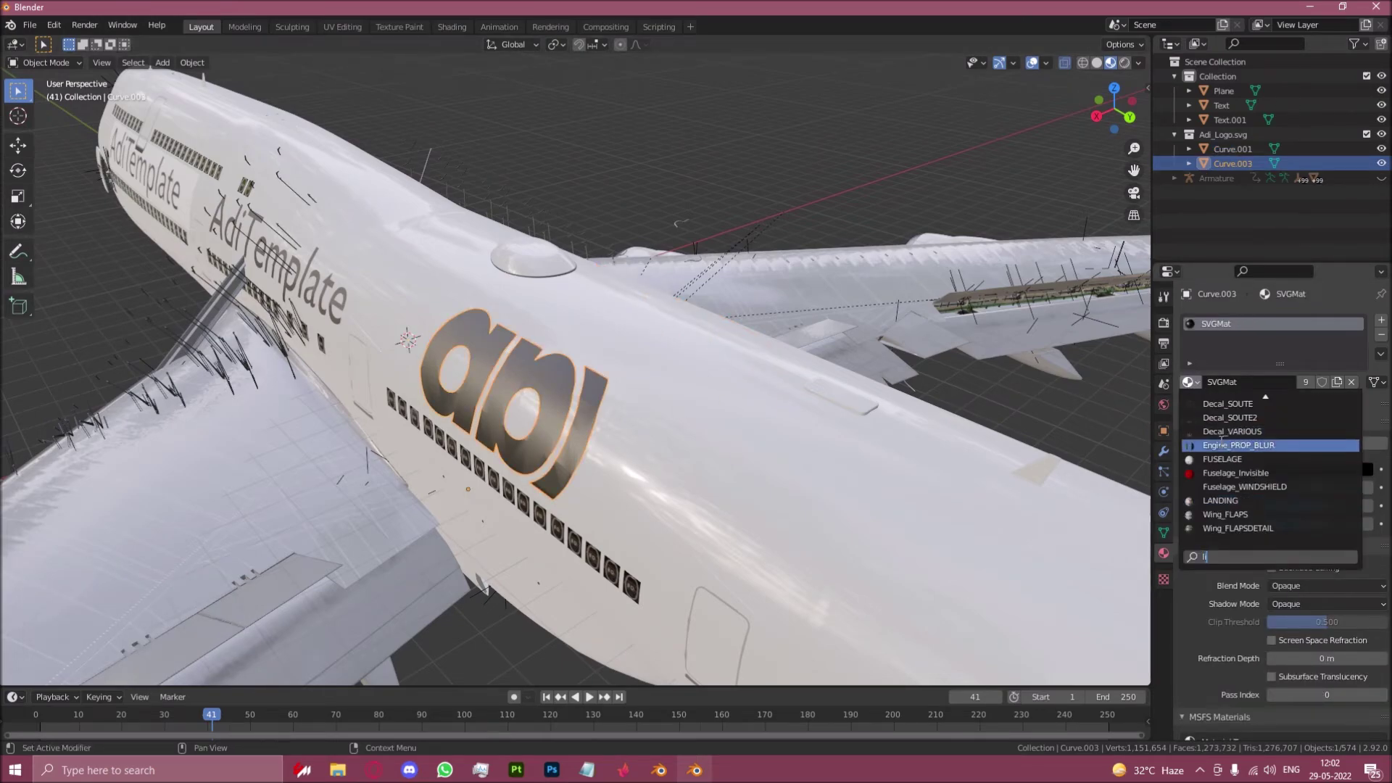
{"action": "scroll", "coordinate": [1233, 435], "scroll_direction": "up", "scroll_amount": 3}
{"action": "left_click", "coordinate": [1232, 407]}
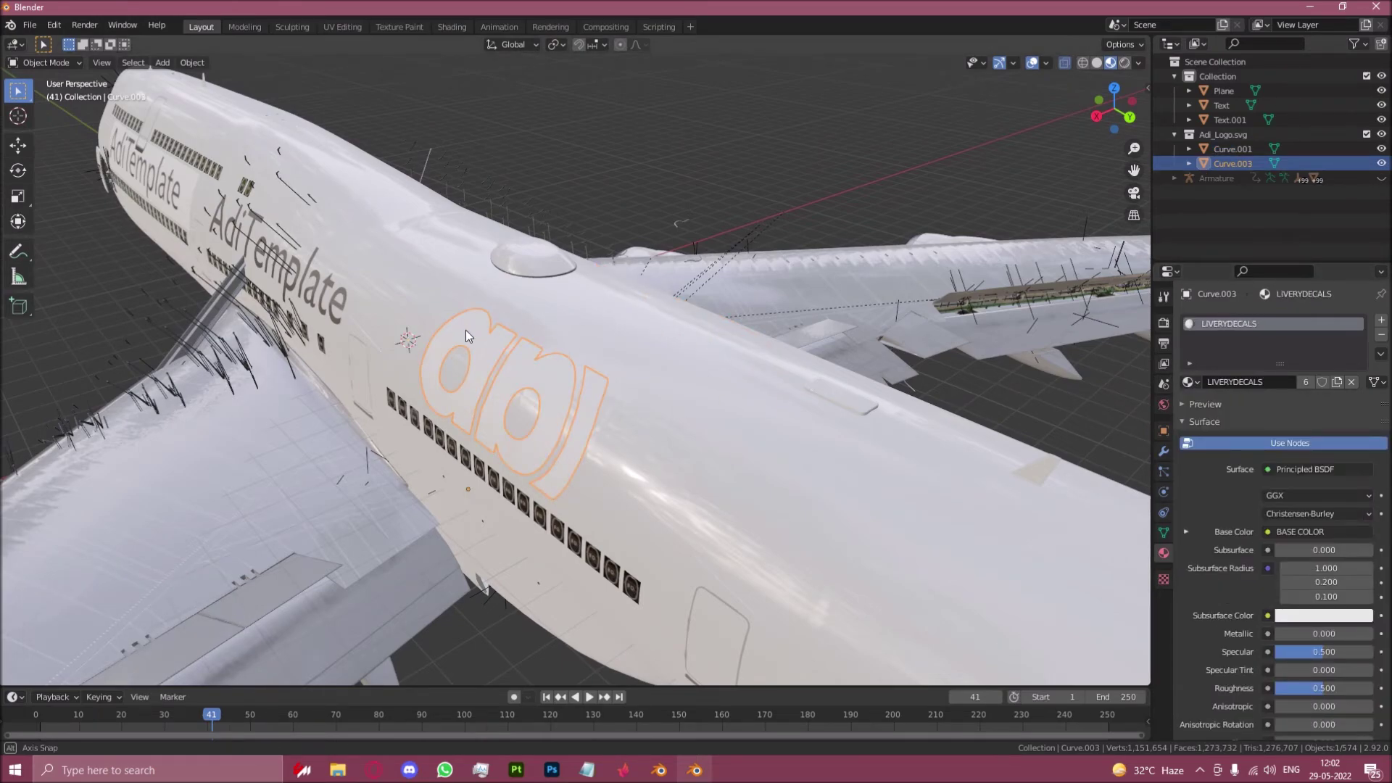
Step: Switch to the UV Editing workspace and open both logos (Curve.003 and Curve.001) together in Edit Mode
{"action": "middle_click_drag", "start_coordinate": [465, 329], "coordinate": [553, 332]}
{"action": "left_click", "coordinate": [343, 27]}
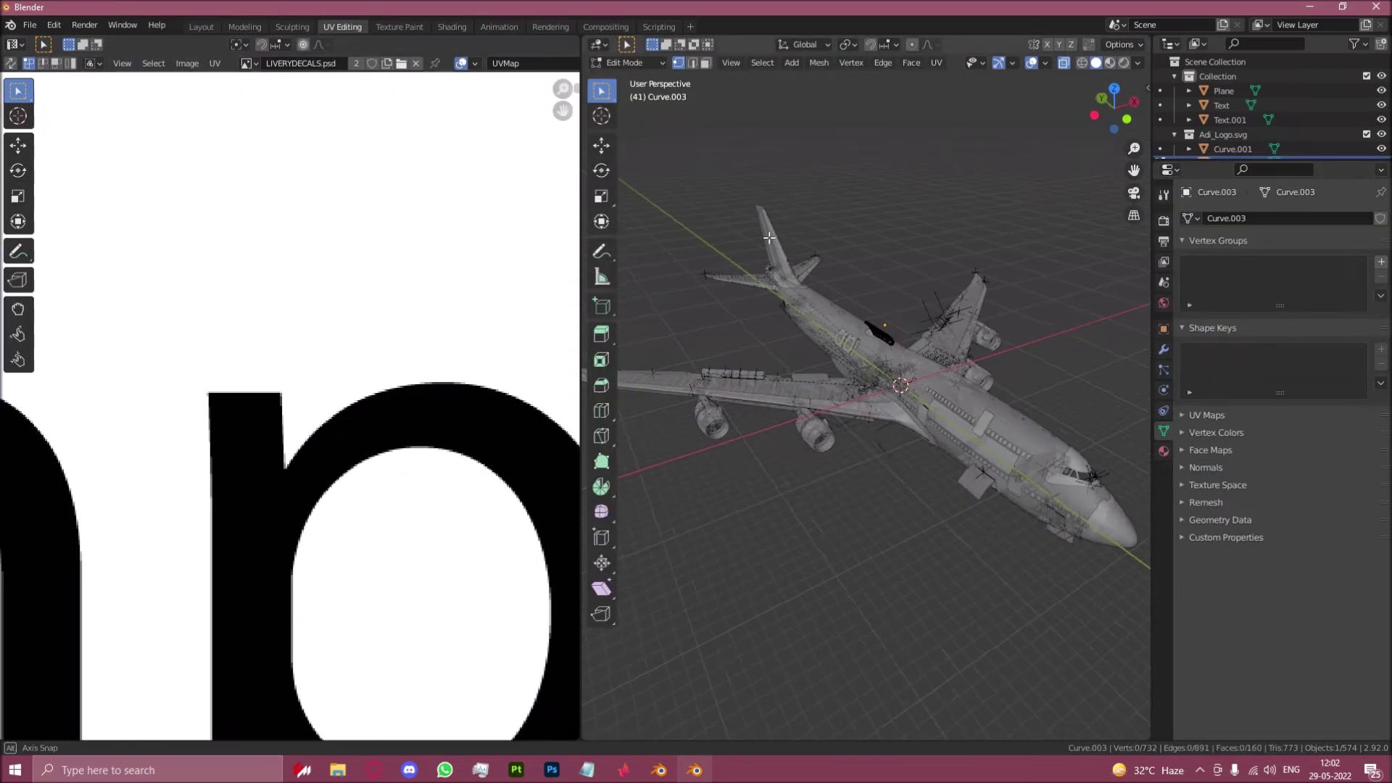
{"action": "middle_click_drag", "start_coordinate": [769, 238], "coordinate": [757, 264]}
{"action": "scroll", "coordinate": [885, 319], "scroll_direction": "up", "scroll_amount": 4}
{"action": "middle_click_drag", "start_coordinate": [885, 320], "coordinate": [897, 363], "text": "shift"}
{"action": "key", "text": "Tab"}
{"action": "scroll", "coordinate": [891, 378], "scroll_direction": "up", "scroll_amount": 2}
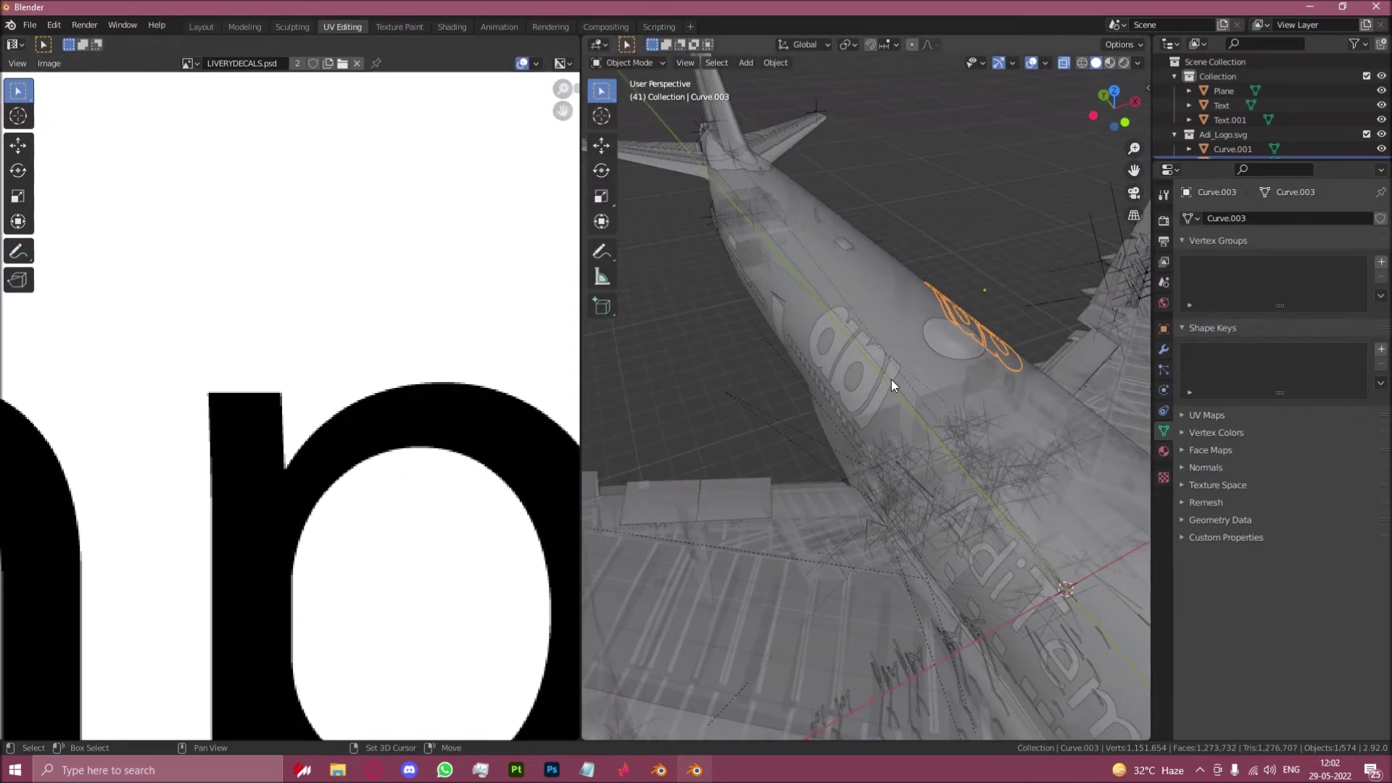
{"action": "left_click", "coordinate": [890, 380], "text": "shift"}
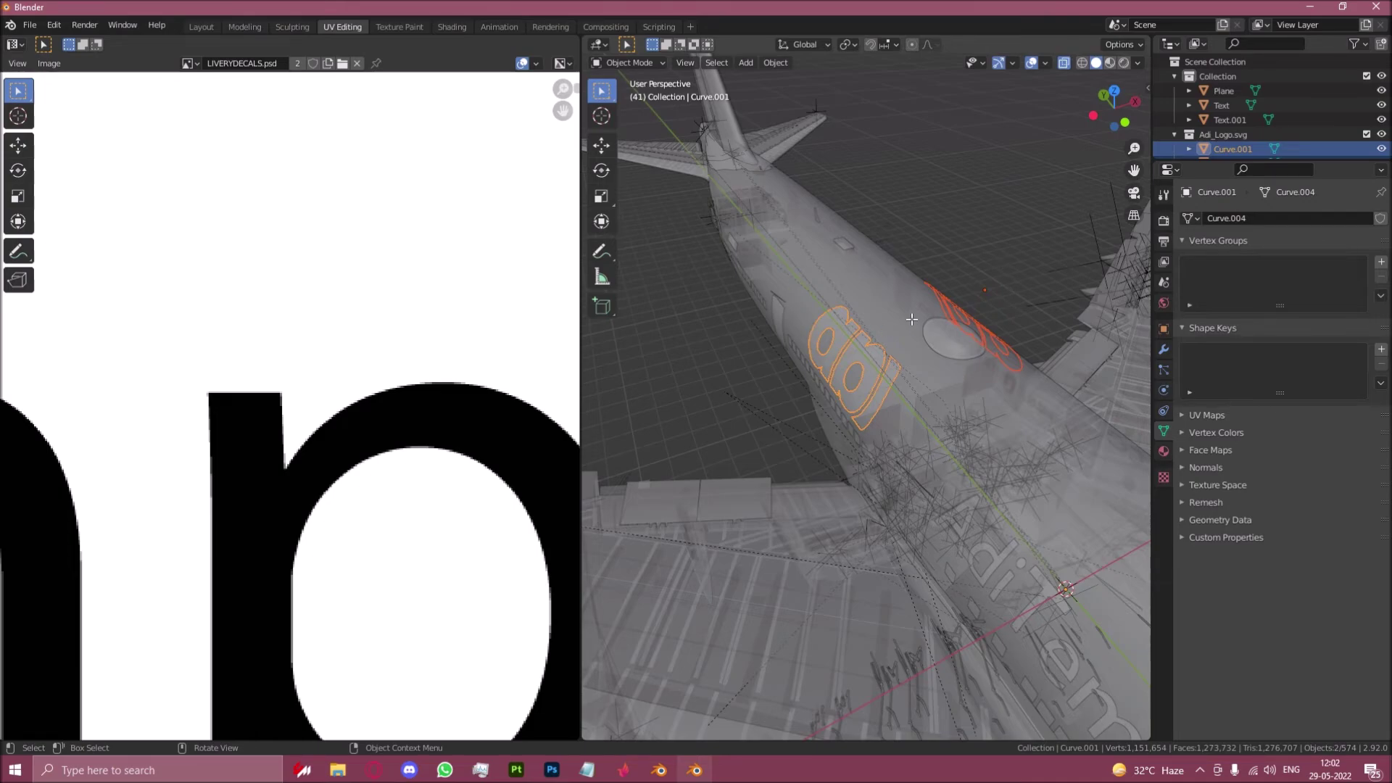
{"action": "key", "text": "Tab"}
Step: Unwrap both logos with Project from View from the left orthographic view
{"action": "scroll", "coordinate": [1036, 462], "scroll_direction": "down", "scroll_amount": 3}
{"action": "middle_click_drag", "start_coordinate": [1036, 461], "coordinate": [772, 457]}
{"action": "scroll", "coordinate": [326, 326], "scroll_direction": "down", "scroll_amount": 5}
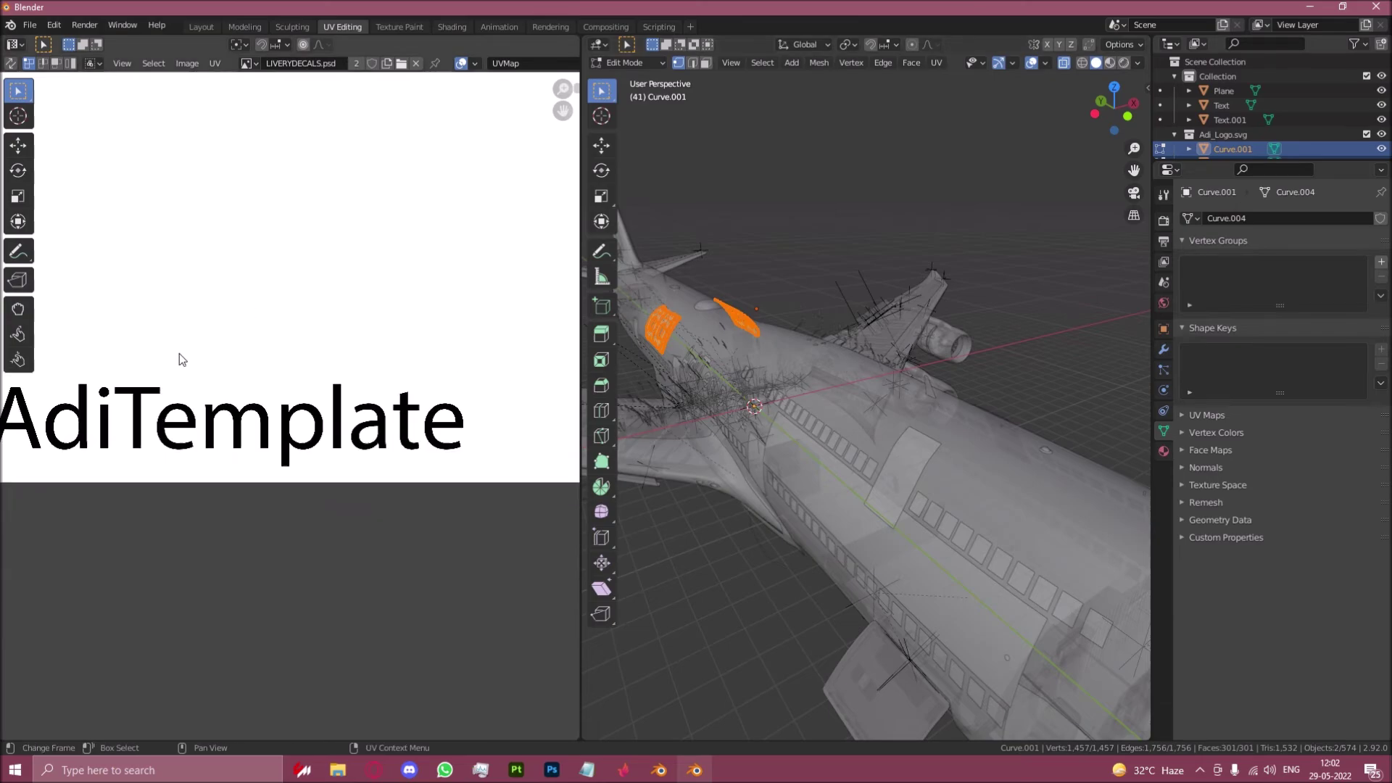
{"action": "middle_click_drag", "start_coordinate": [733, 413], "coordinate": [942, 476]}
{"action": "middle_click_drag", "start_coordinate": [755, 430], "coordinate": [1014, 450], "text": "shift"}
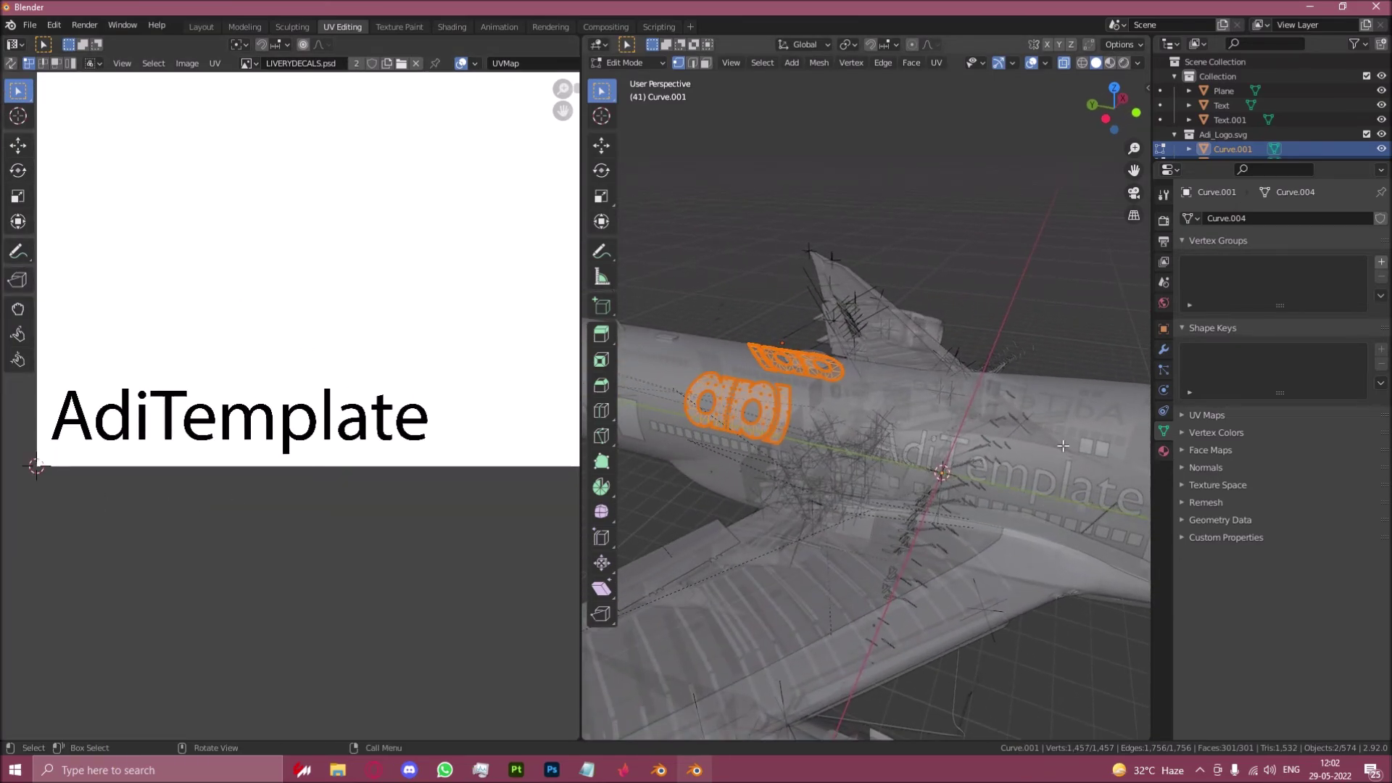
{"action": "key", "text": "ctrl+KP_3"}
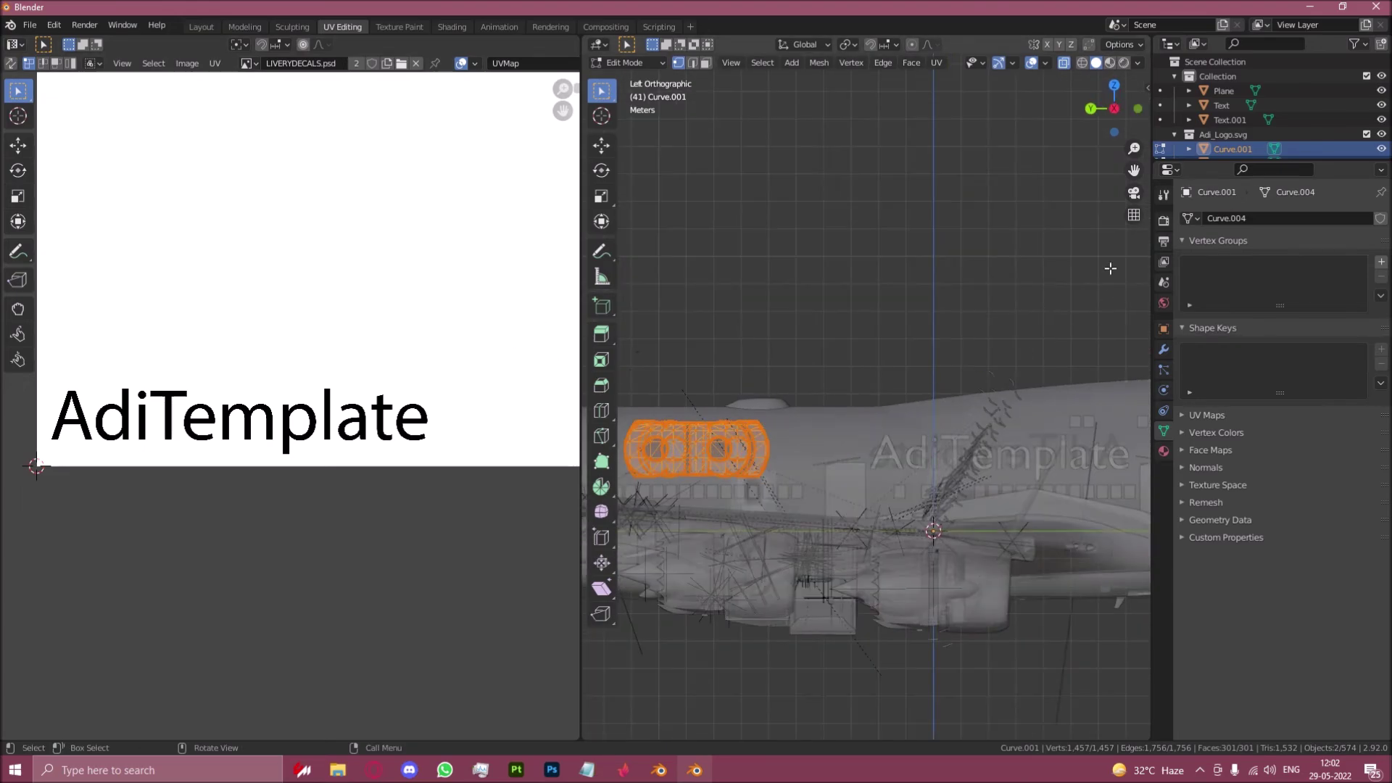
{"action": "left_click", "coordinate": [936, 63]}
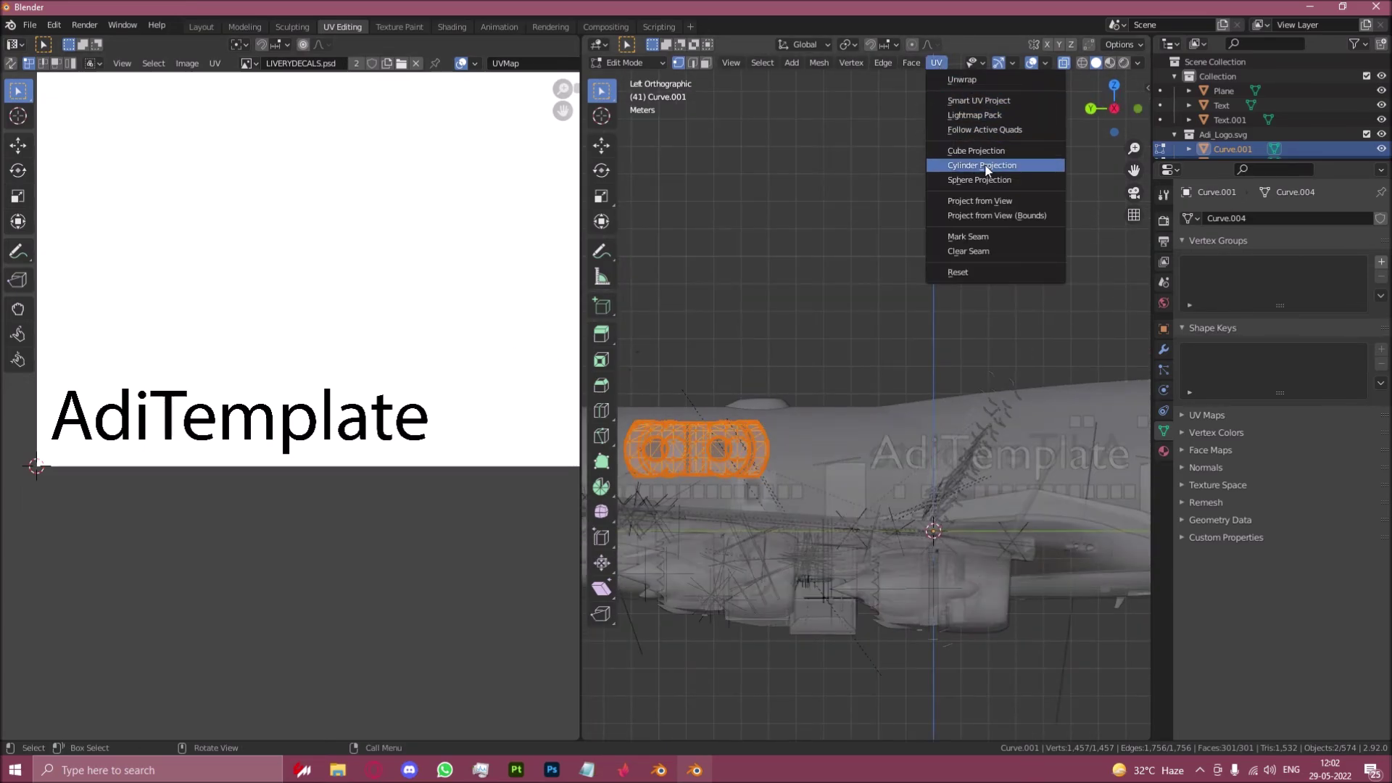
{"action": "left_click", "coordinate": [992, 201]}
Step: Scale down all the logo UVs and move them onto the AdiTemplate lettering of the LIVERYDECALS.psd texture
{"action": "scroll", "coordinate": [311, 221], "scroll_direction": "down", "scroll_amount": 1}
{"action": "key", "text": "a"}
{"action": "key", "text": "s"}
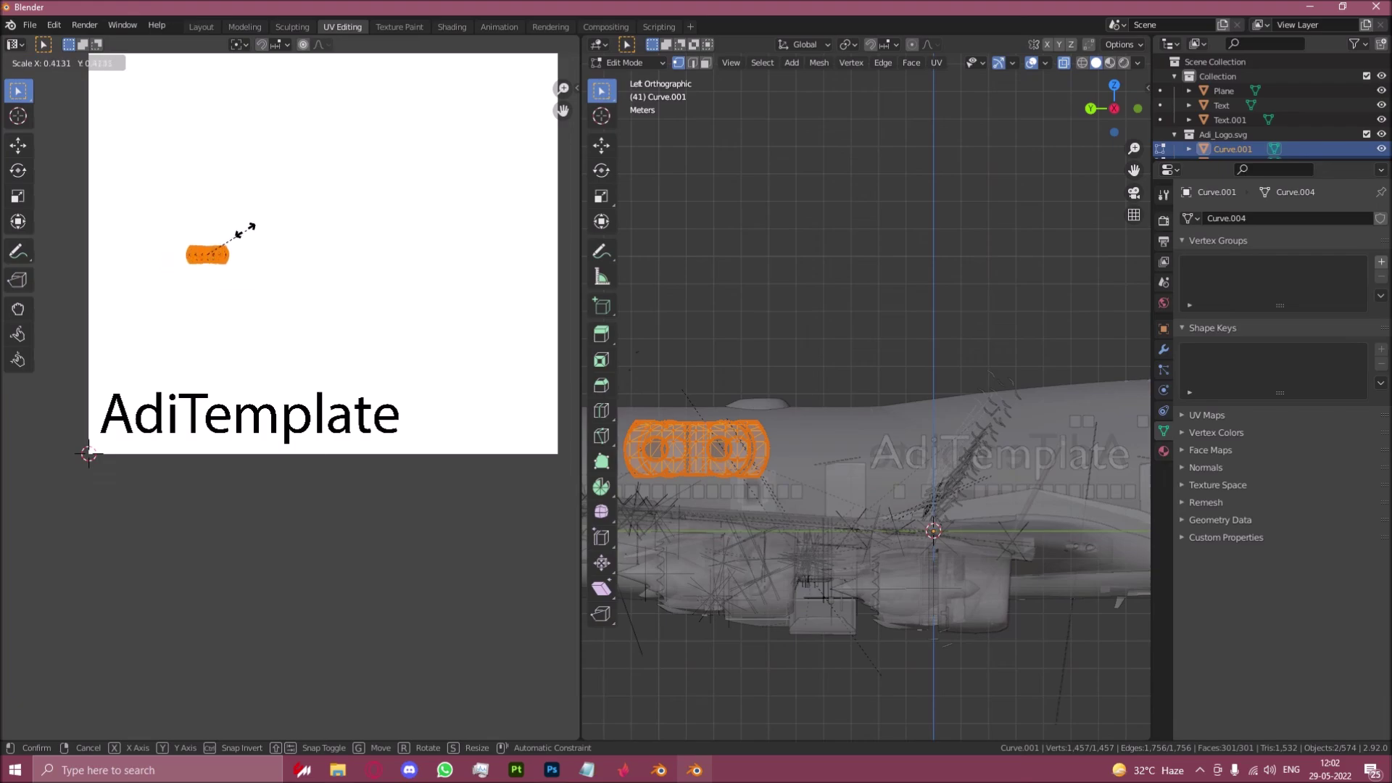
{"action": "left_click", "coordinate": [250, 226]}
{"action": "key", "text": "g"}
{"action": "left_click", "coordinate": [276, 395]}
Step: Shrink the logo UVs further and position them inside the black middle stem of the letter m
{"action": "scroll", "coordinate": [275, 394], "scroll_direction": "up", "scroll_amount": 8}
{"action": "key", "text": "s"}
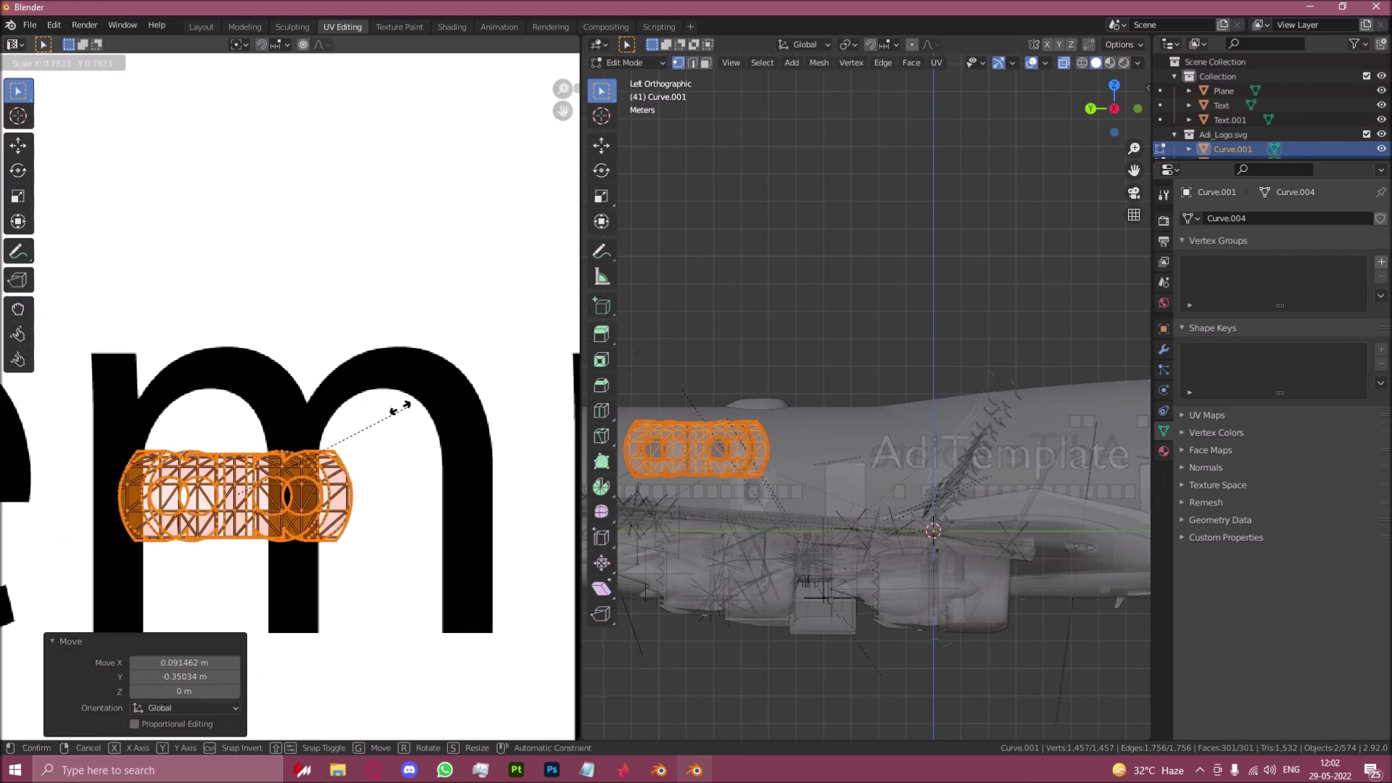
{"action": "left_click", "coordinate": [263, 469]}
{"action": "key", "text": "g"}
{"action": "left_click", "coordinate": [328, 444]}
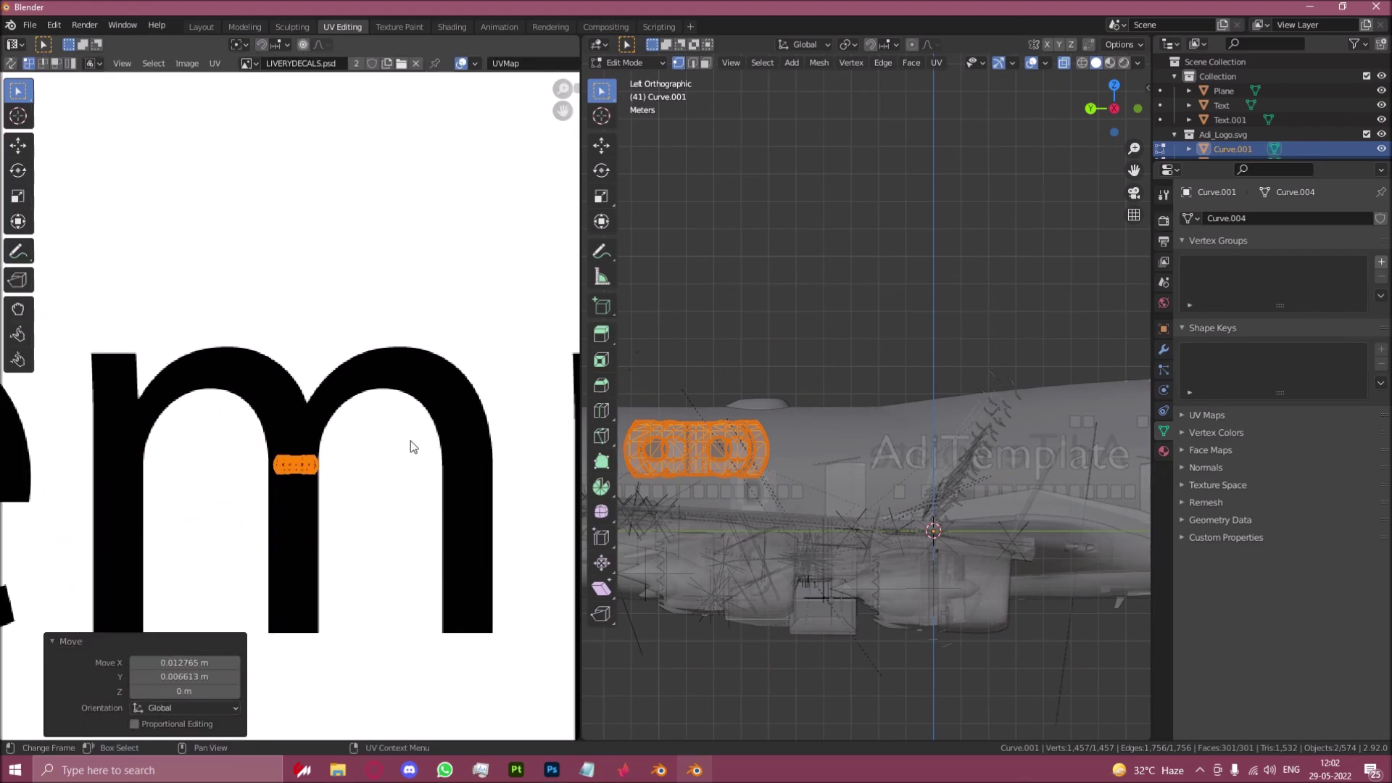
{"action": "key", "text": "s"}
{"action": "left_click", "coordinate": [369, 456]}
Step: Return to the Layout workspace, deselect the logos and inspect the logo decal on the fuselage
{"action": "left_click", "coordinate": [200, 27]}
{"action": "middle_click_drag", "start_coordinate": [719, 466], "coordinate": [770, 479]}
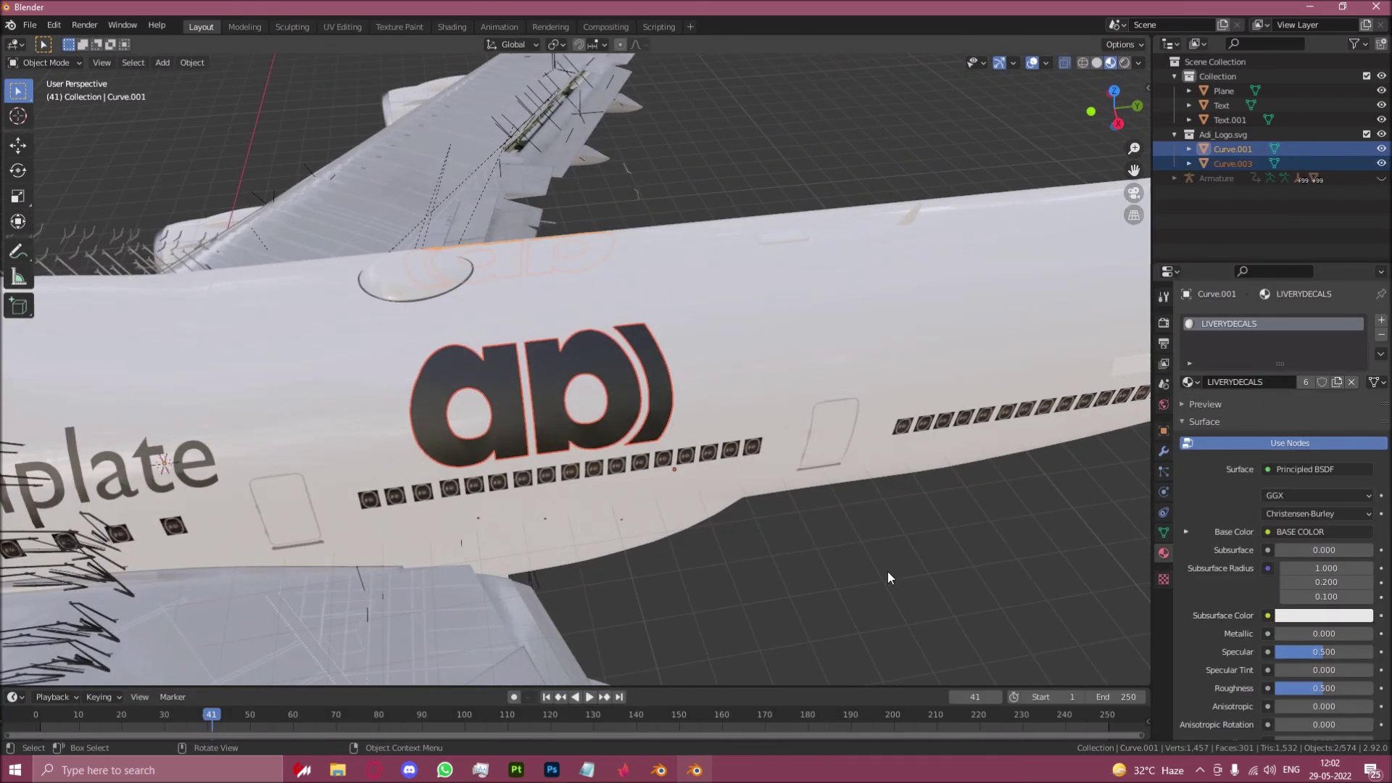
{"action": "left_click", "coordinate": [888, 571]}
{"action": "scroll", "coordinate": [622, 410], "scroll_direction": "down", "scroll_amount": 4}
{"action": "middle_click_drag", "start_coordinate": [758, 411], "coordinate": [702, 395]}
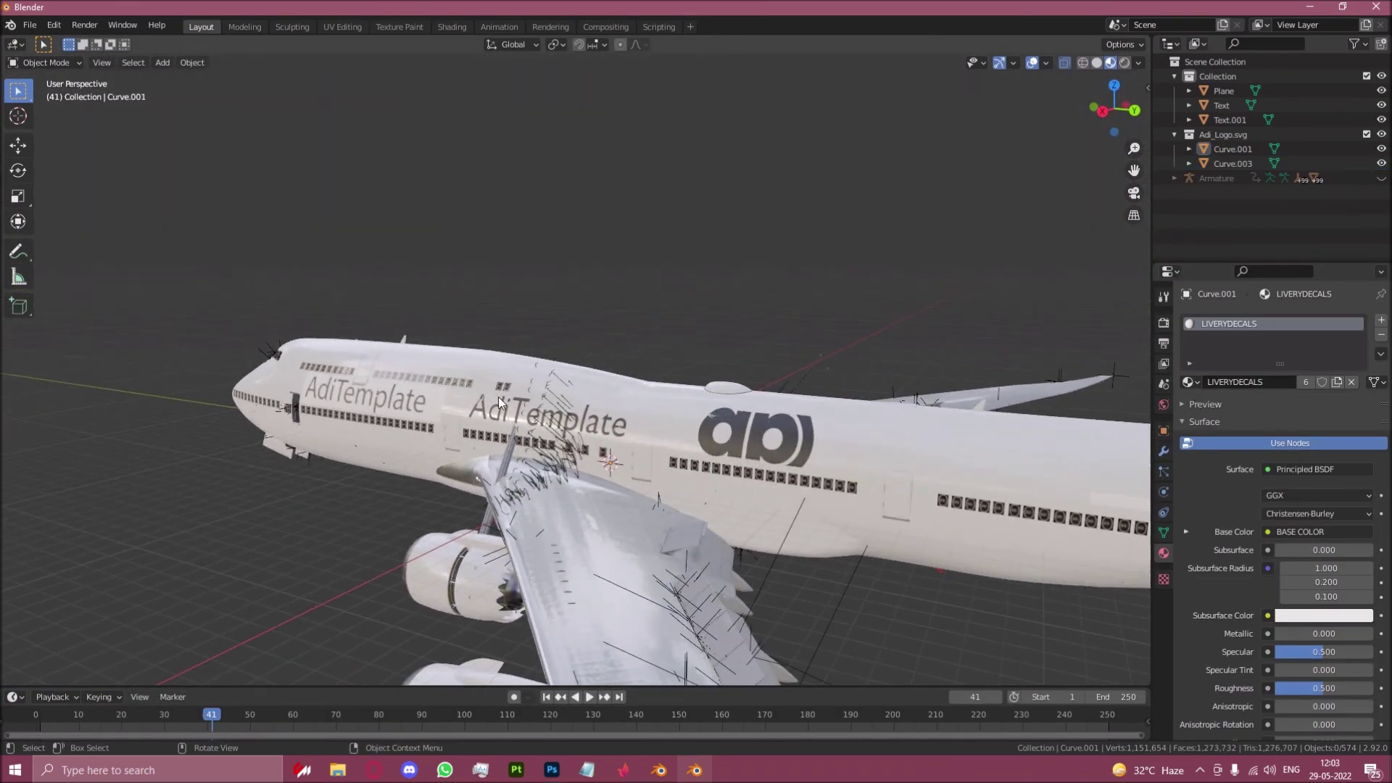